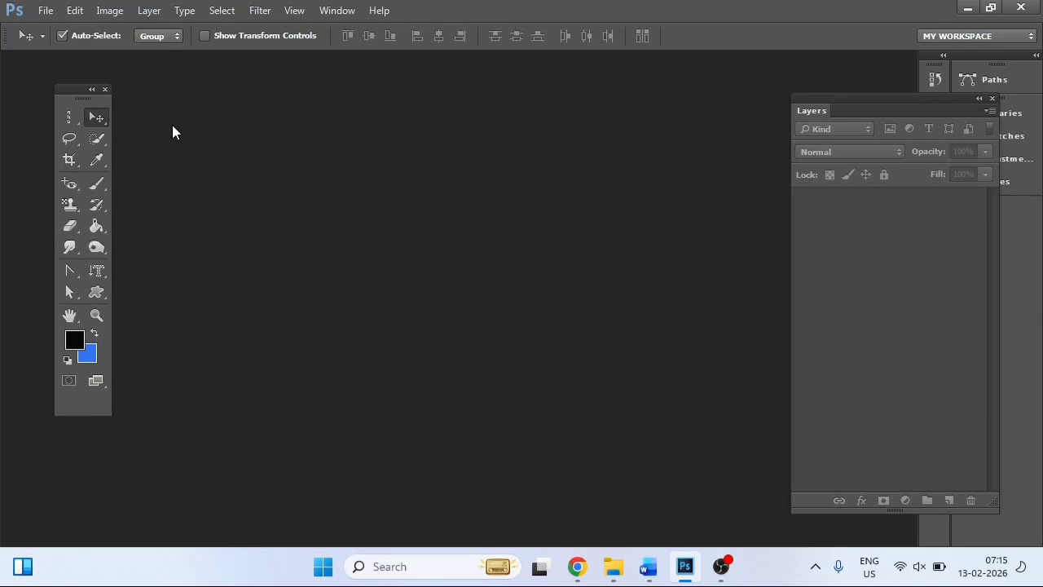
- Create a new document using the Default Photoshop Size document type
click(46, 11)
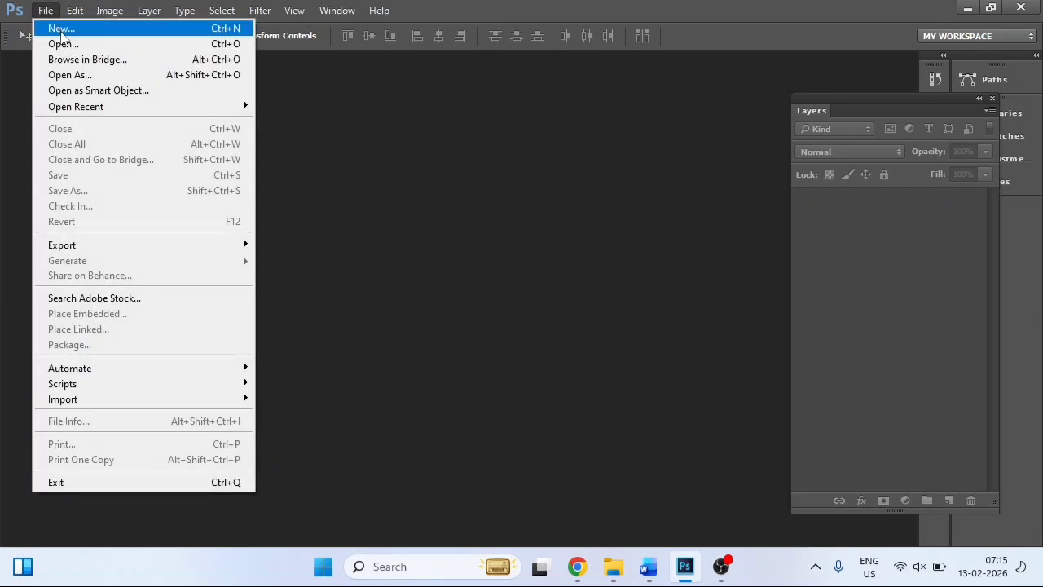
click(61, 30)
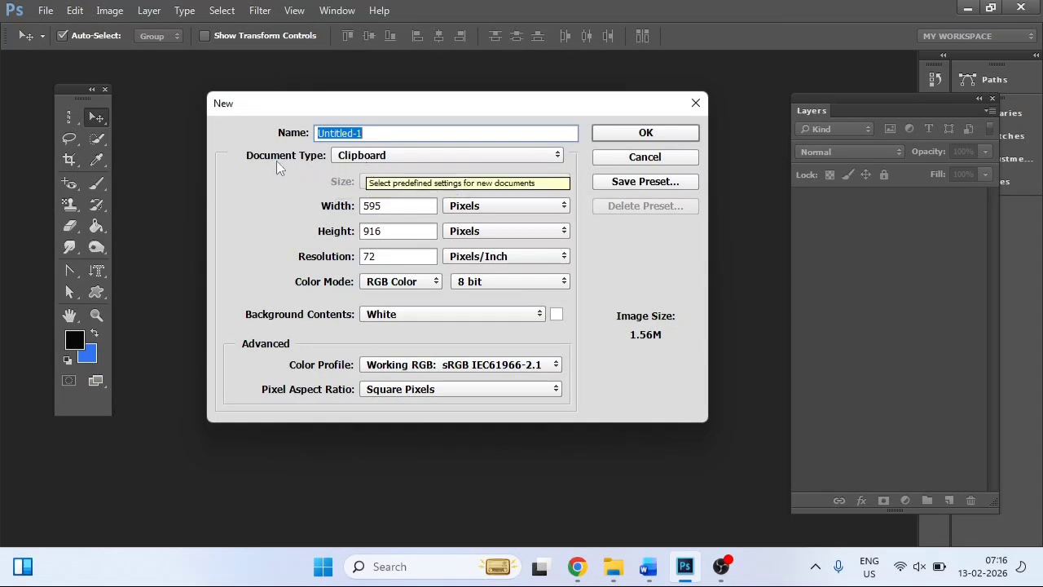
click(353, 157)
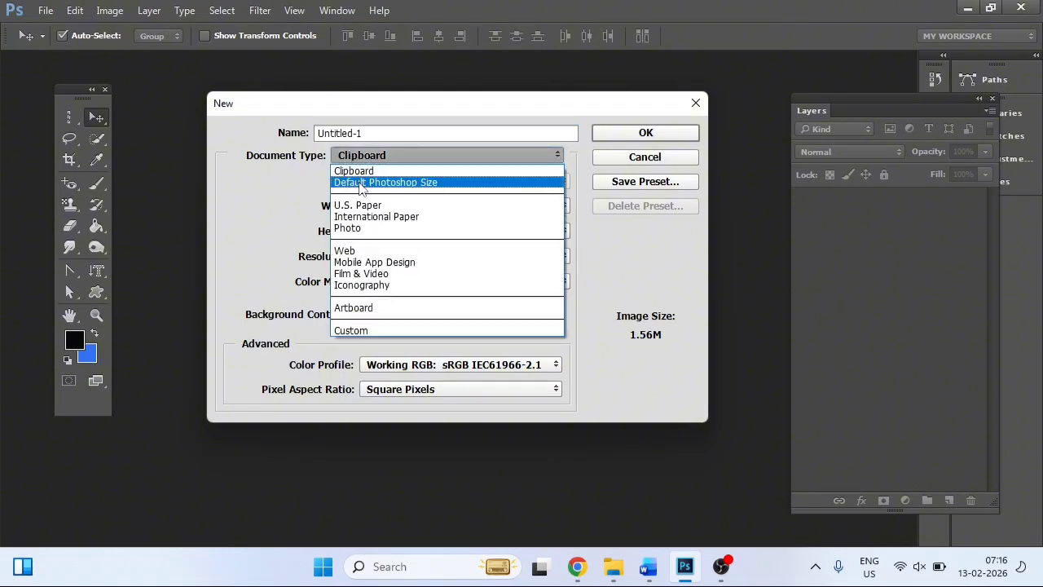
click(361, 183)
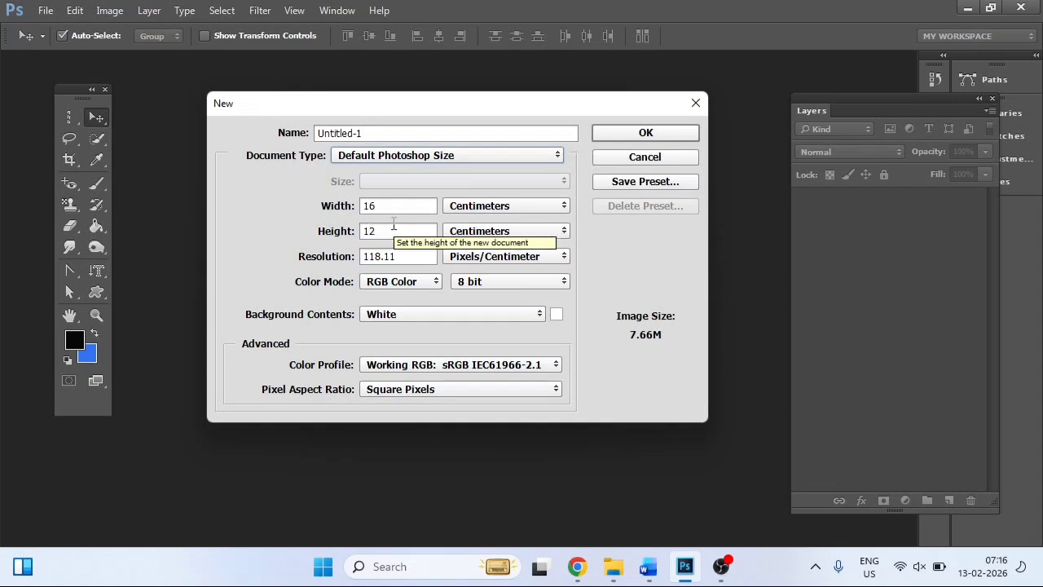
click(619, 137)
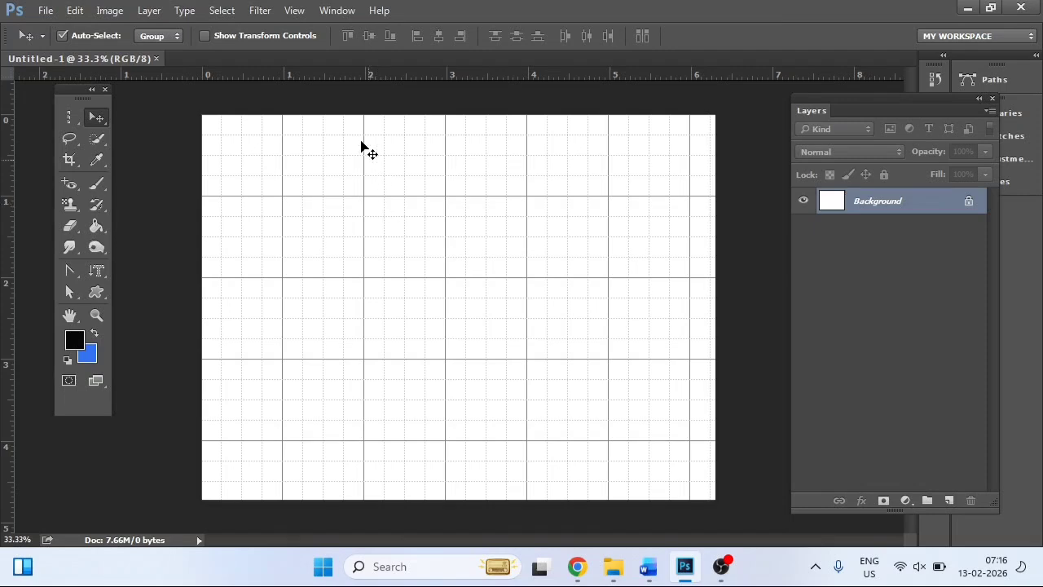
- Turn off the Extras display to hide the grid, and close the untitled document
click(294, 10)
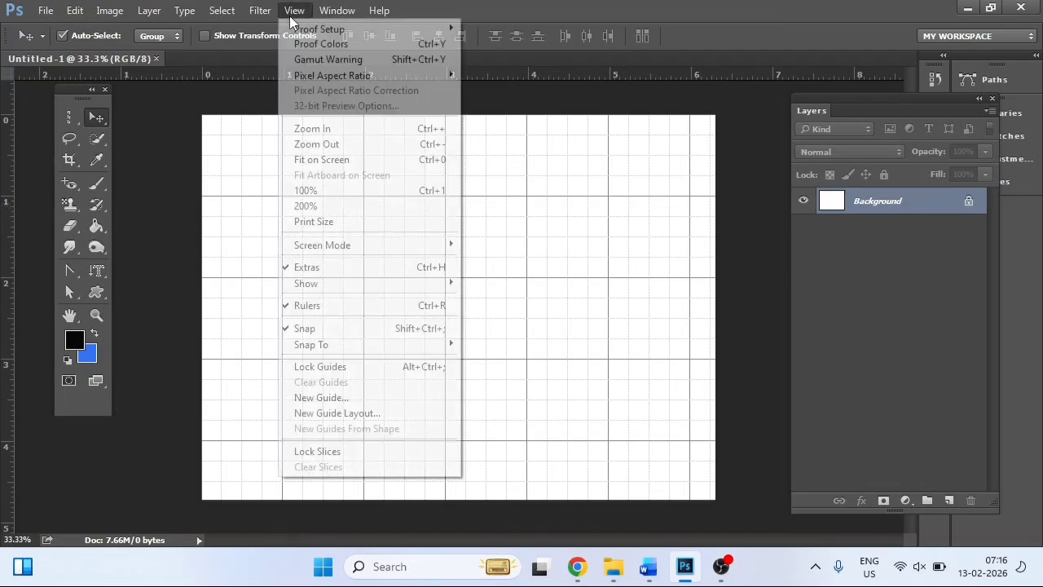
click(325, 274)
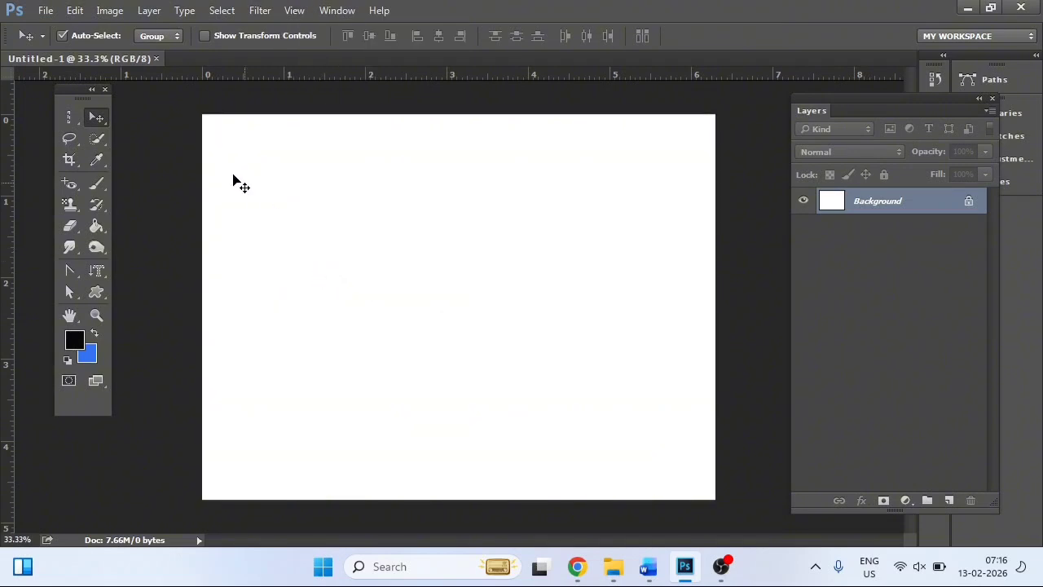
click(156, 58)
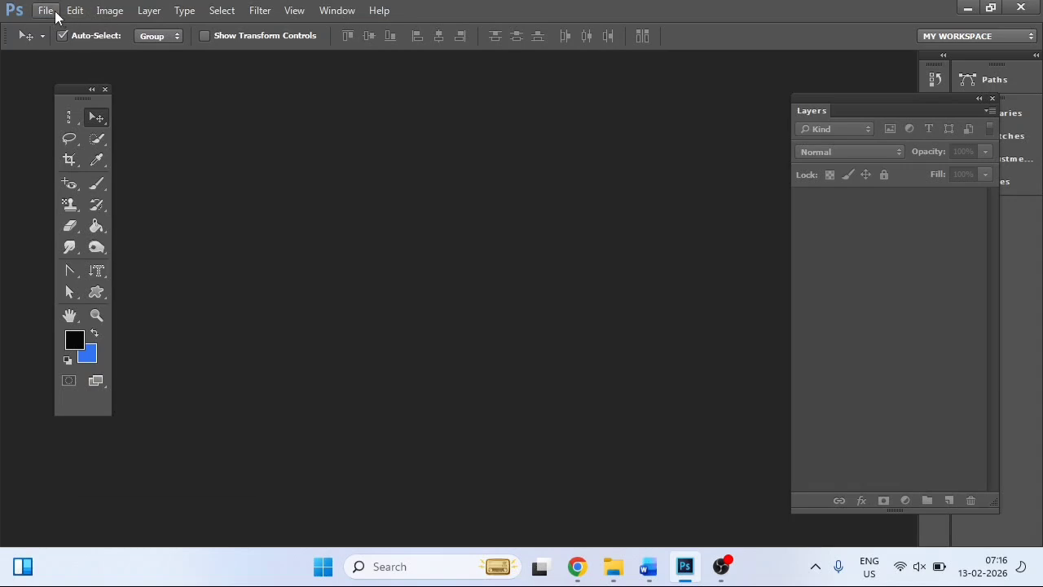
- Open the 11111 image from the Desktop folder and close its document
click(53, 12)
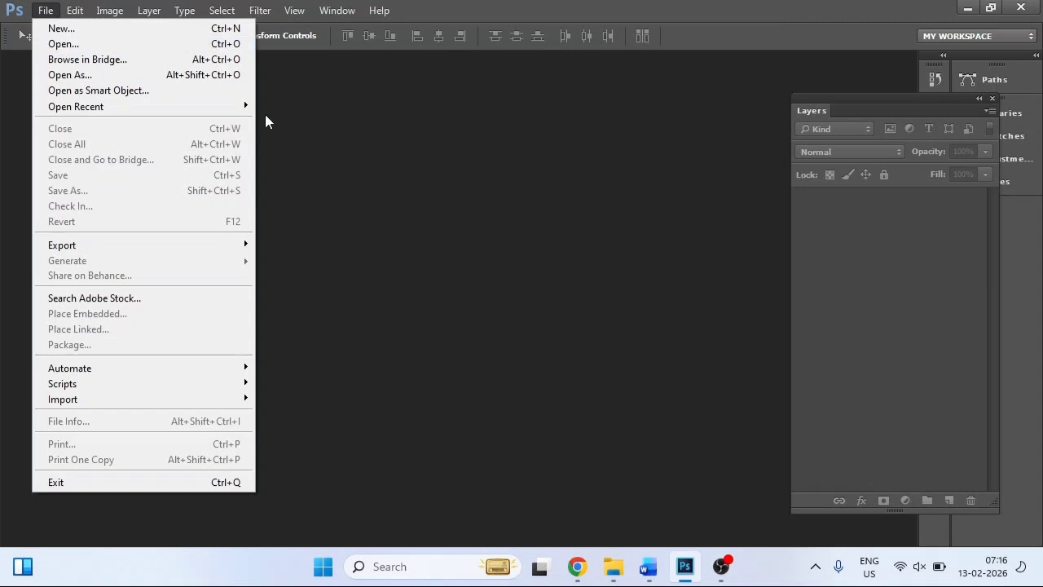
click(361, 211)
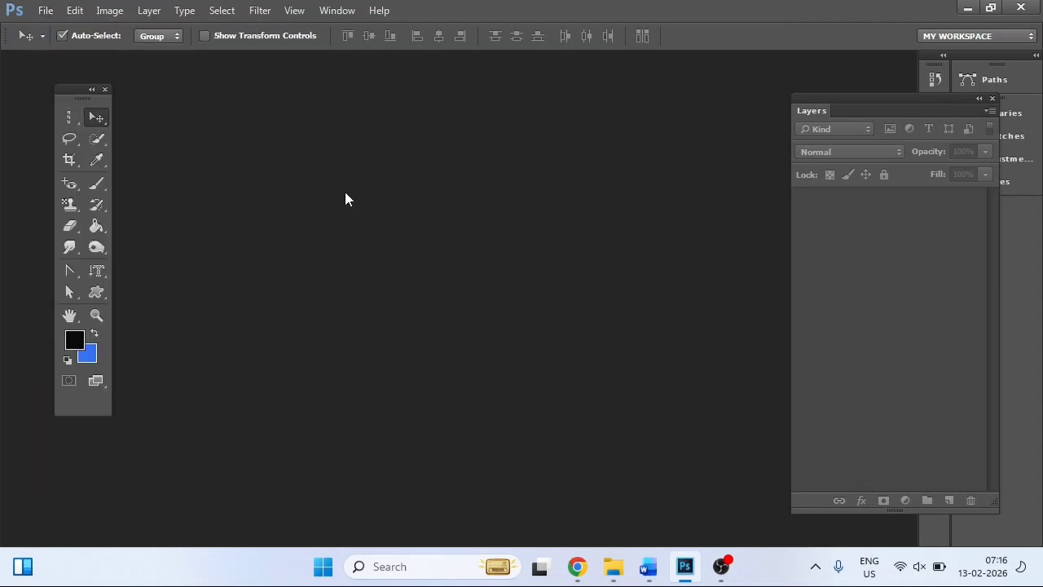
key(ctrl+o)
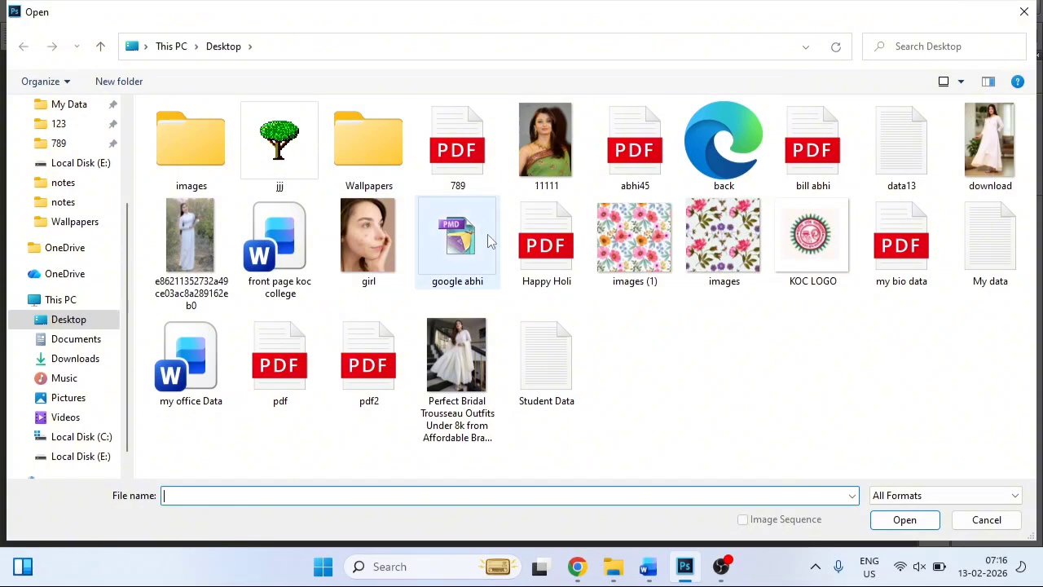
click(532, 160)
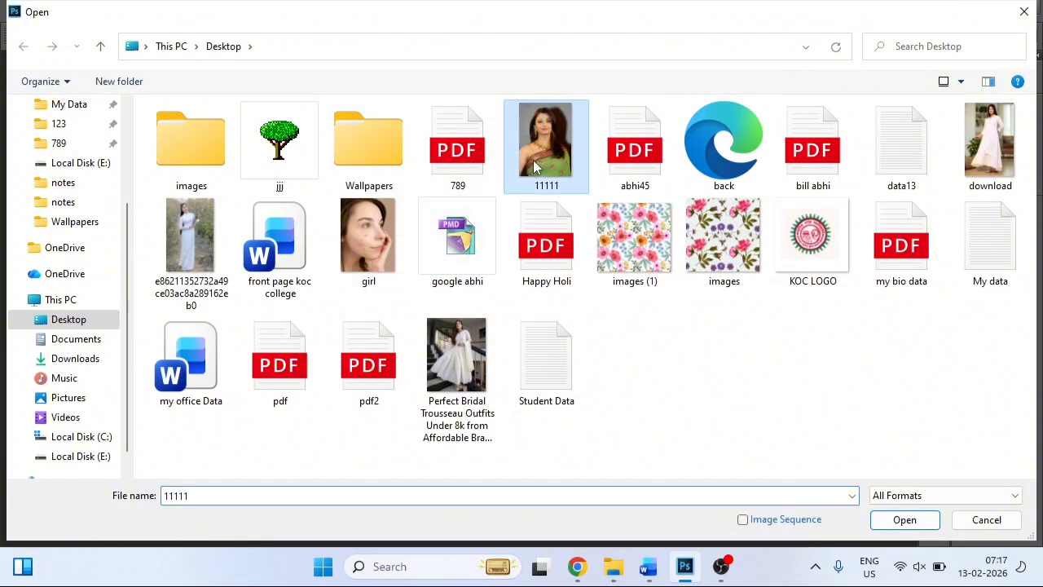
click(883, 522)
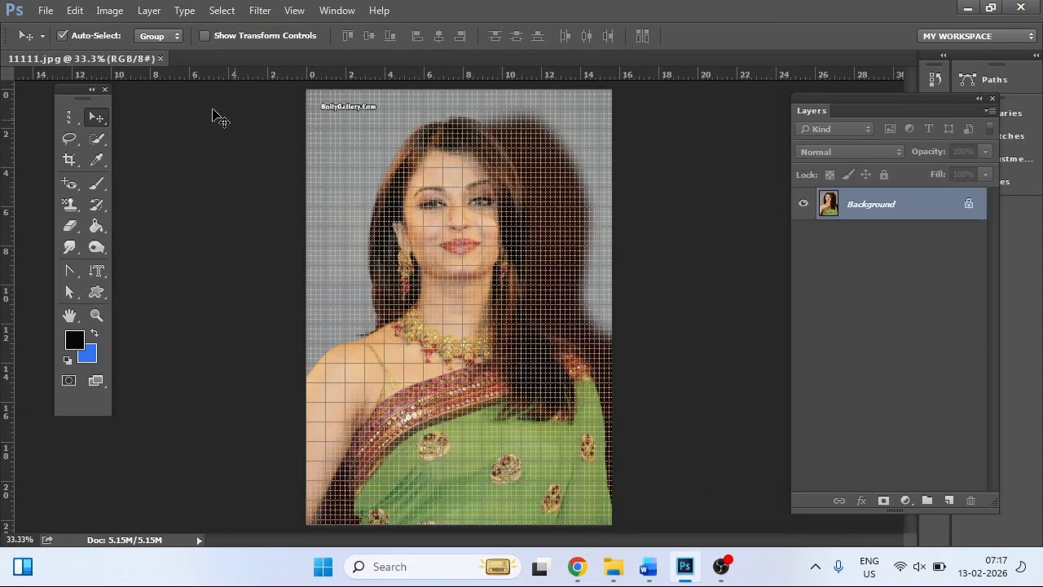
click(162, 59)
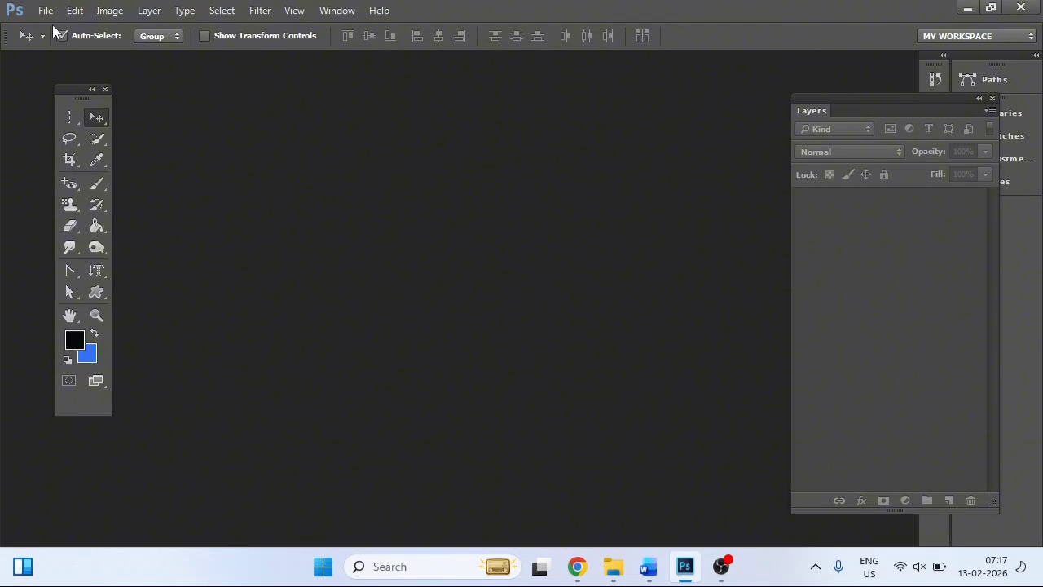
- Reopen 11111.jpg from the Desktop with the Open command and close it again
click(46, 12)
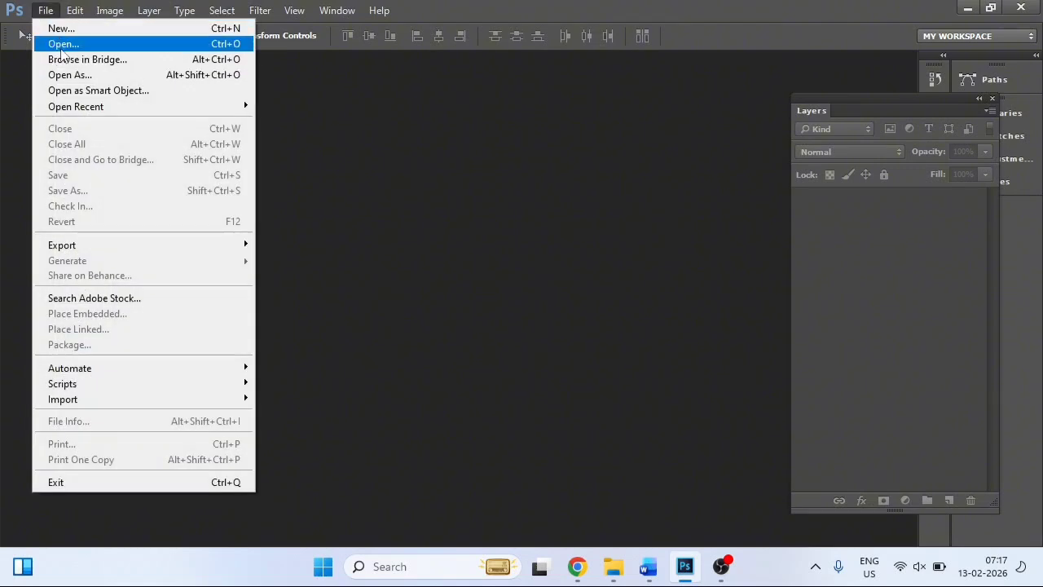
click(63, 46)
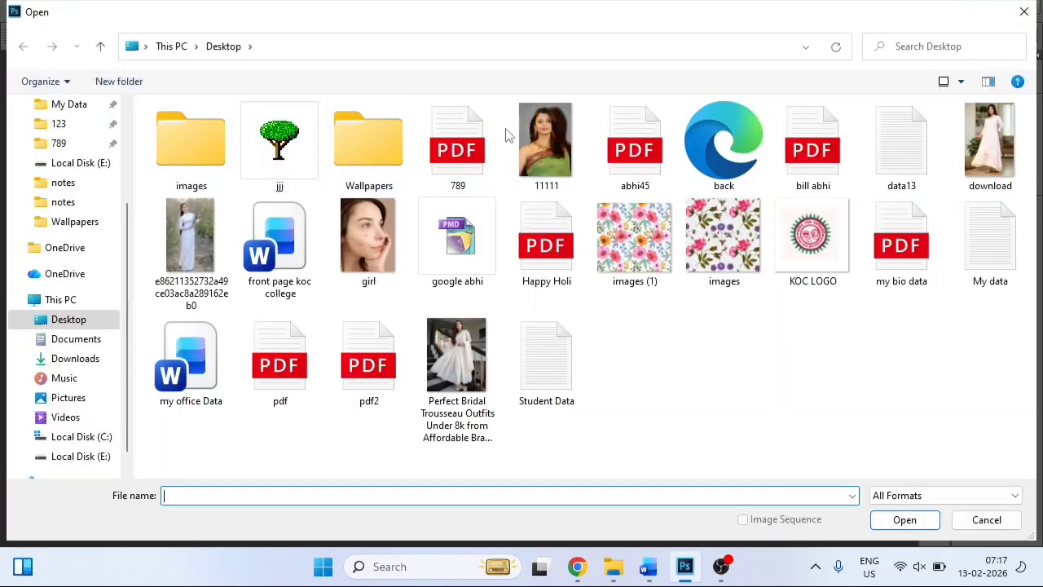
click(548, 149)
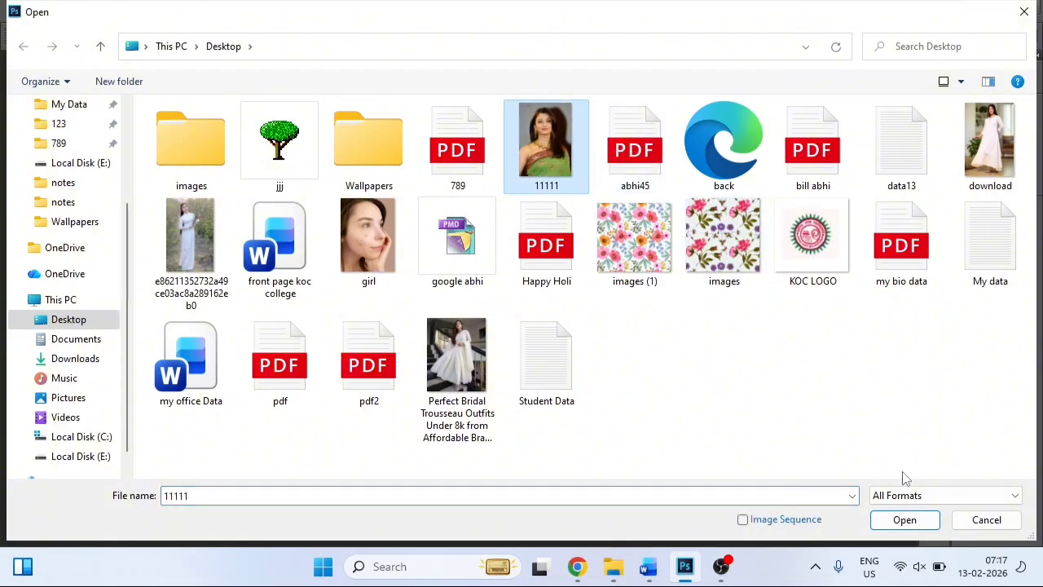
click(904, 520)
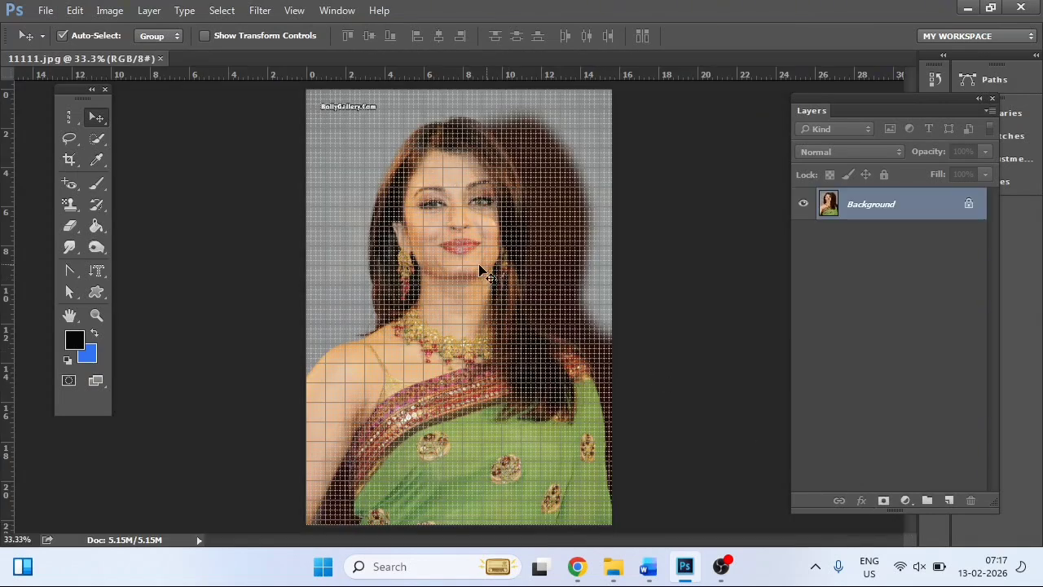
click(161, 58)
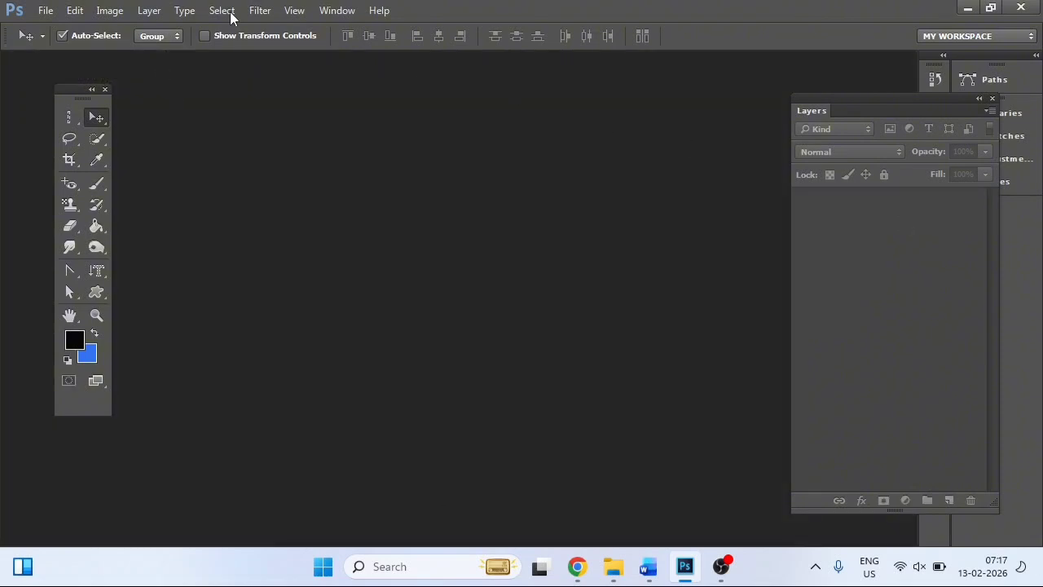
- Try to open the 11111 image from the Desktop with Open As, using the Photoshop (*.PSD;*.PDD) format
click(46, 13)
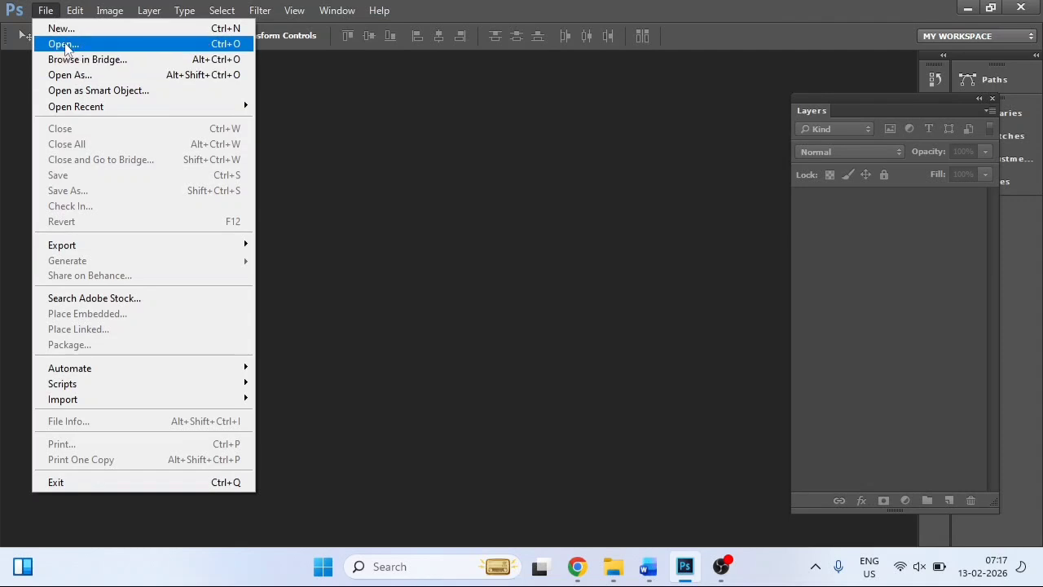
click(65, 74)
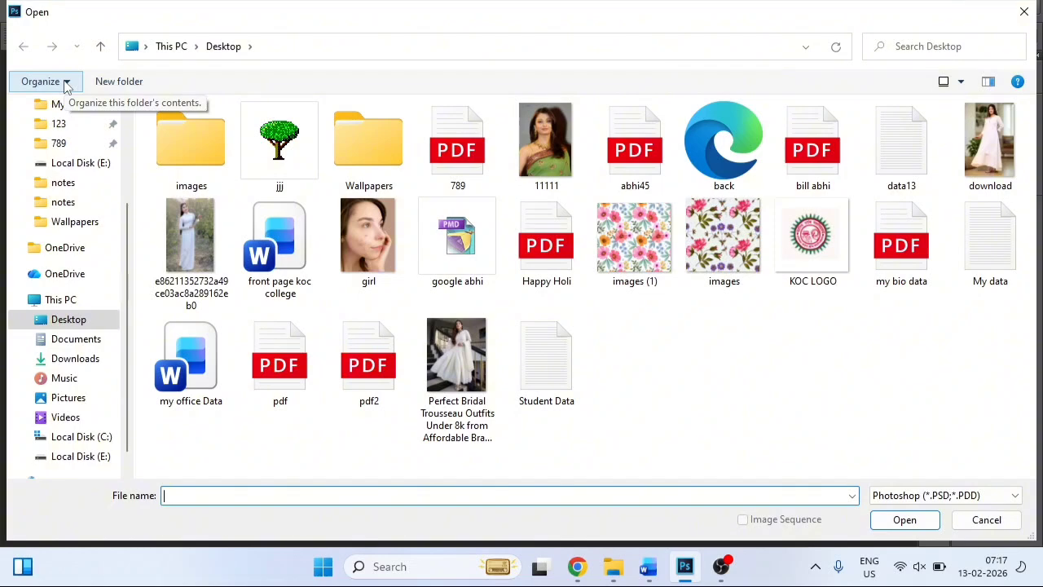
click(560, 136)
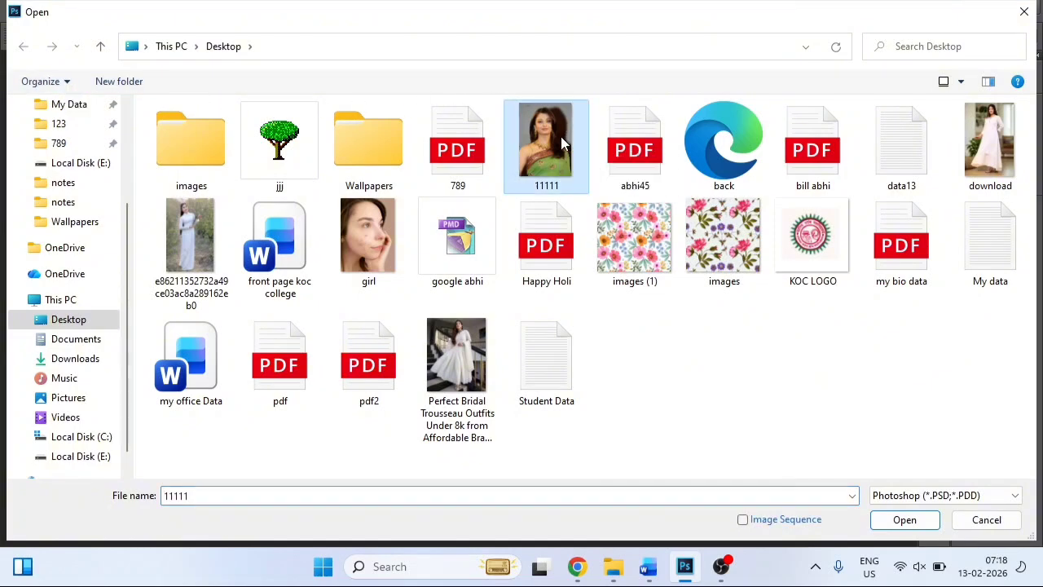
click(905, 520)
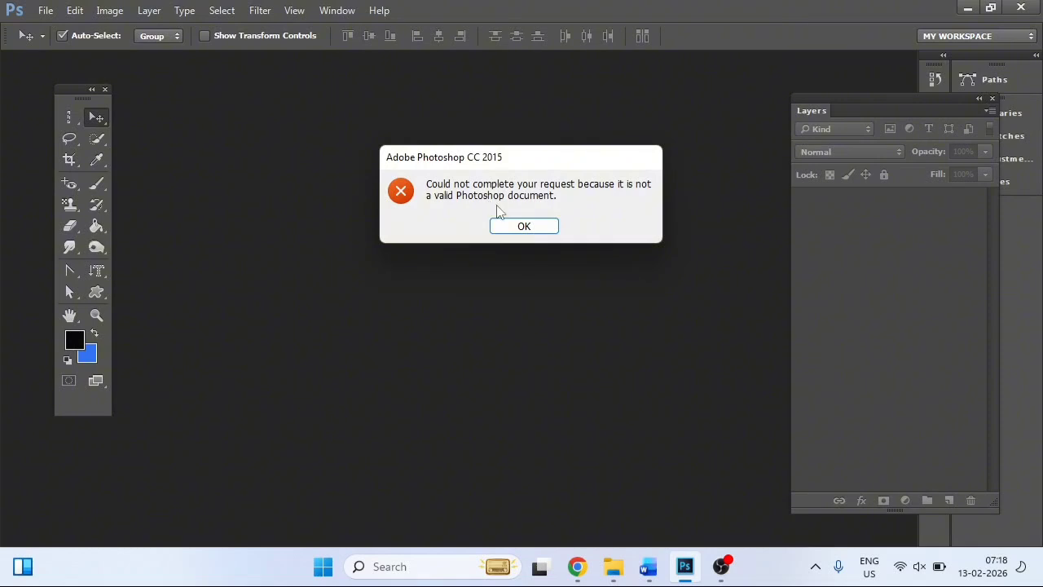
click(516, 226)
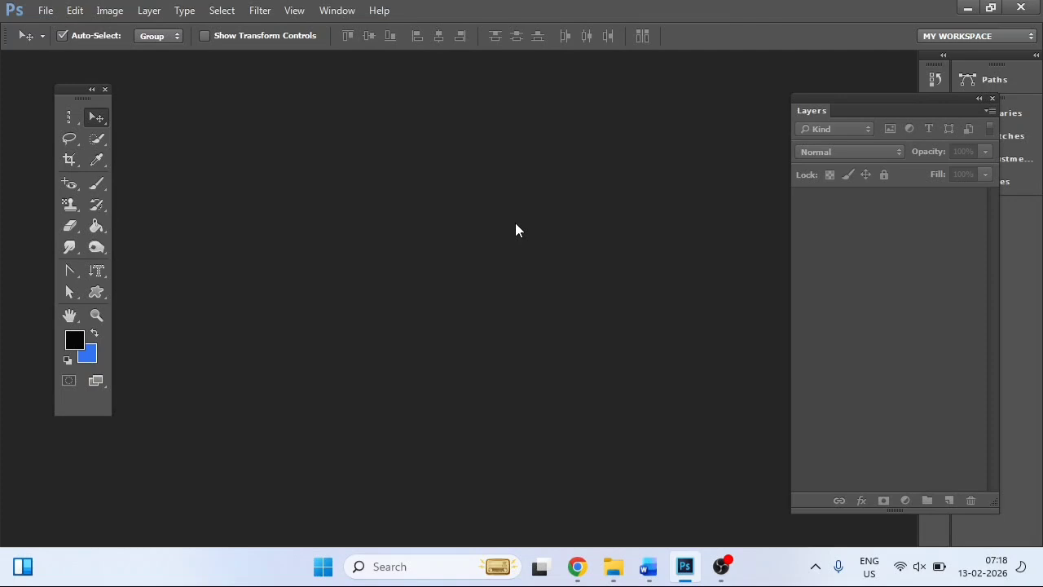
click(47, 12)
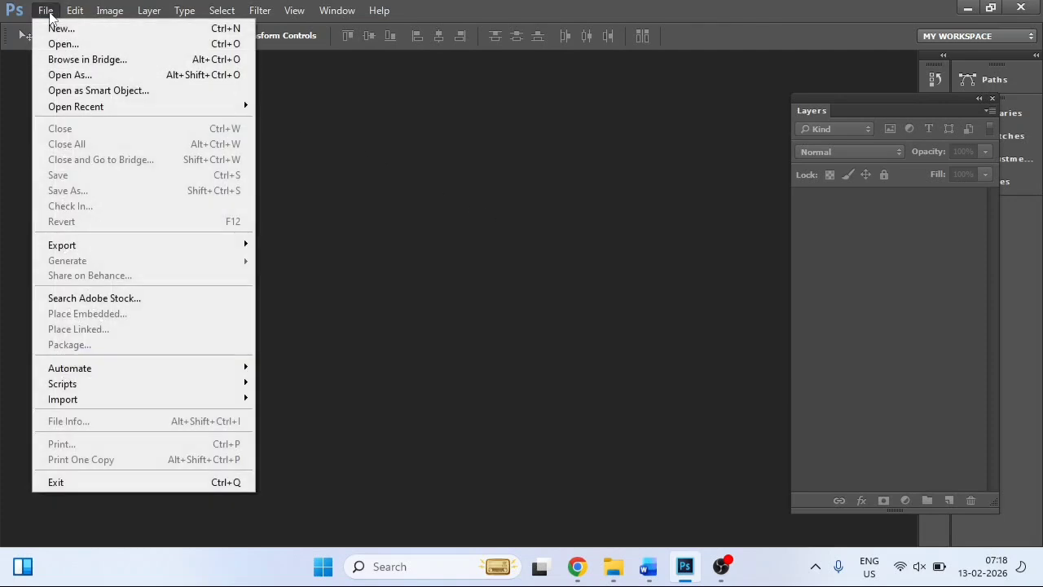
mouse_move(74, 10)
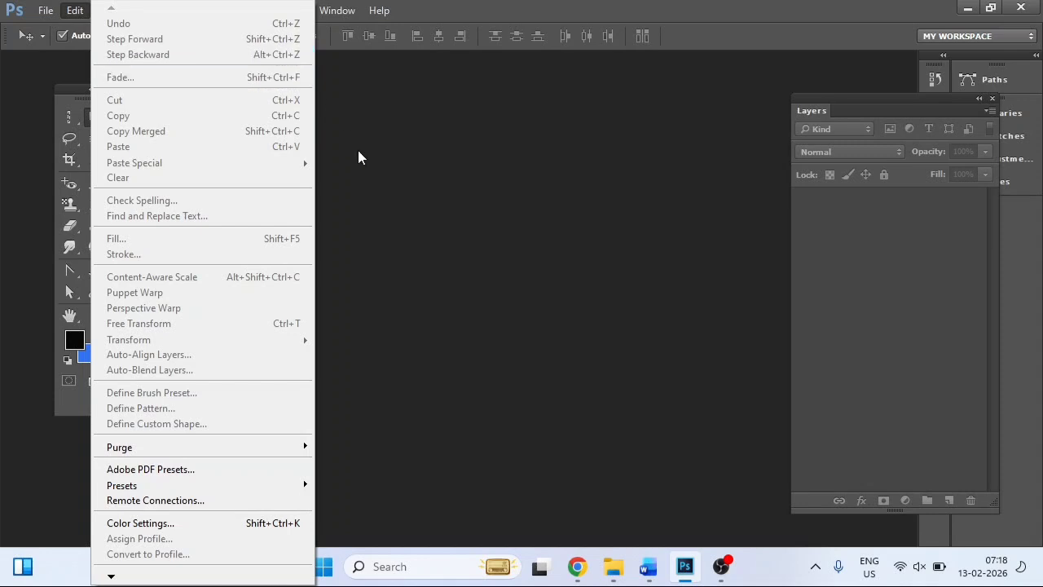
click(350, 93)
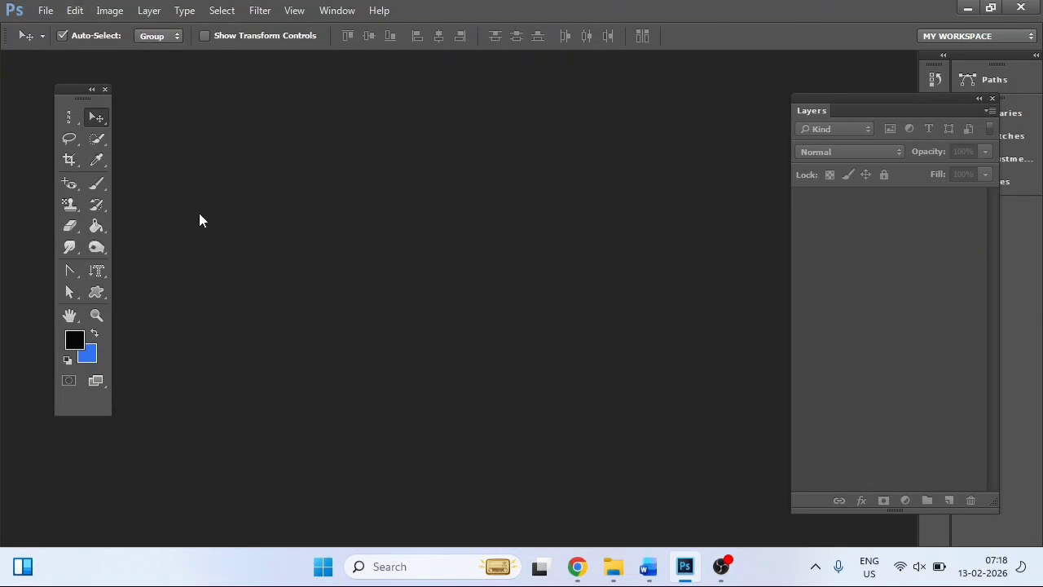
- Use Open As to open the 6d Photoshop file from Local Disk (E:), and close its document
click(46, 12)
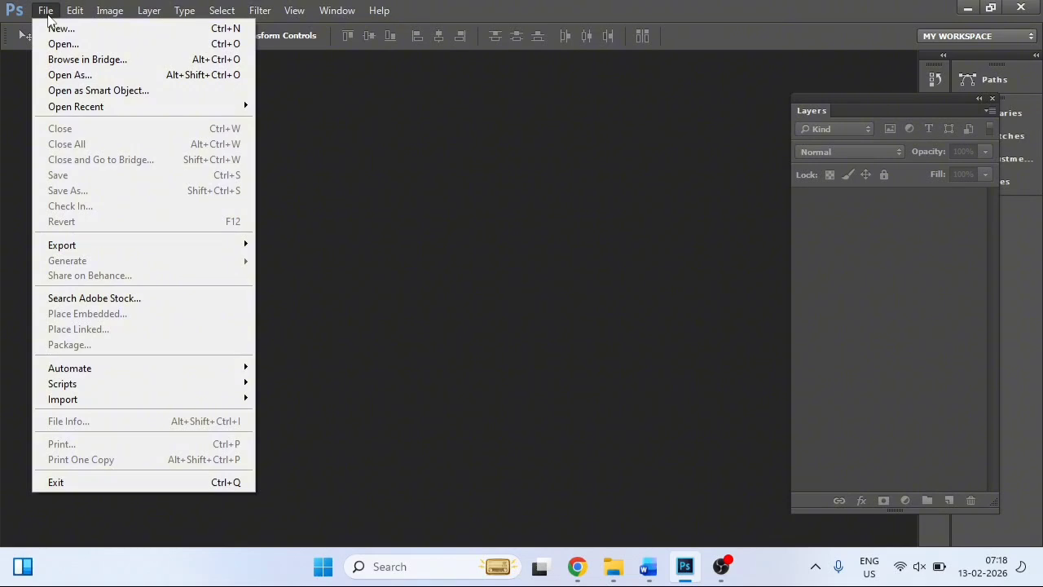
click(70, 75)
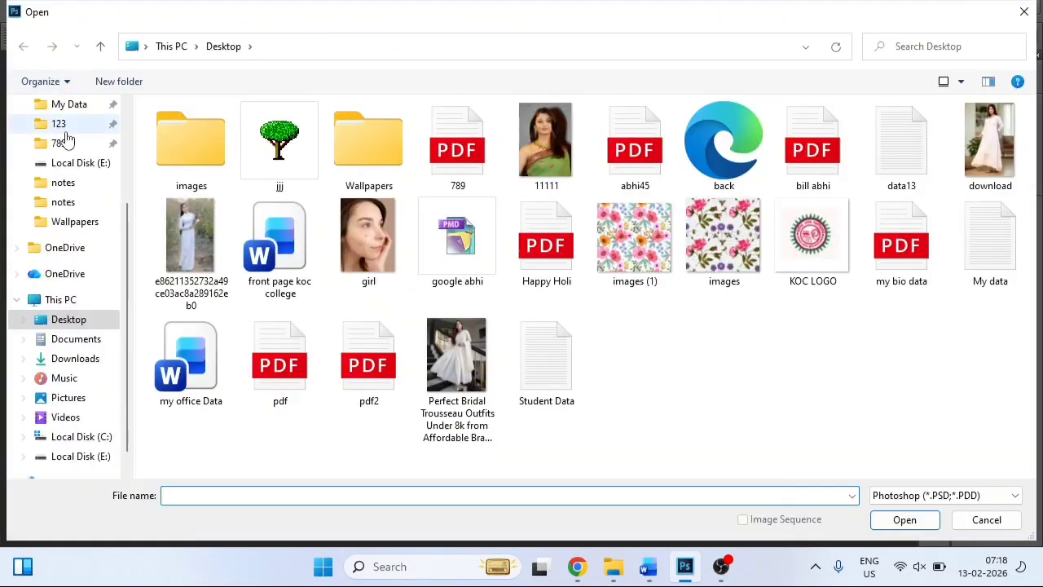
click(107, 459)
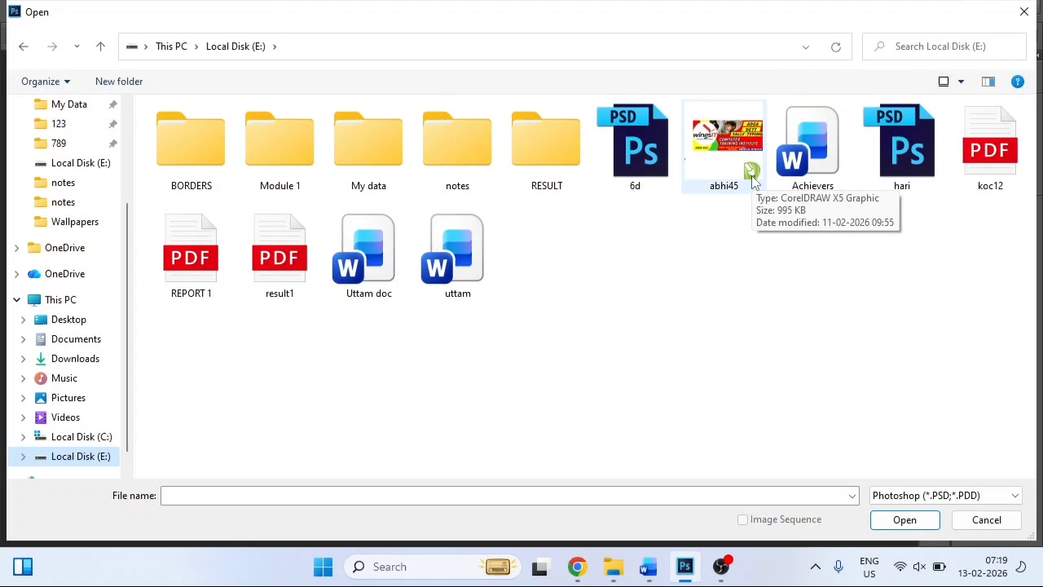
click(626, 121)
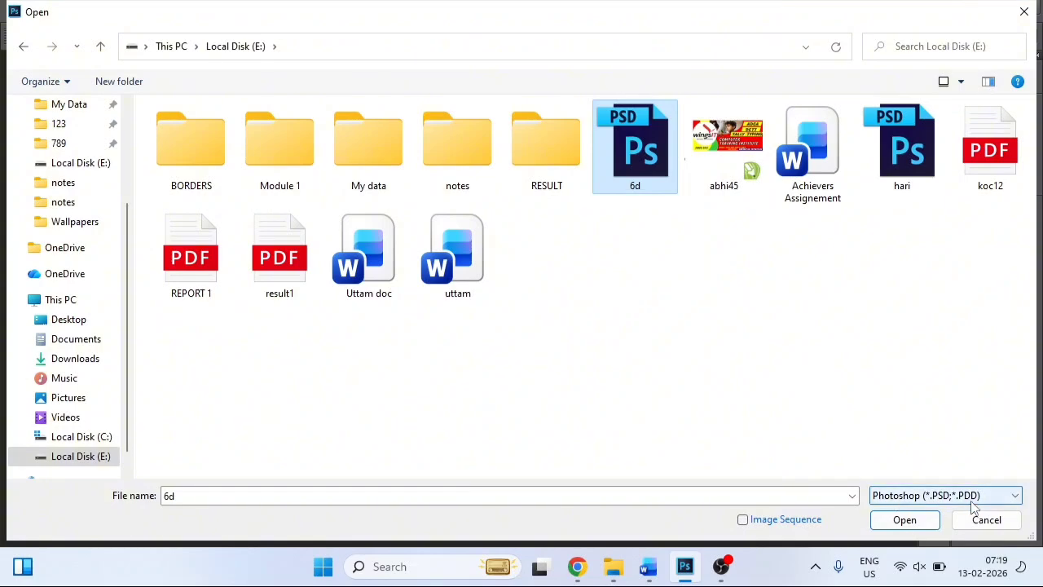
click(906, 520)
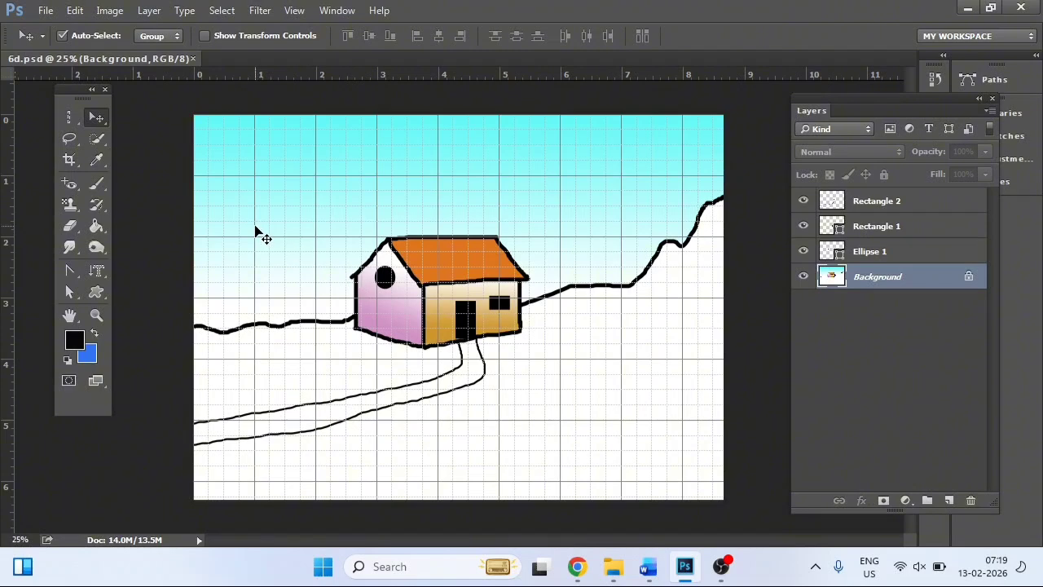
click(195, 59)
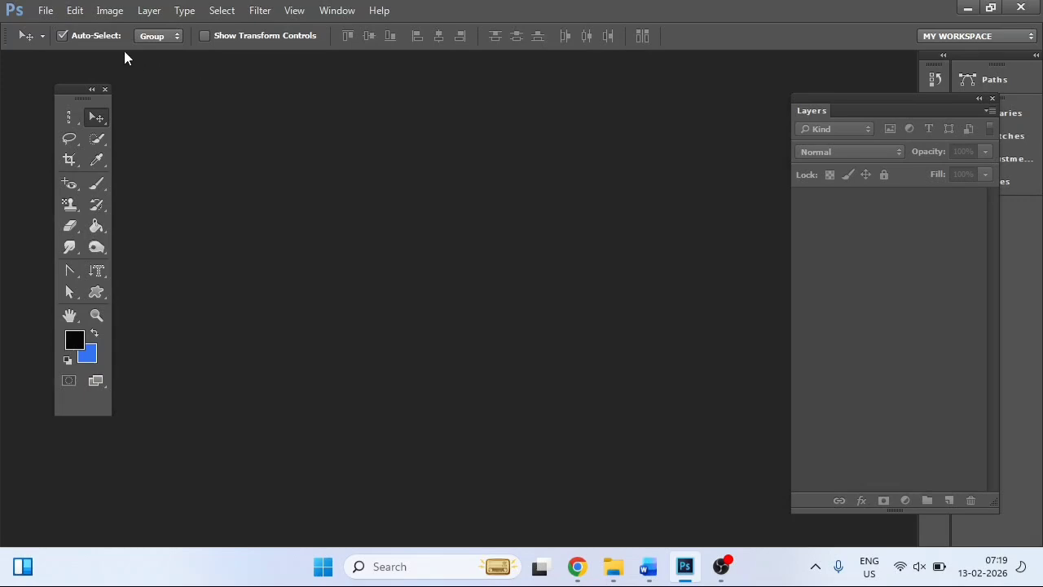
- Examine the Open Recent file list and the commands available under Export
click(47, 10)
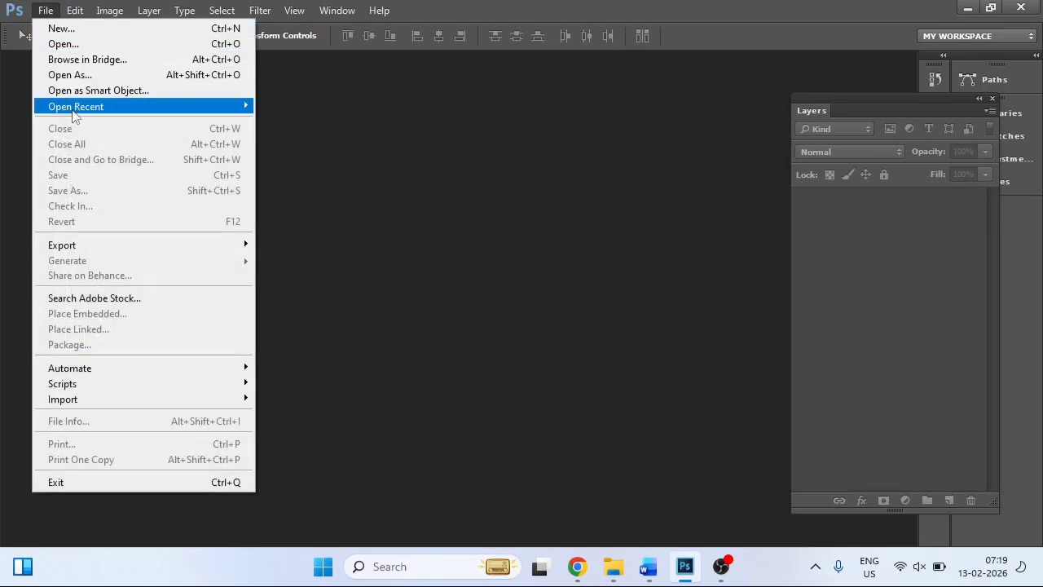
mouse_move(75, 114)
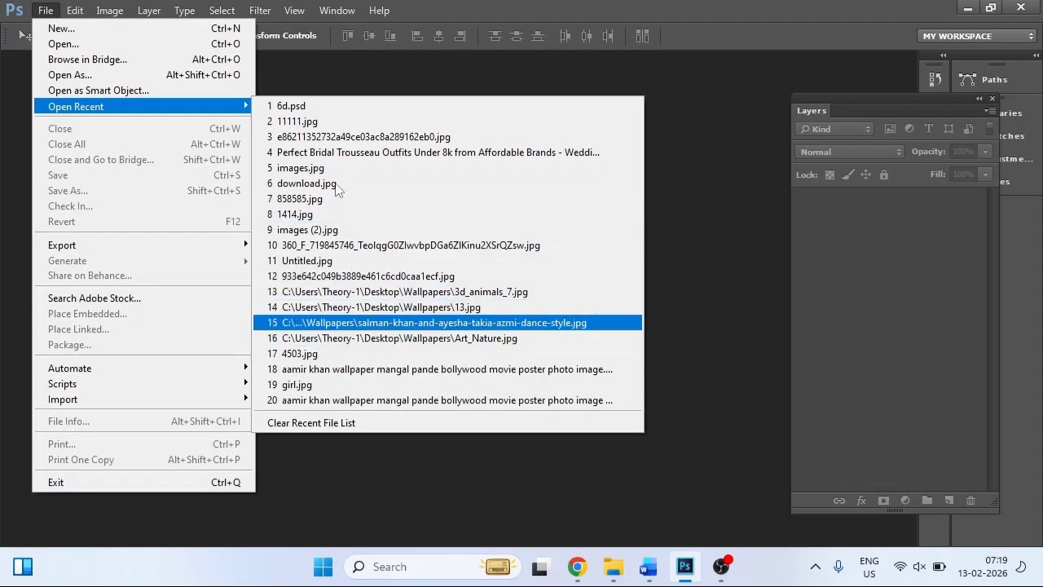
click(336, 10)
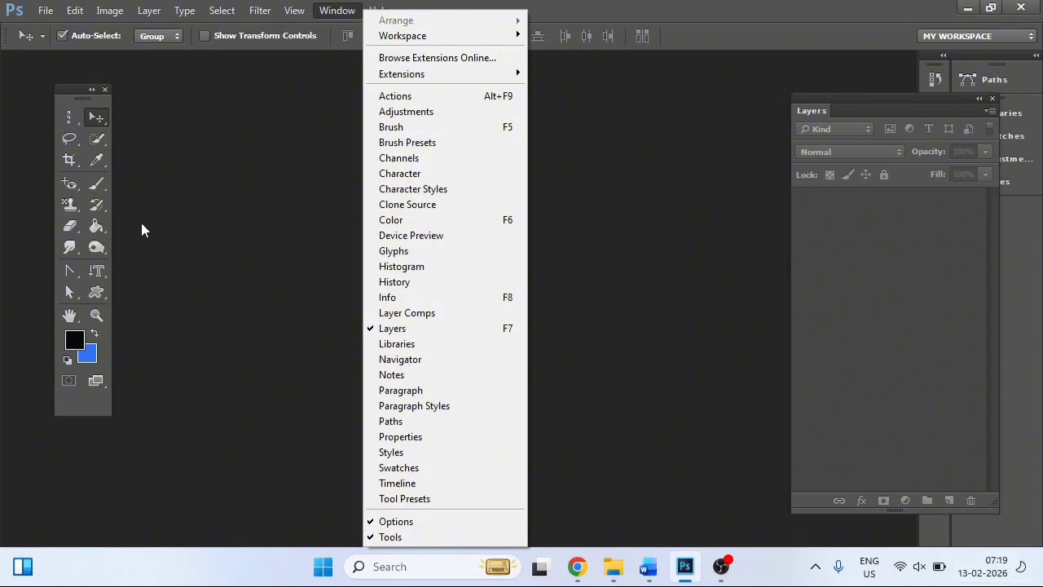
click(160, 190)
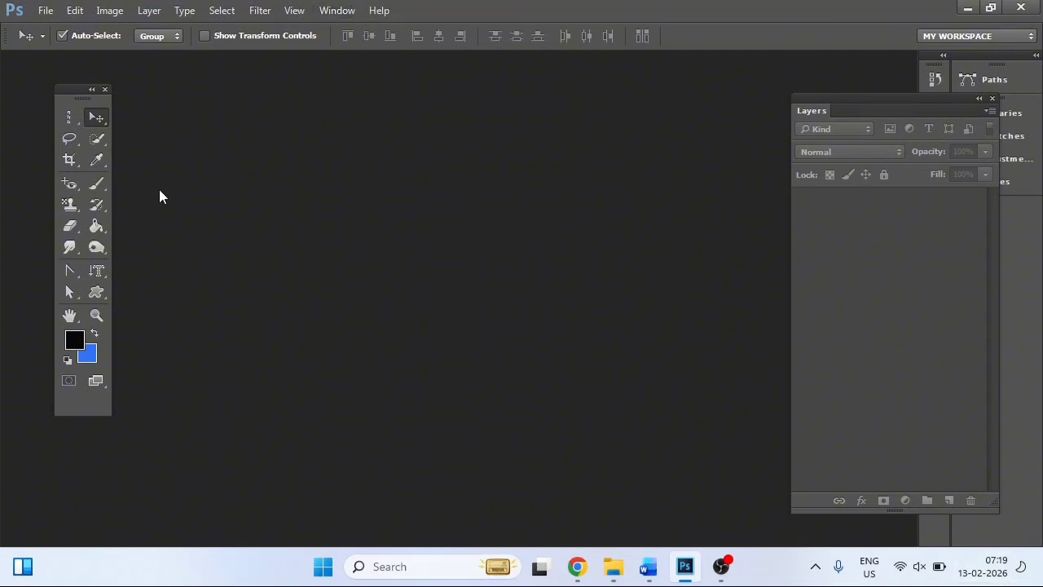
click(47, 11)
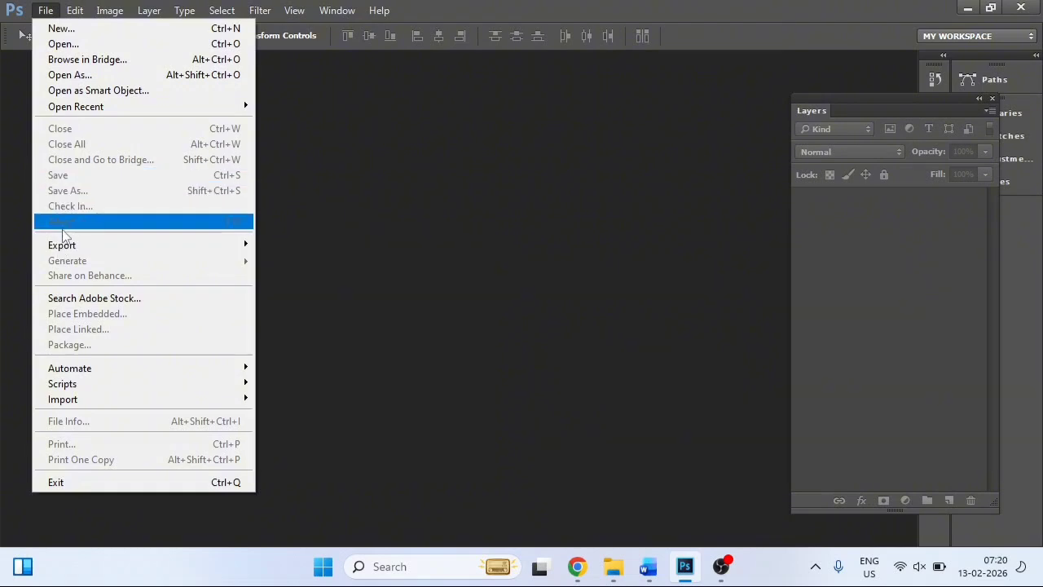
mouse_move(63, 250)
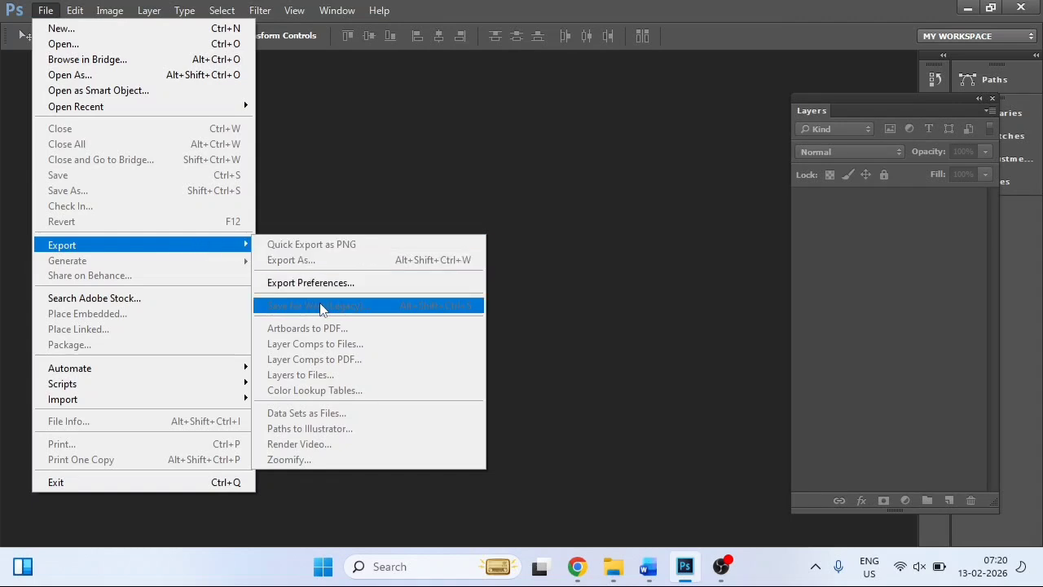
click(329, 203)
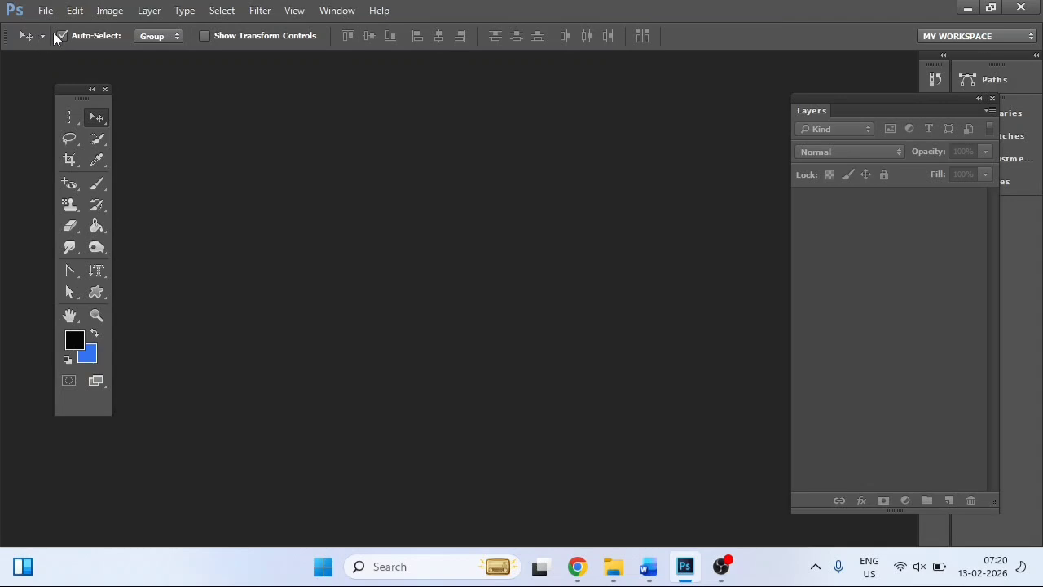
- Open the 11111 image from the Desktop and turn off Extras to hide the grid over it
double_click(358, 226)
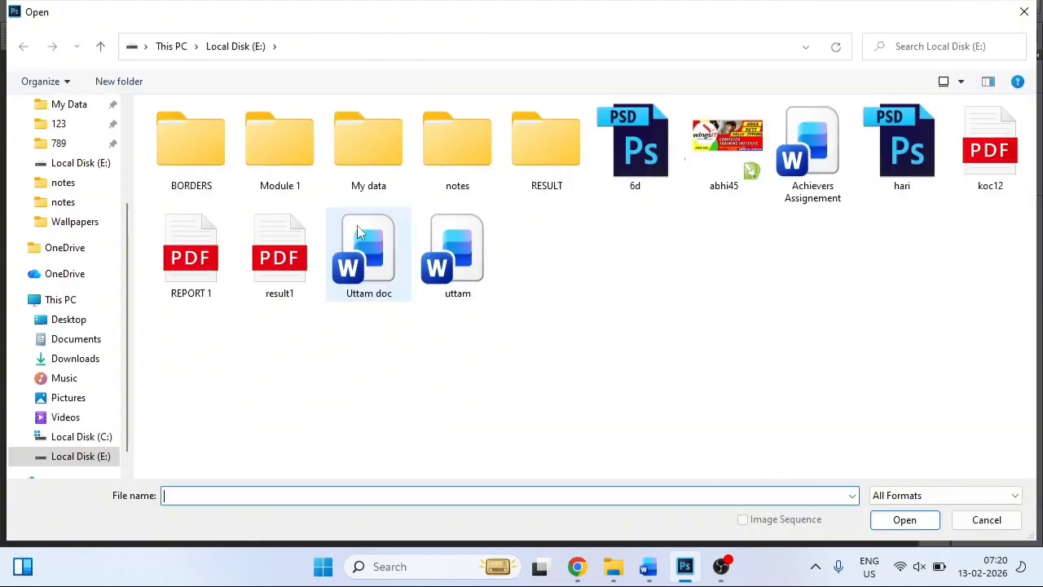
click(67, 324)
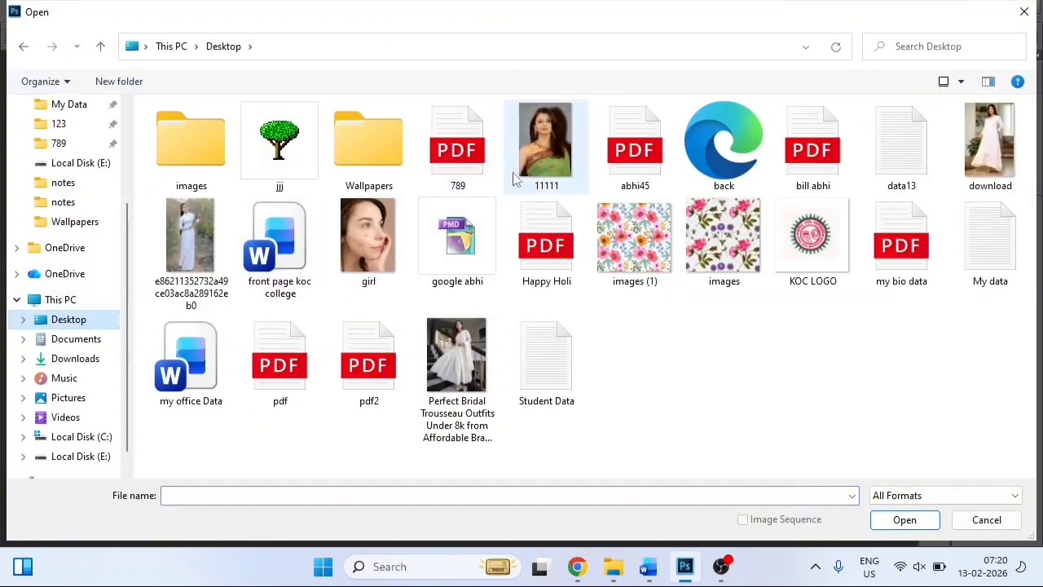
click(532, 156)
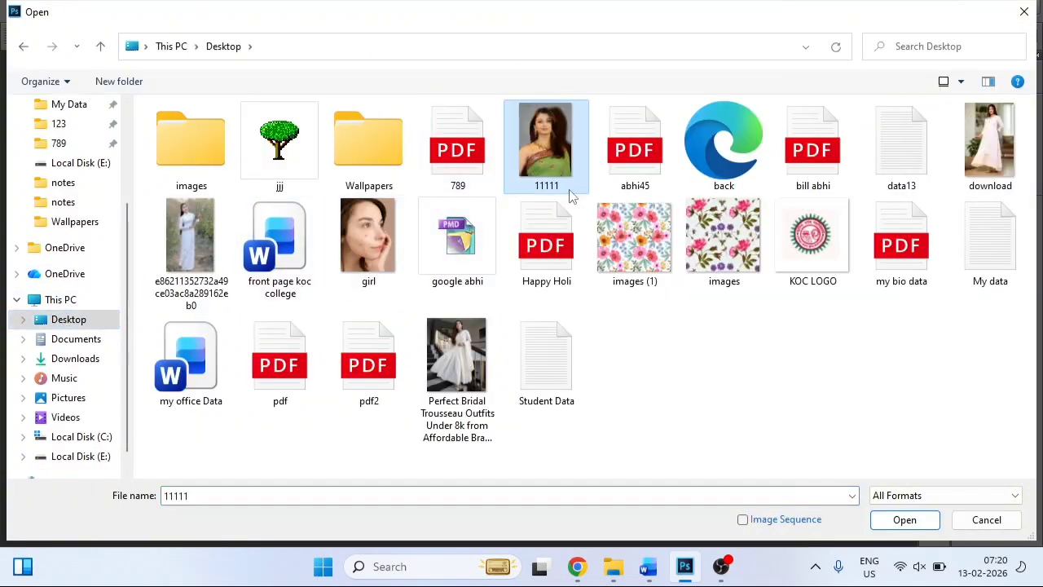
click(893, 522)
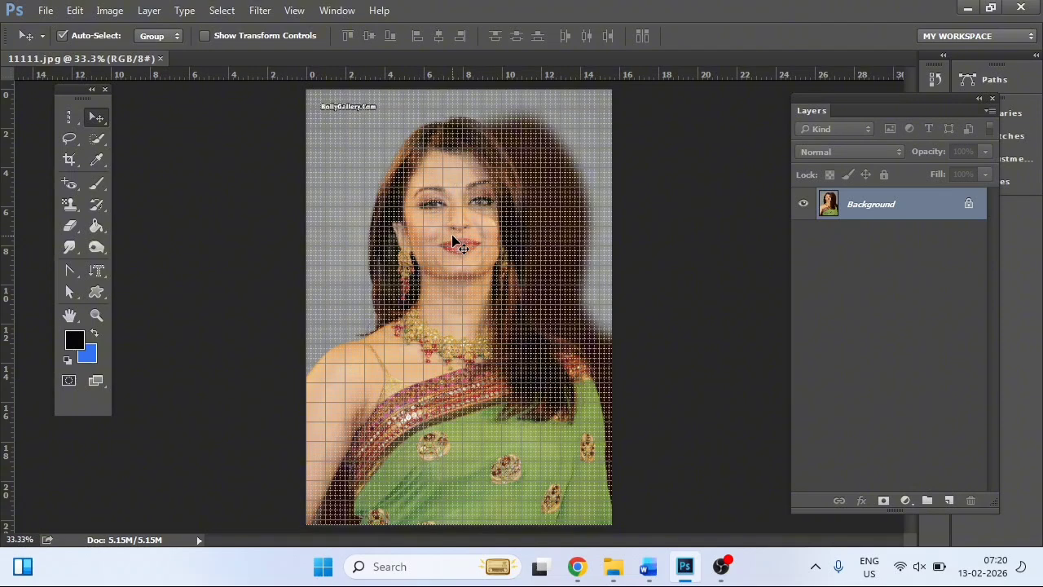
click(291, 11)
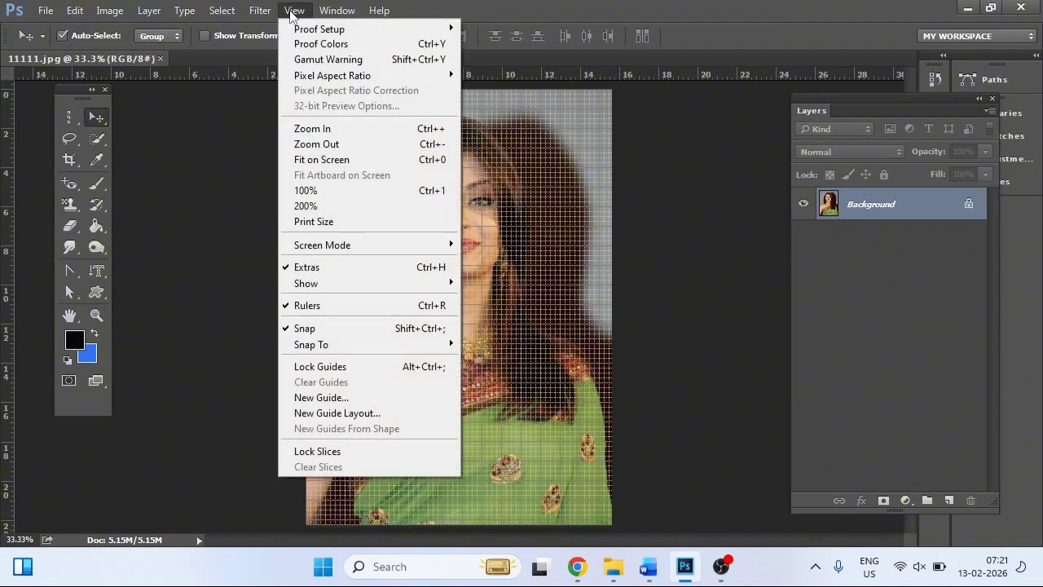
click(307, 269)
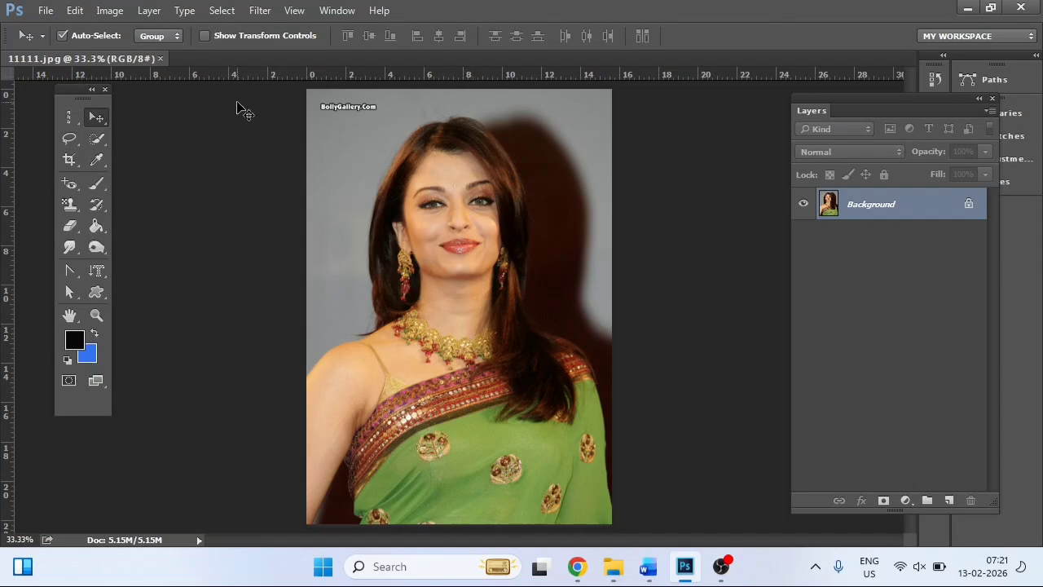
- Crop the photo around the woman's head and upper body, trimming the lower part and a narrow strip from both sides
click(71, 160)
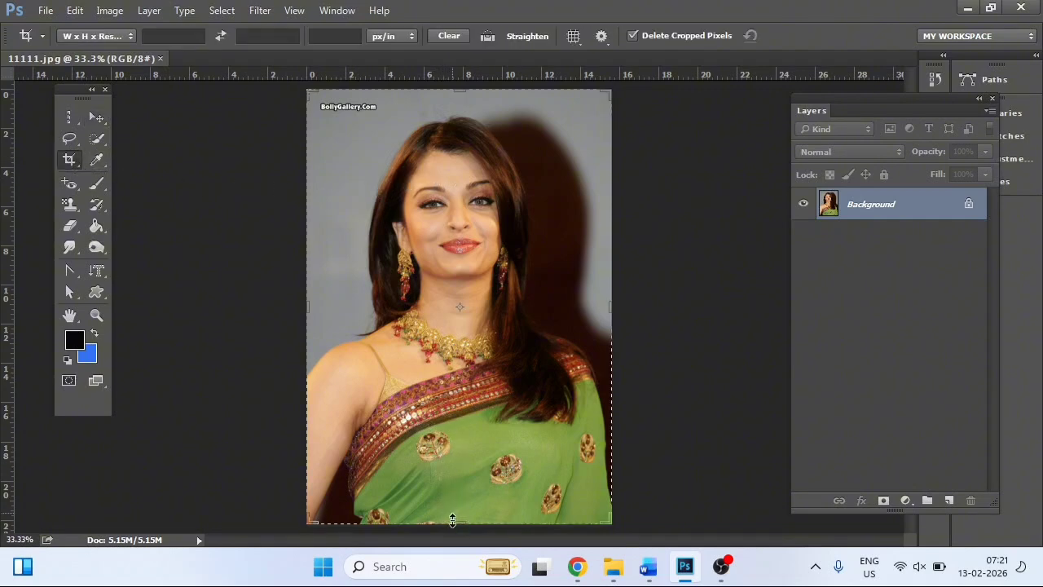
drag(455, 524, 407, 434)
drag(304, 311, 326, 312)
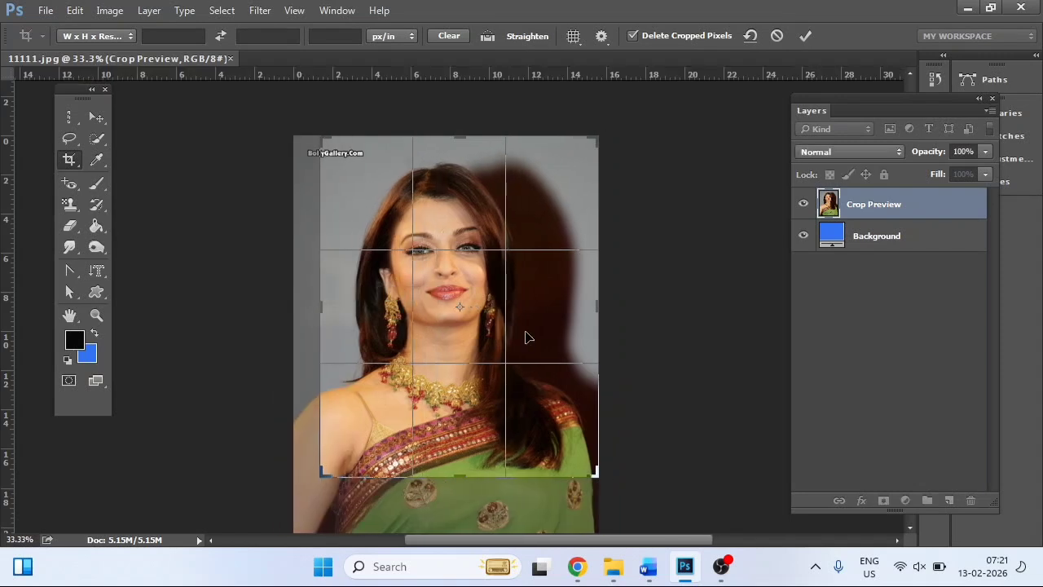
mouse_move(600, 308)
mouse_down()
mouse_move(584, 303)
mouse_move(587, 312)
mouse_up()
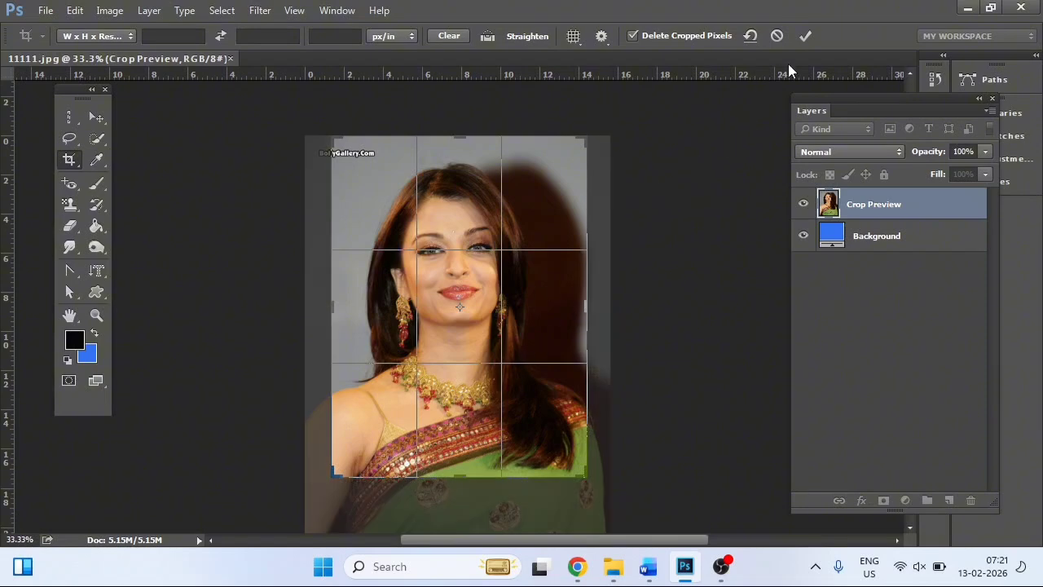
click(802, 43)
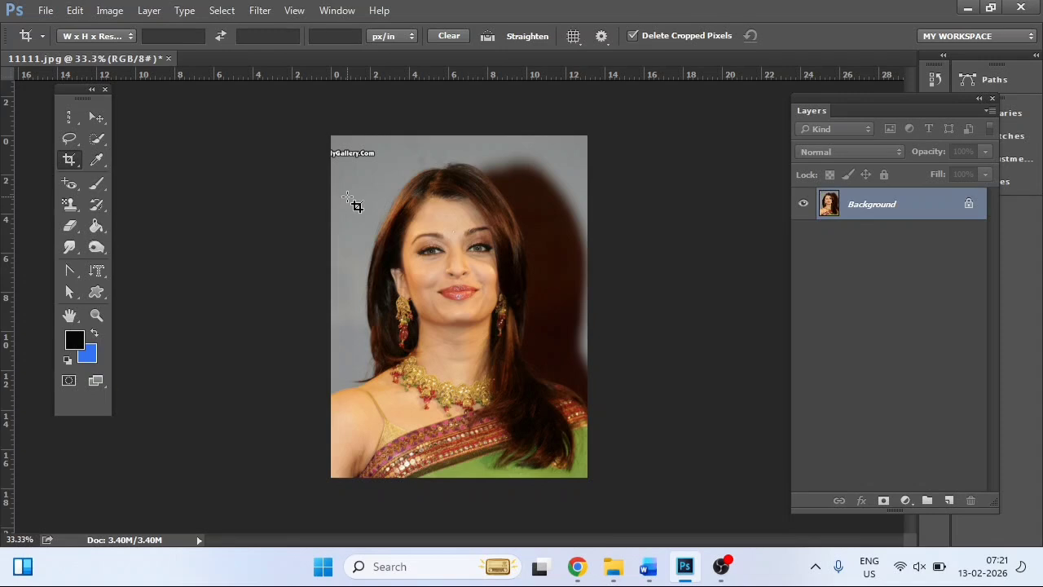
- Select the grey backdrop around the woman with the Magic Wand tool
click(96, 139)
click(144, 152)
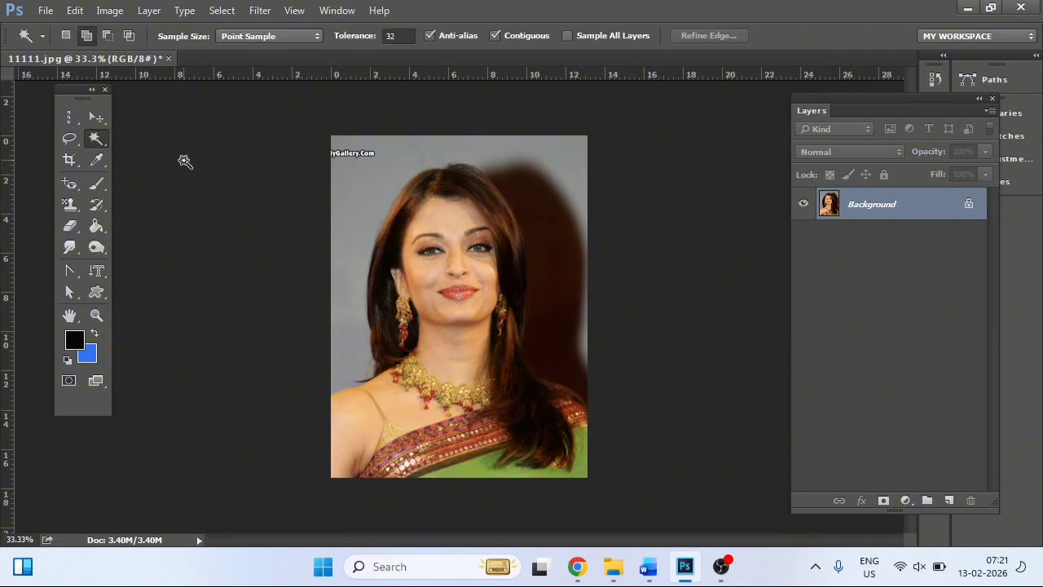
click(374, 191)
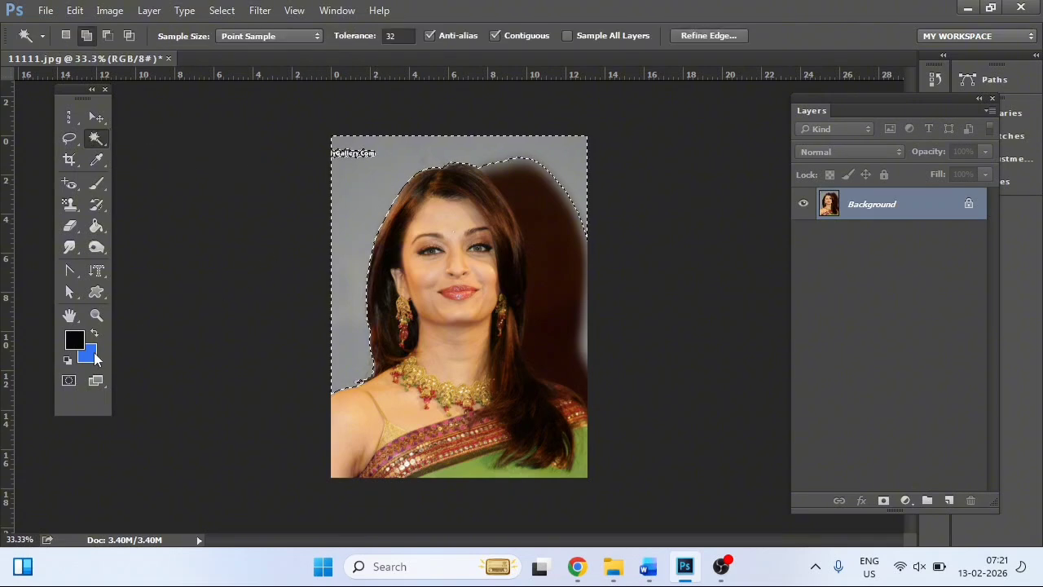
- Restore the default colours and set the background colour to blue #0c85e2
key(d)
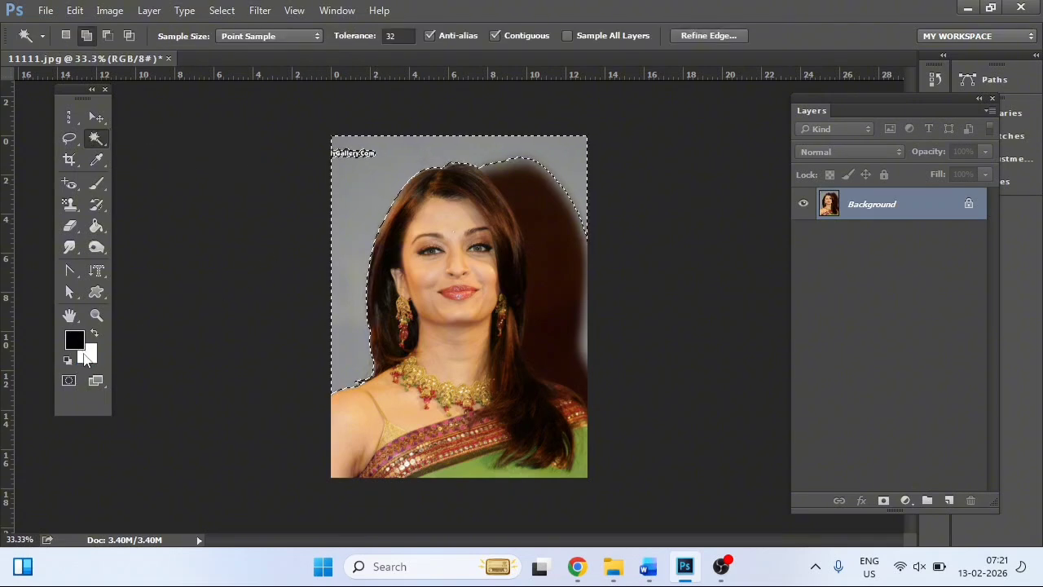
click(88, 353)
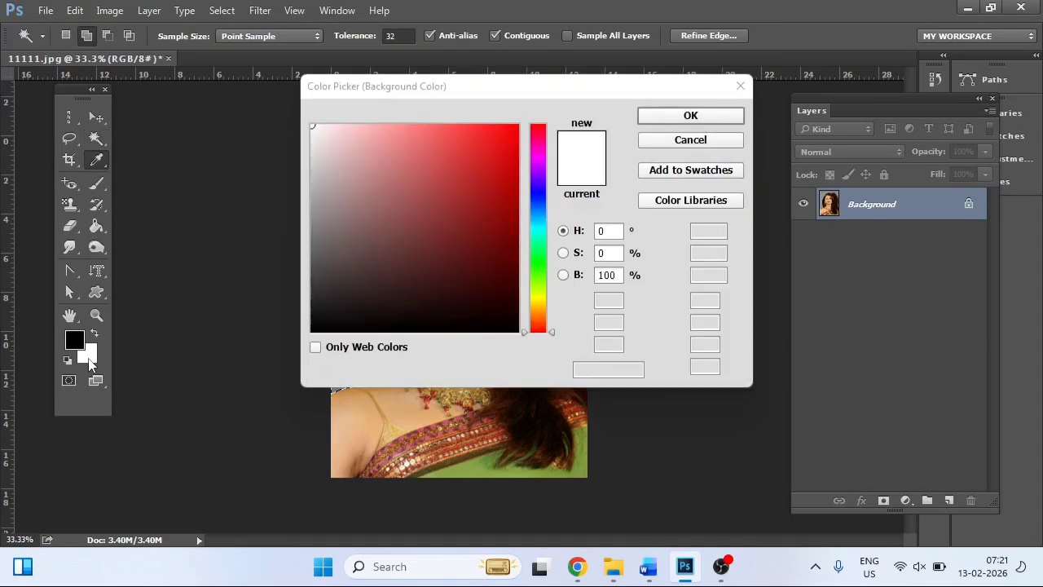
click(536, 214)
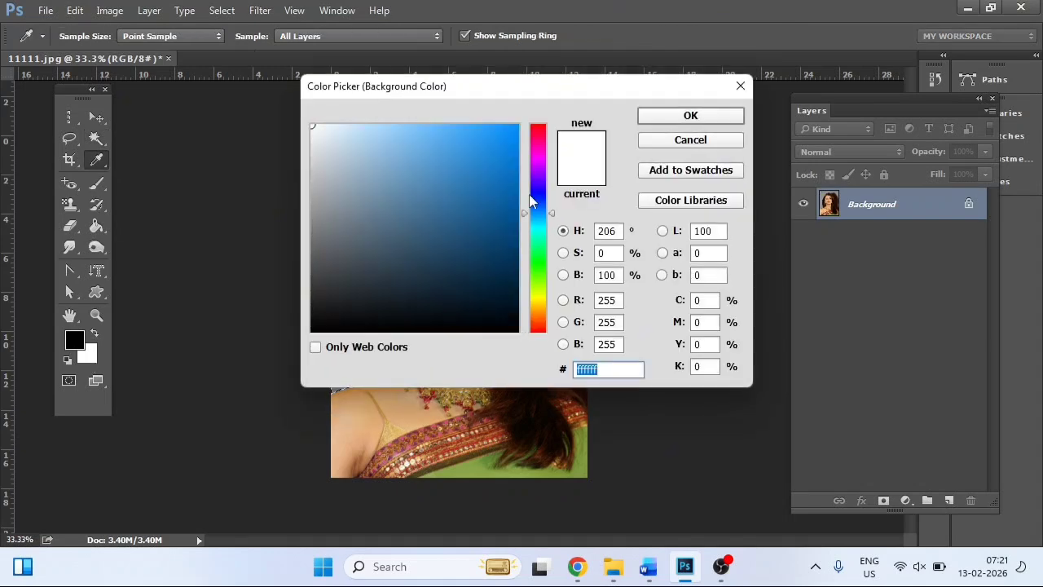
click(506, 147)
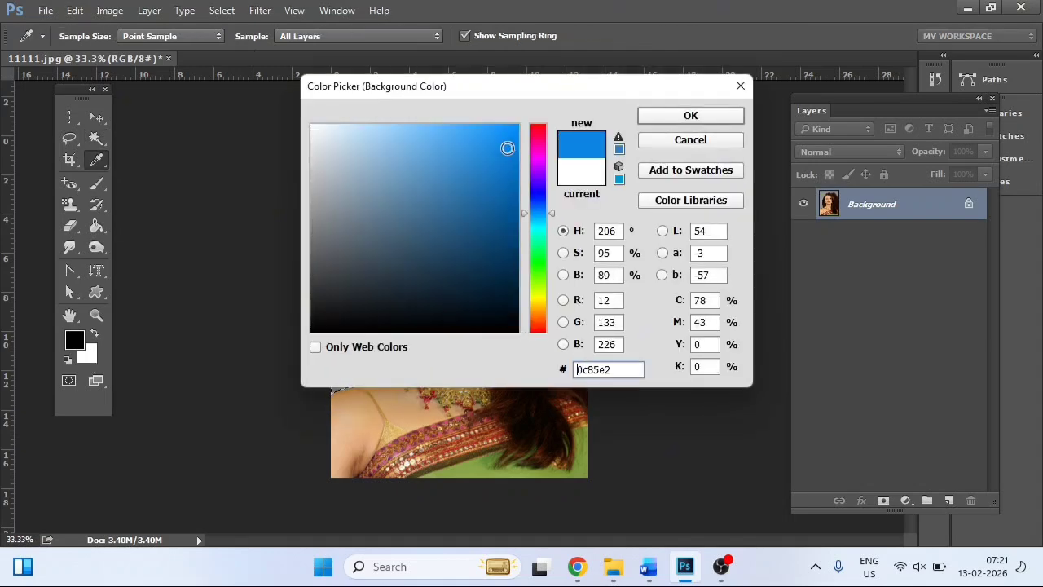
click(669, 116)
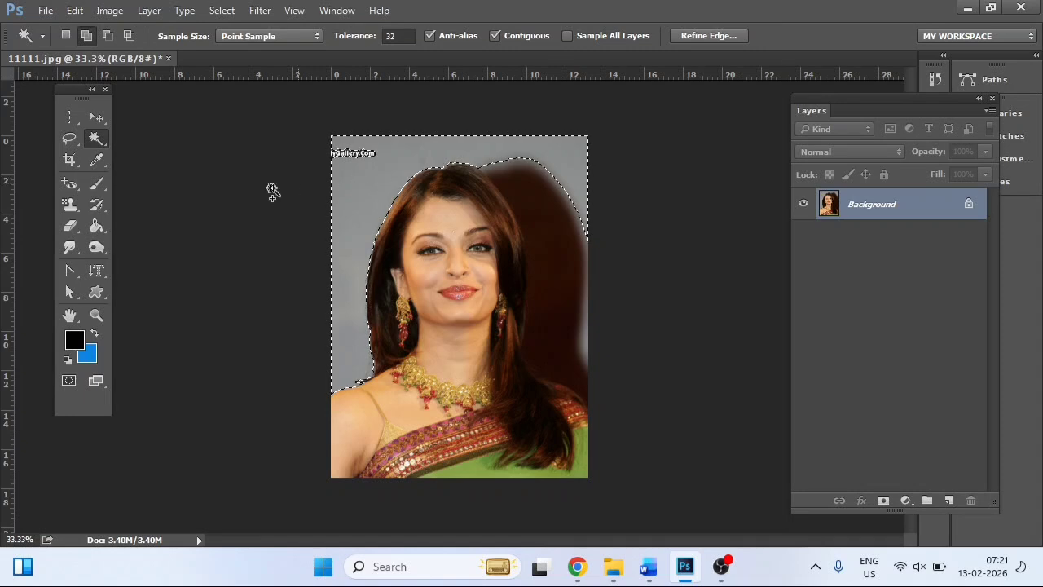
- Set the foreground colour to a bright blue with a hue of 219°
click(79, 346)
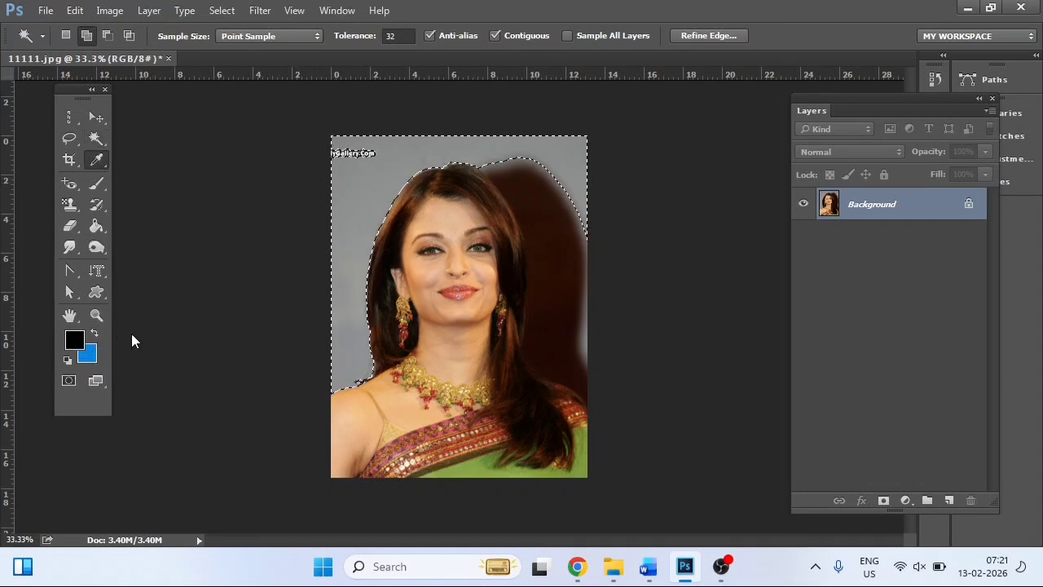
click(537, 221)
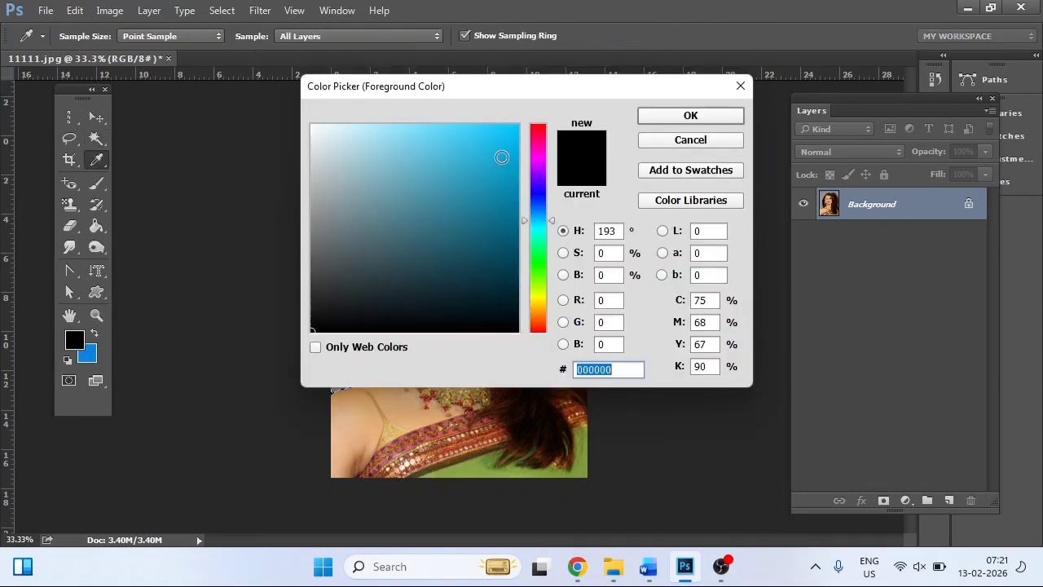
drag(500, 156, 507, 197)
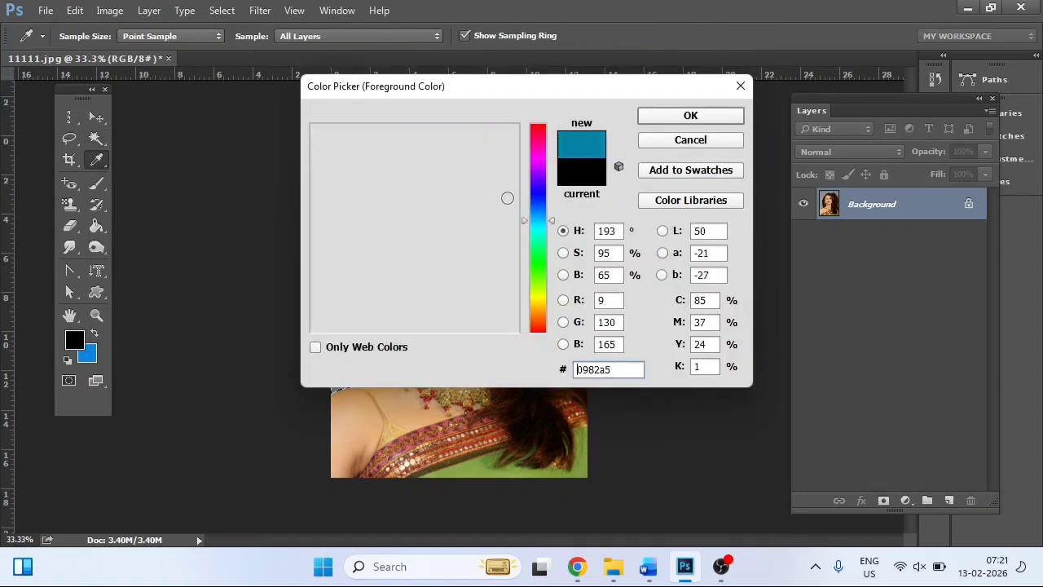
click(537, 231)
click(533, 207)
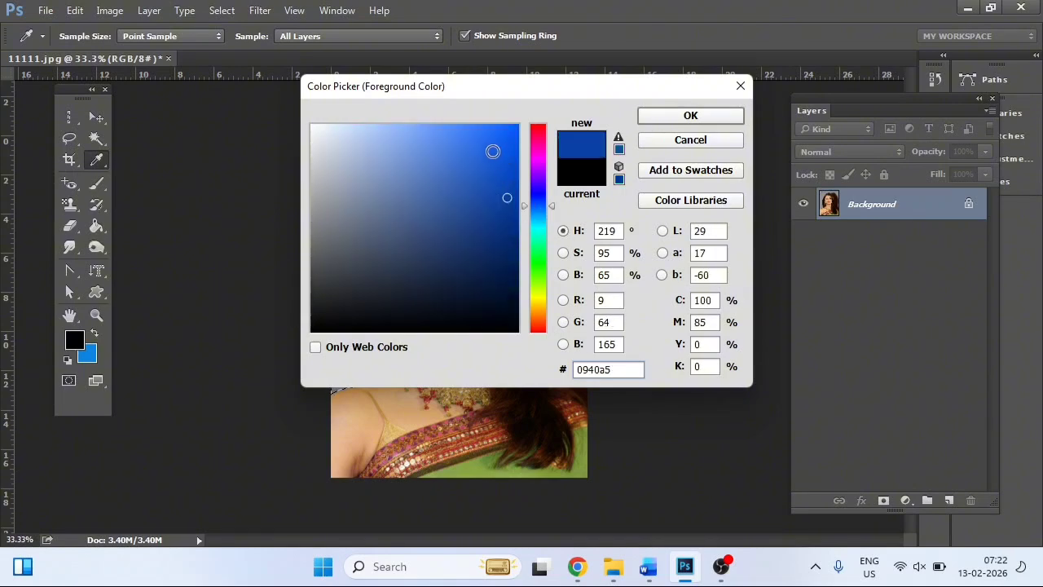
click(489, 148)
click(657, 117)
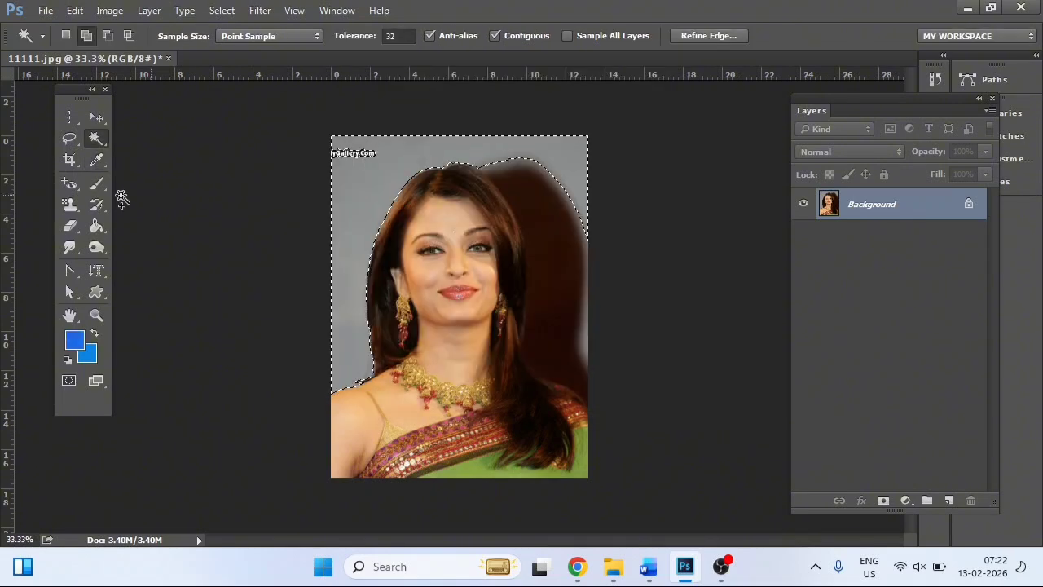
- Fill the selected backdrop with the blue foreground colour using the Paint Bucket tool, and undo the fill
mouse_move(97, 225)
mouse_down()
mouse_move(141, 225)
mouse_move(138, 238)
mouse_up()
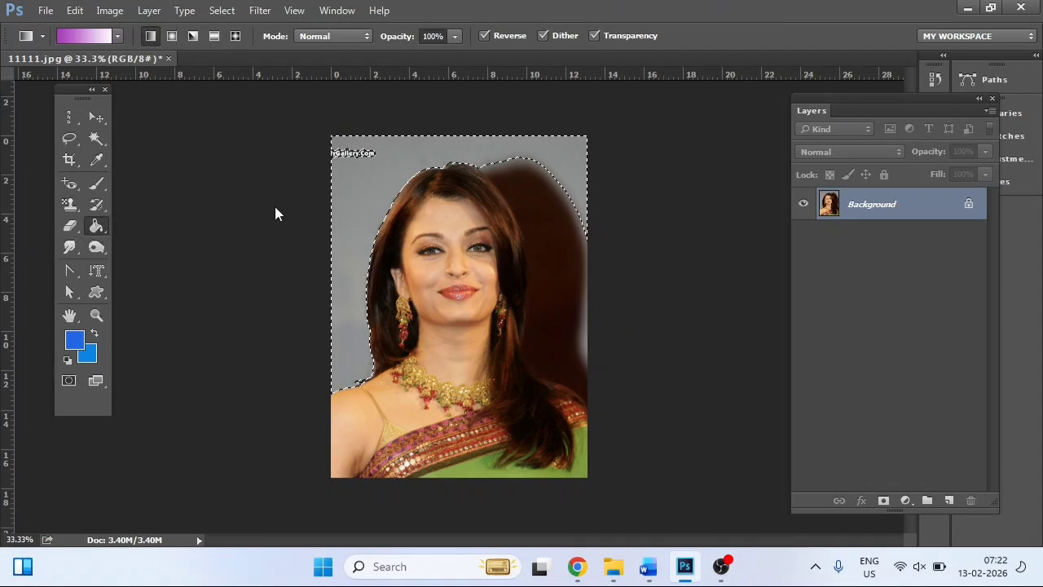
click(355, 174)
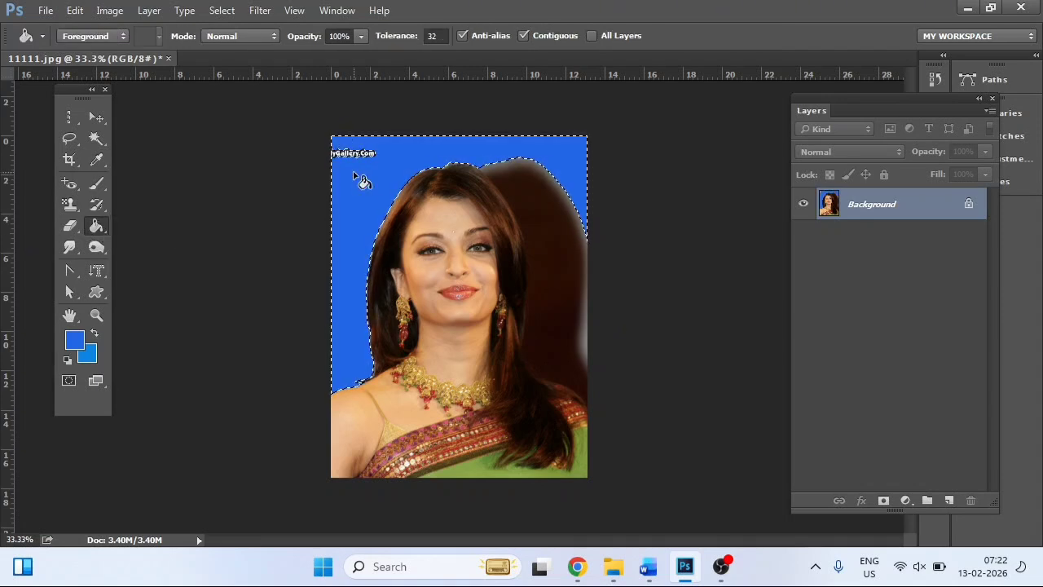
key(ctrl+z)
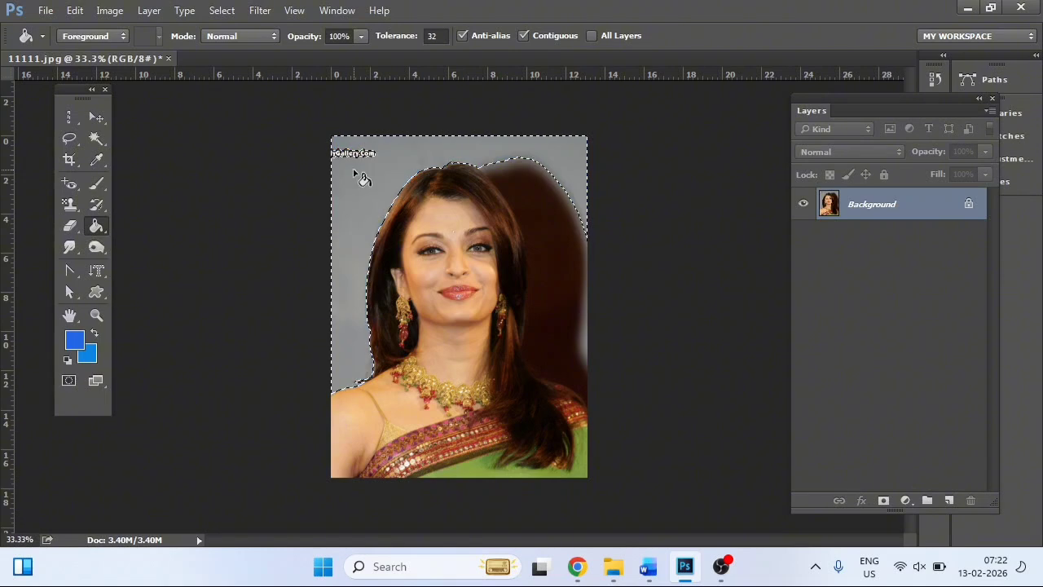
- Restore the default colours and set the background colour to a strong blue with a hue of 200°
click(69, 360)
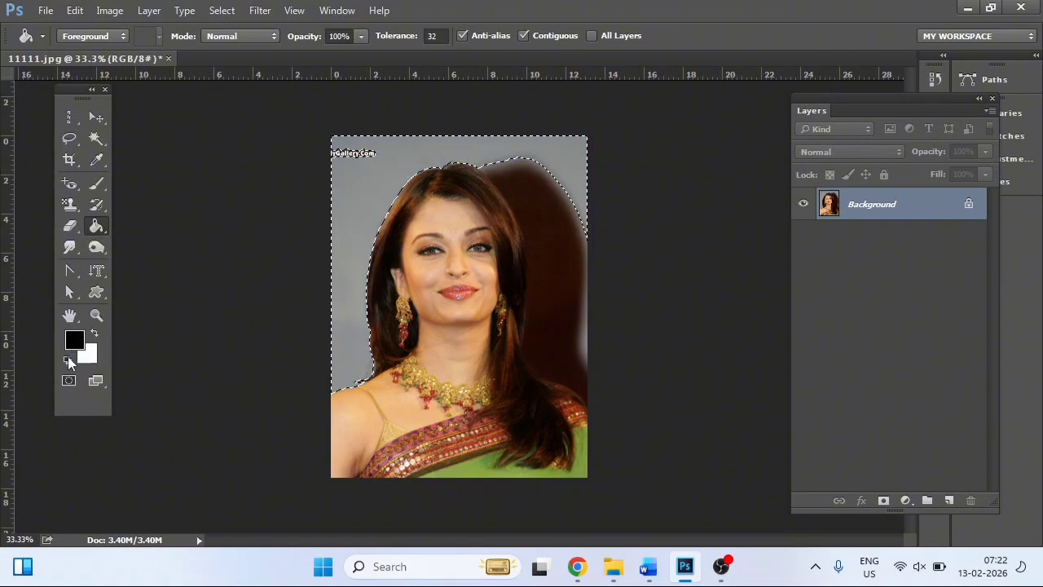
click(91, 364)
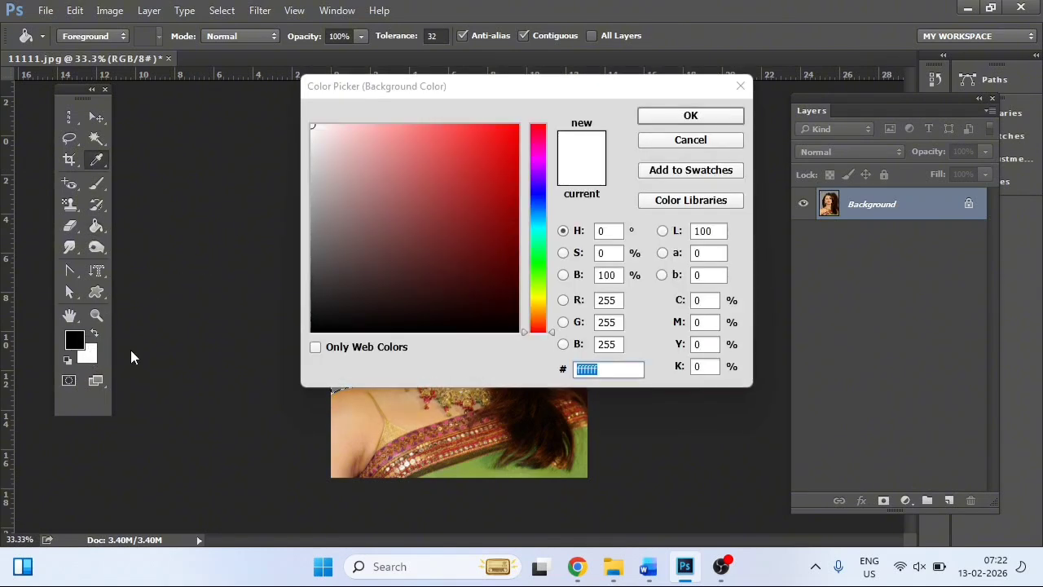
click(536, 218)
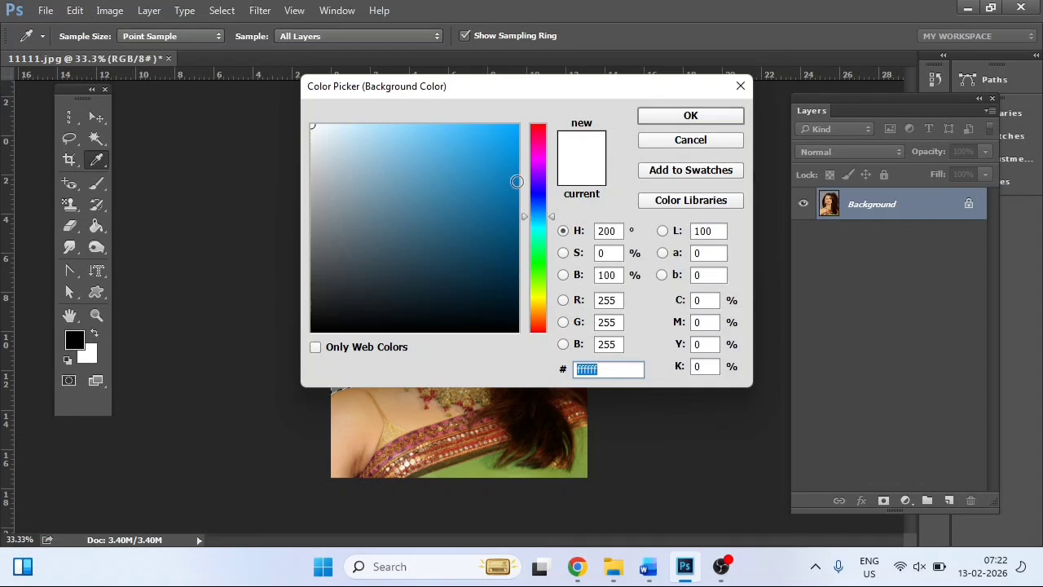
click(514, 175)
click(666, 116)
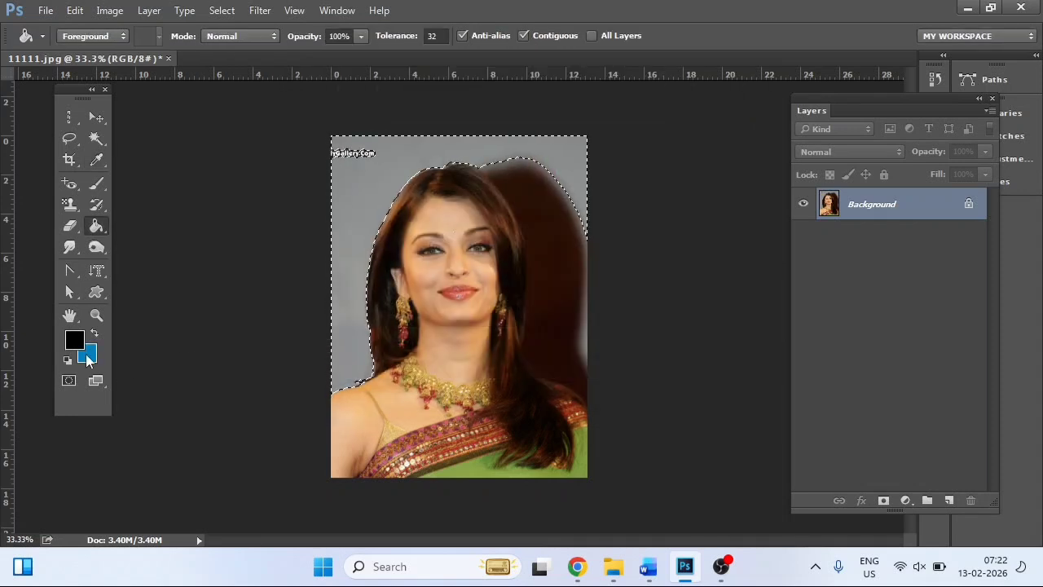
- Fill the selected backdrop with the background colour at 100% opacity in Normal mode, and deselect it
key(shift+BackSpace)
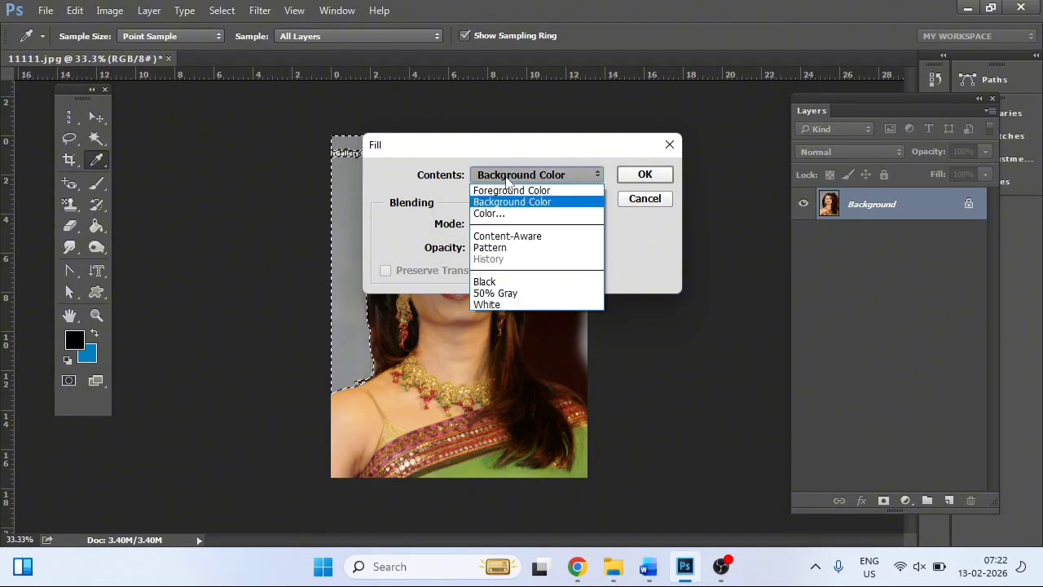
click(512, 191)
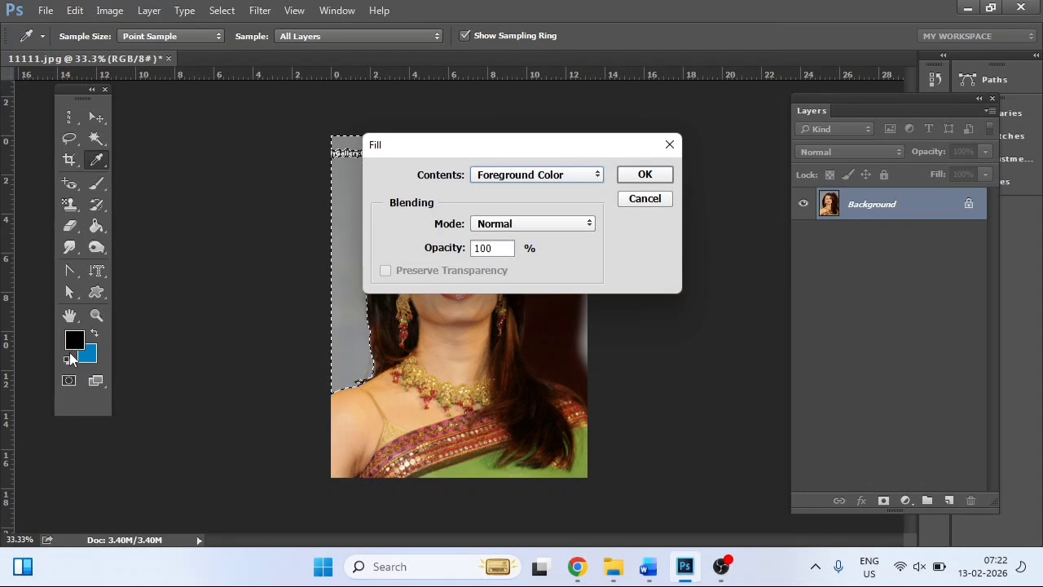
click(511, 179)
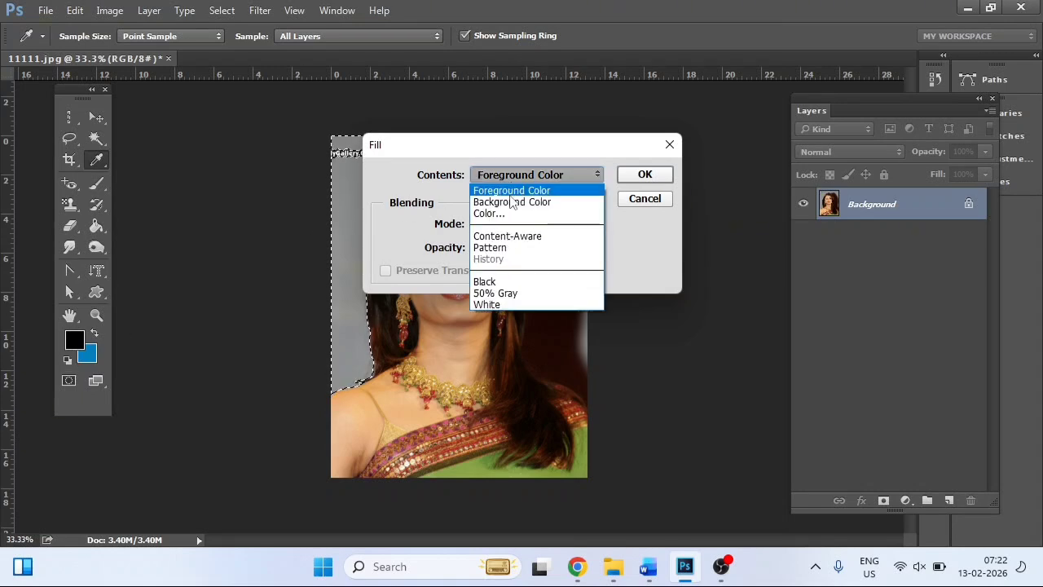
click(513, 201)
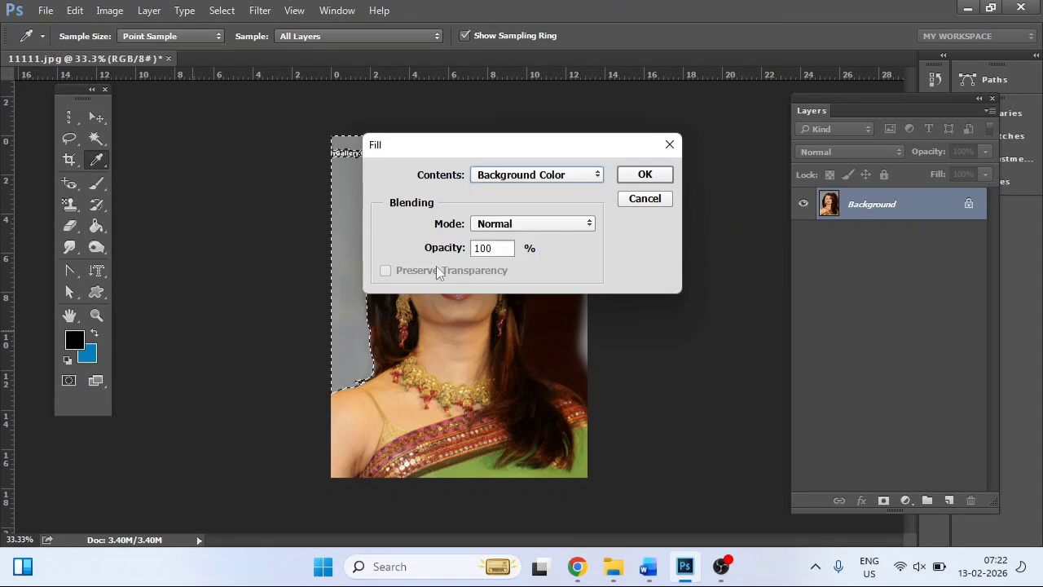
click(644, 175)
key(g)
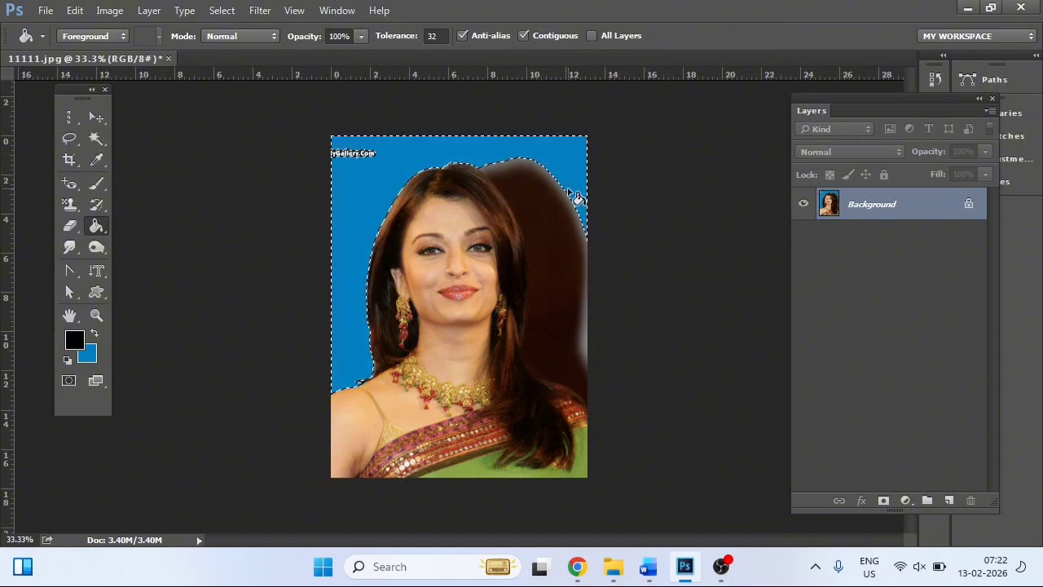
key(ctrl+d)
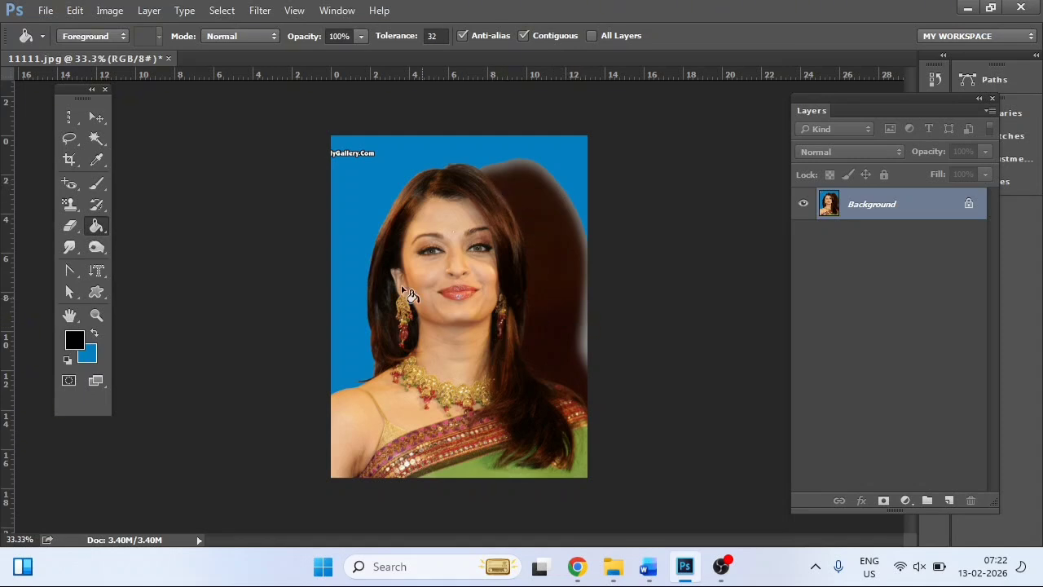
- Outline the dark brown area beside the woman's hair with the Lasso tool, fill it with the background colour, and deselect
click(70, 139)
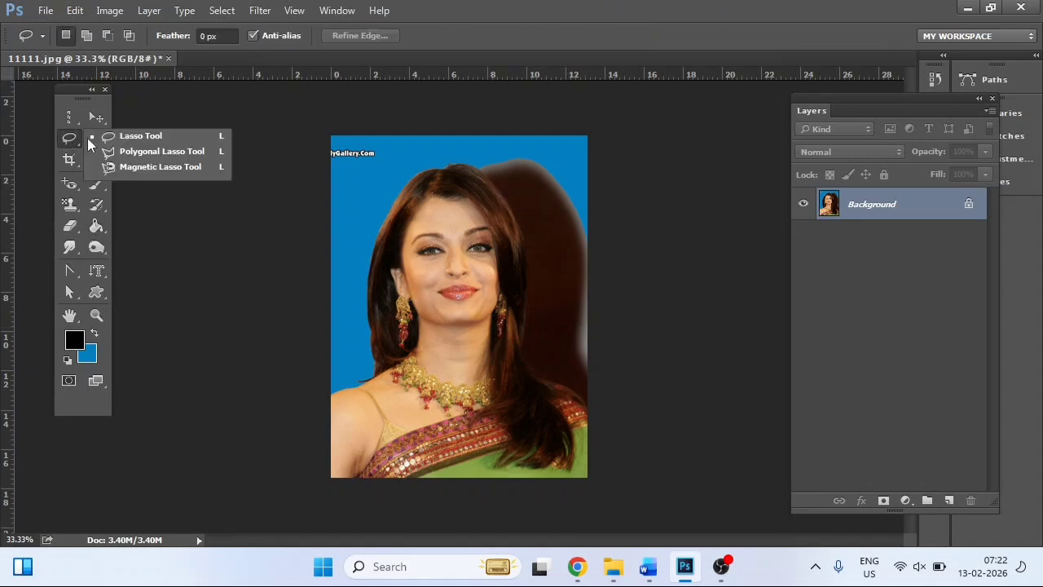
click(122, 138)
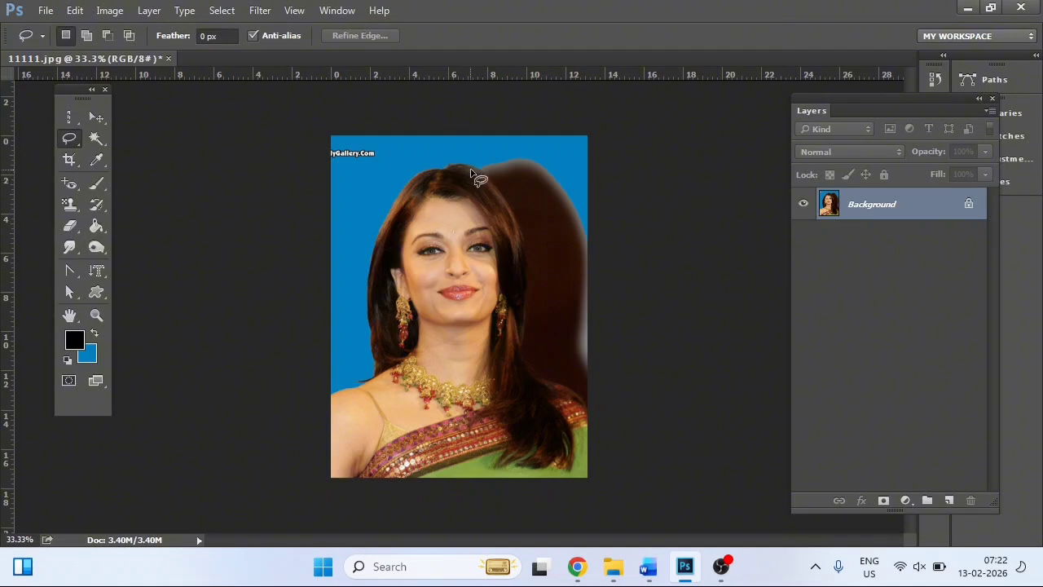
mouse_move(479, 168)
mouse_down()
mouse_move(524, 242)
mouse_move(522, 355)
mouse_move(590, 405)
mouse_move(604, 347)
mouse_move(591, 203)
mouse_move(573, 167)
mouse_move(521, 140)
mouse_move(467, 156)
mouse_move(526, 216)
mouse_up()
key(shift+F5)
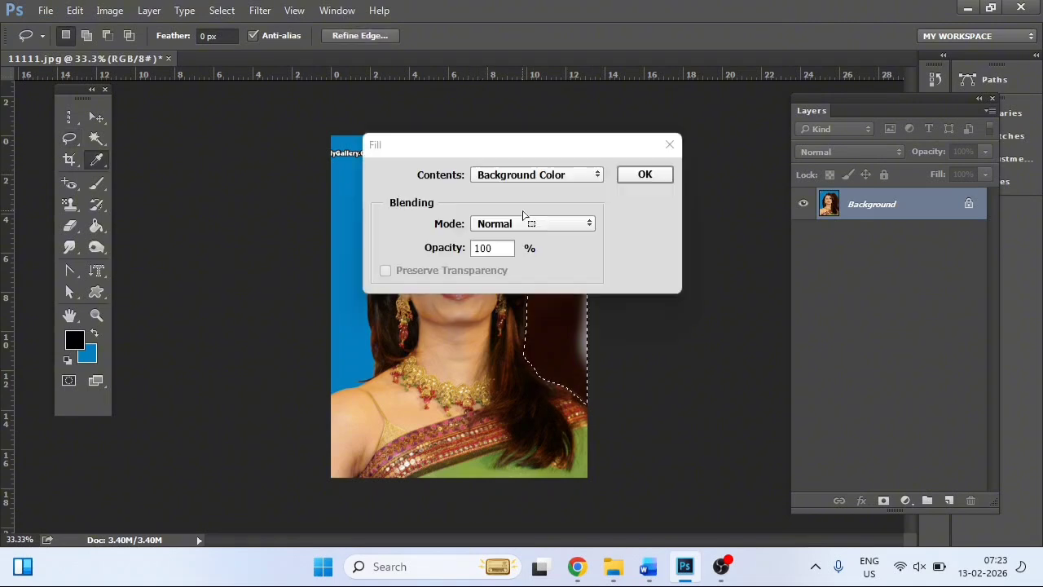
click(643, 174)
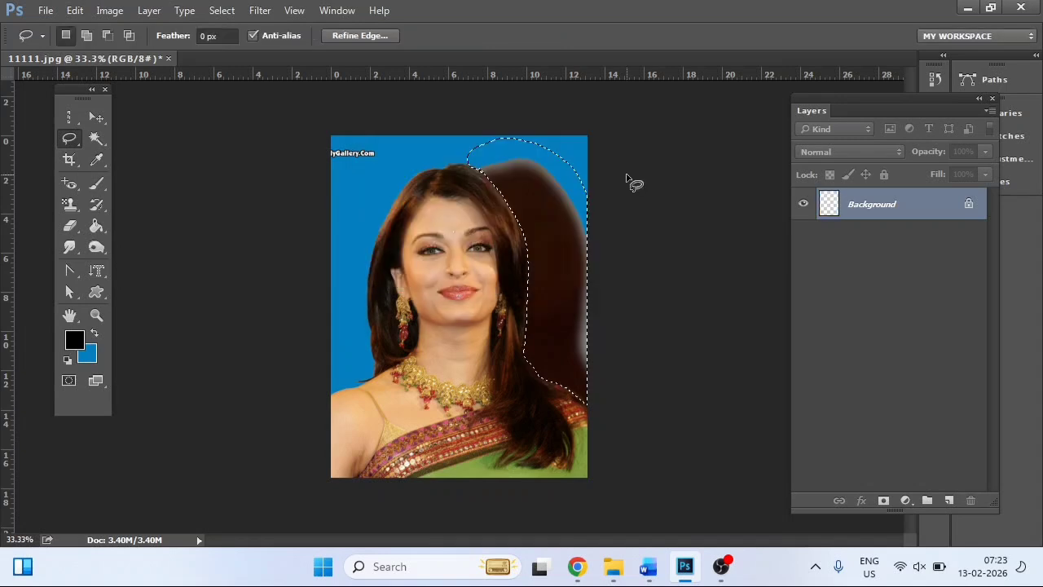
key(ctrl+d)
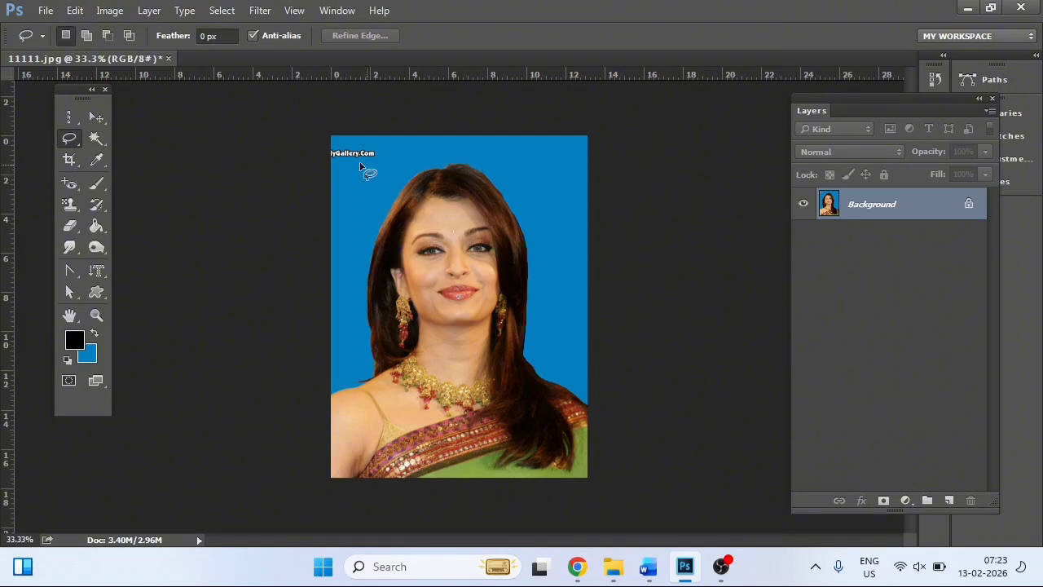
- Lasso the watermark text in the photo's upper corner, cover it with the background colour, and deselect
mouse_move(333, 164)
mouse_down()
mouse_move(364, 172)
mouse_move(383, 150)
mouse_move(330, 146)
mouse_move(319, 153)
mouse_move(344, 174)
mouse_up()
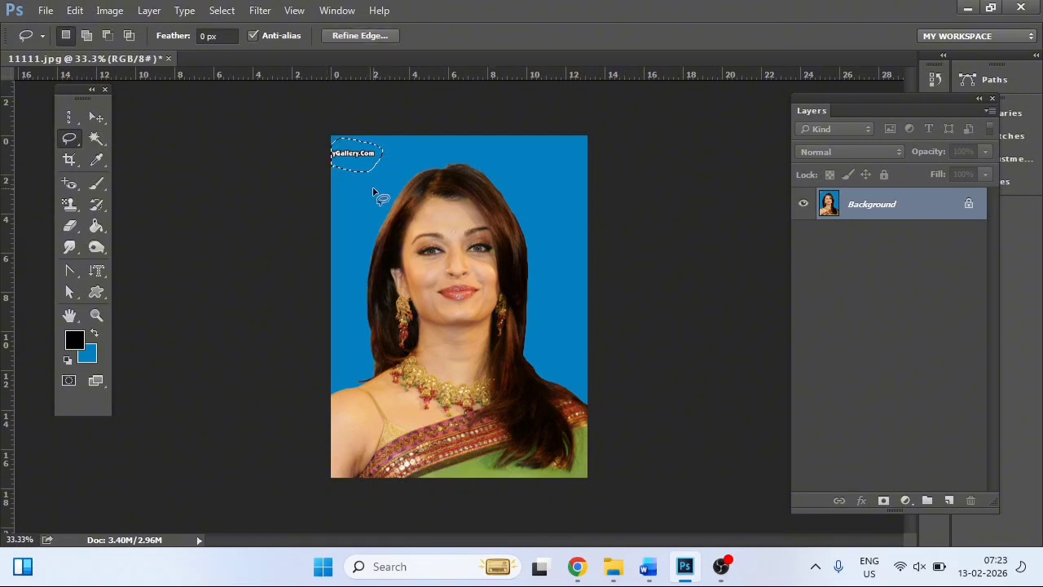
key(shift+F5)
click(643, 174)
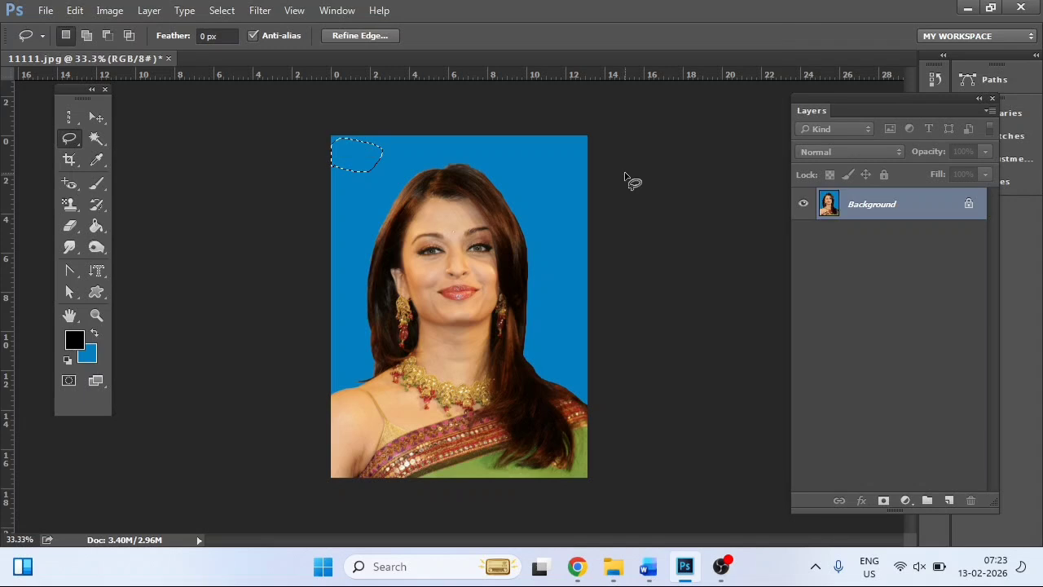
key(ctrl+d)
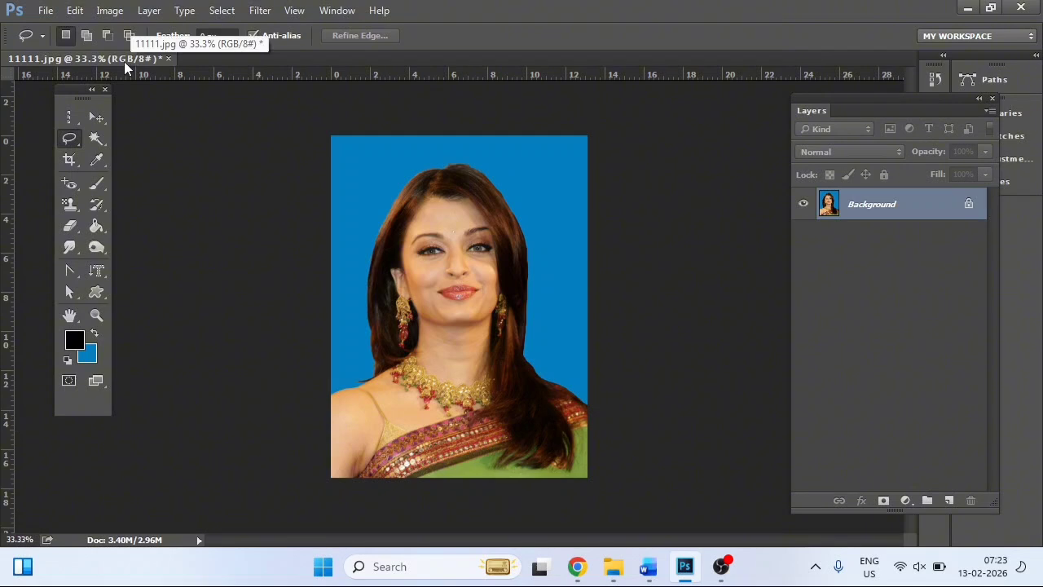
- Float the 11111.jpg document in its own window and enlarge that window slightly
drag(123, 64, 279, 75)
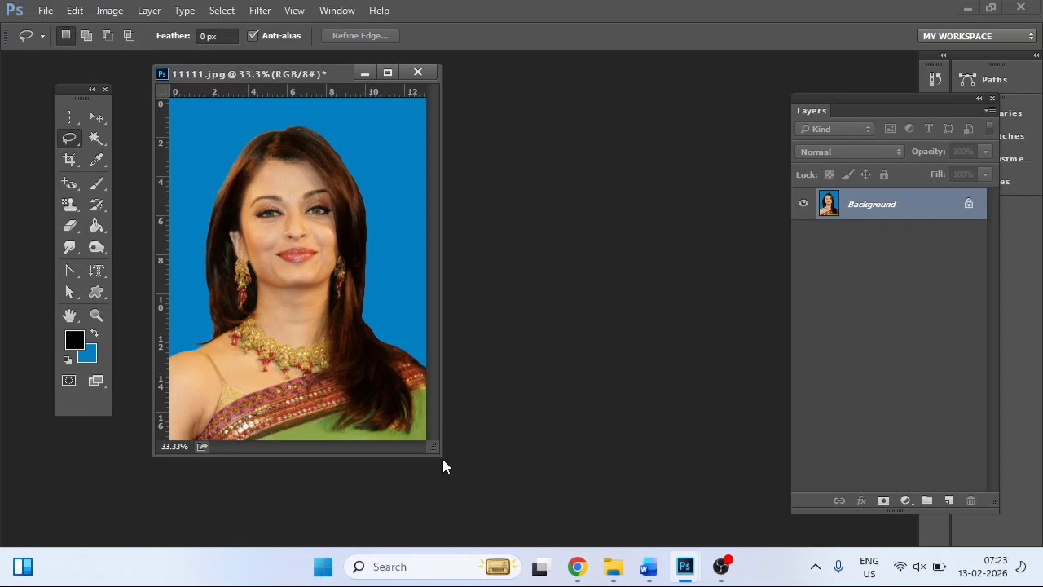
drag(437, 456, 463, 476)
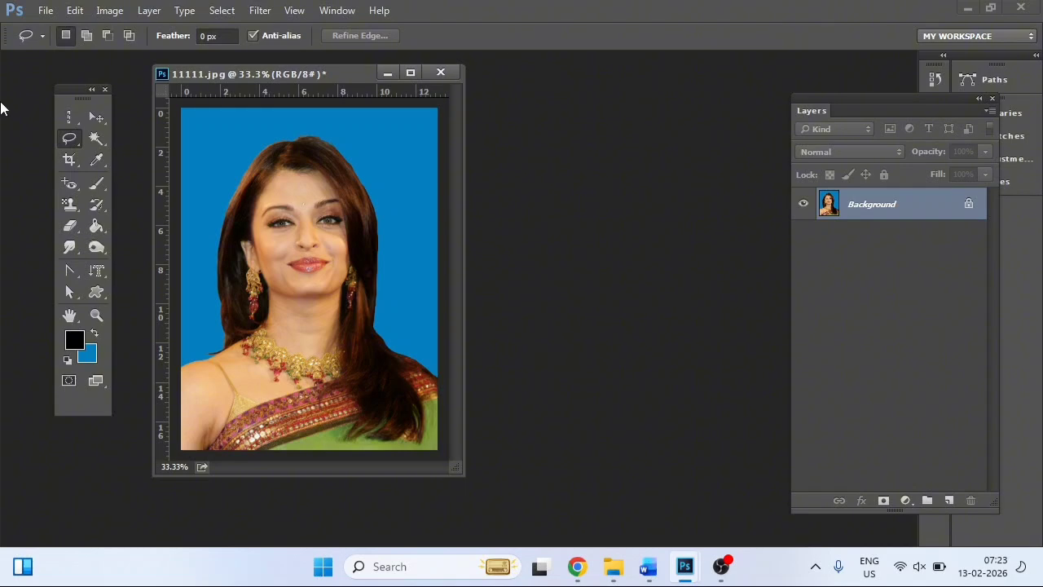
- Save the edited photo to the Desktop under the name 777 as a JPEG with quality 9 (High) and Baseline ("Standard") format
click(46, 12)
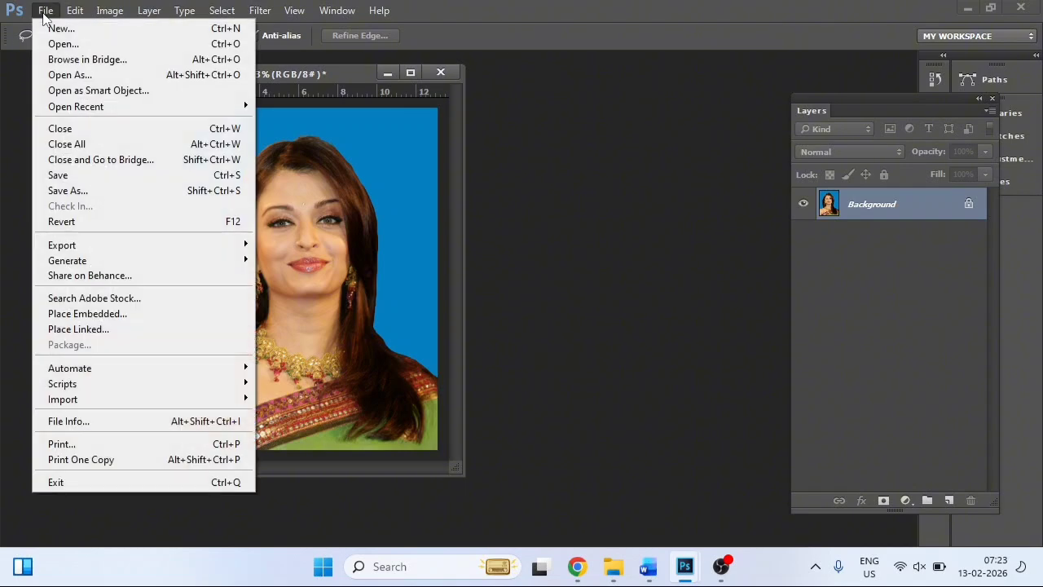
click(66, 191)
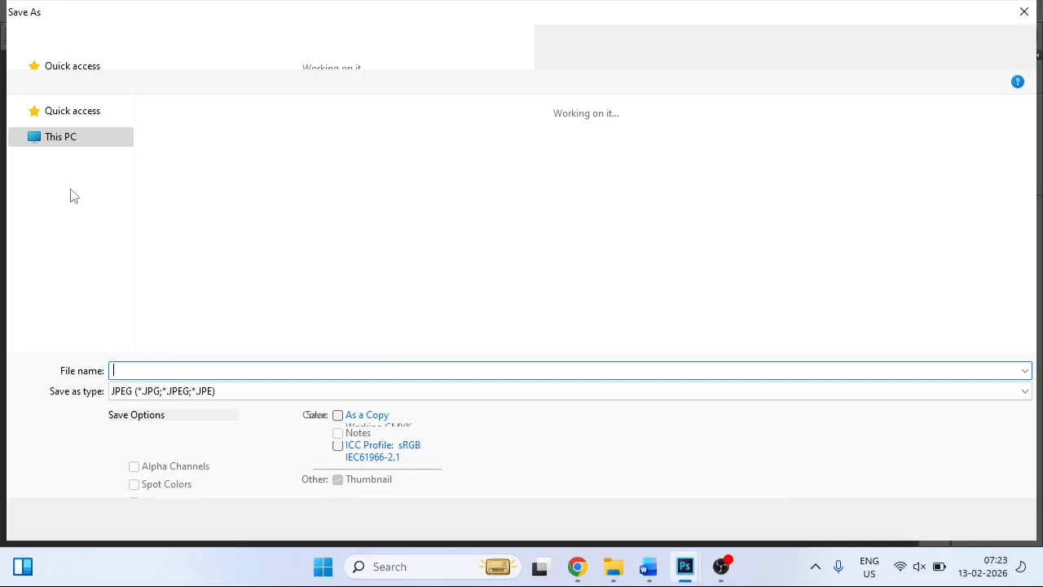
click(75, 204)
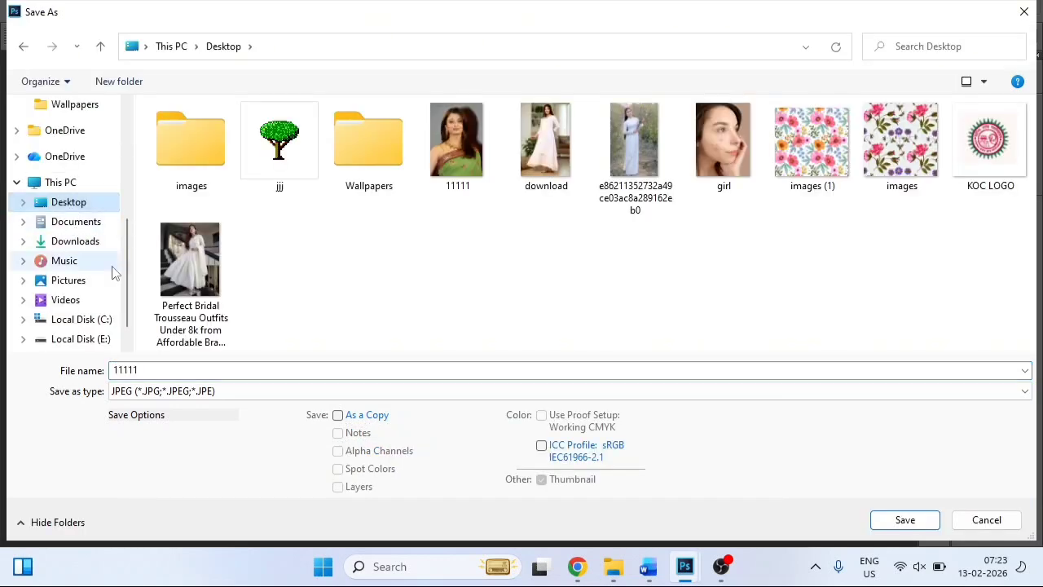
click(145, 369)
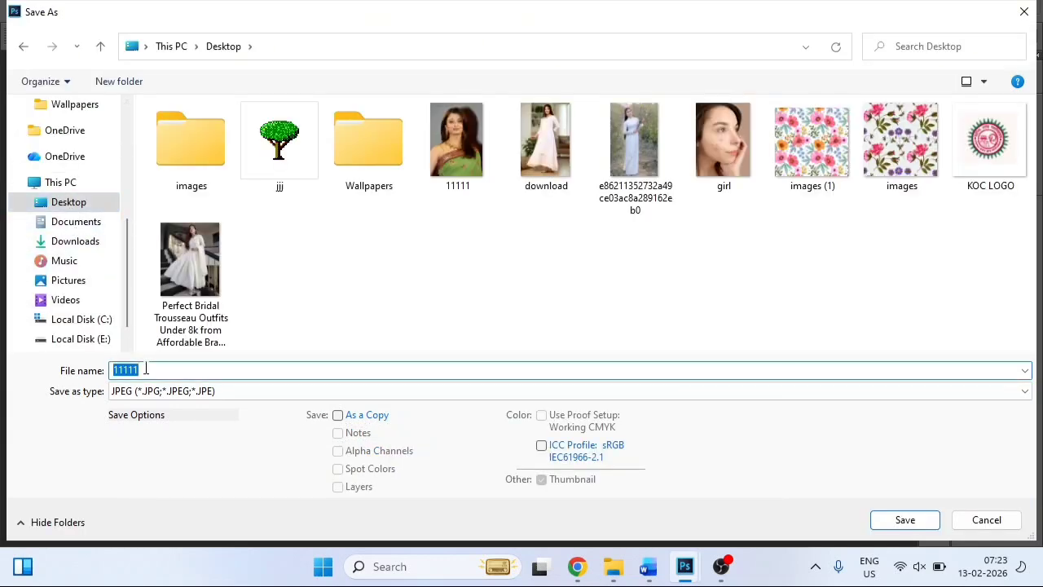
text(777)
click(126, 393)
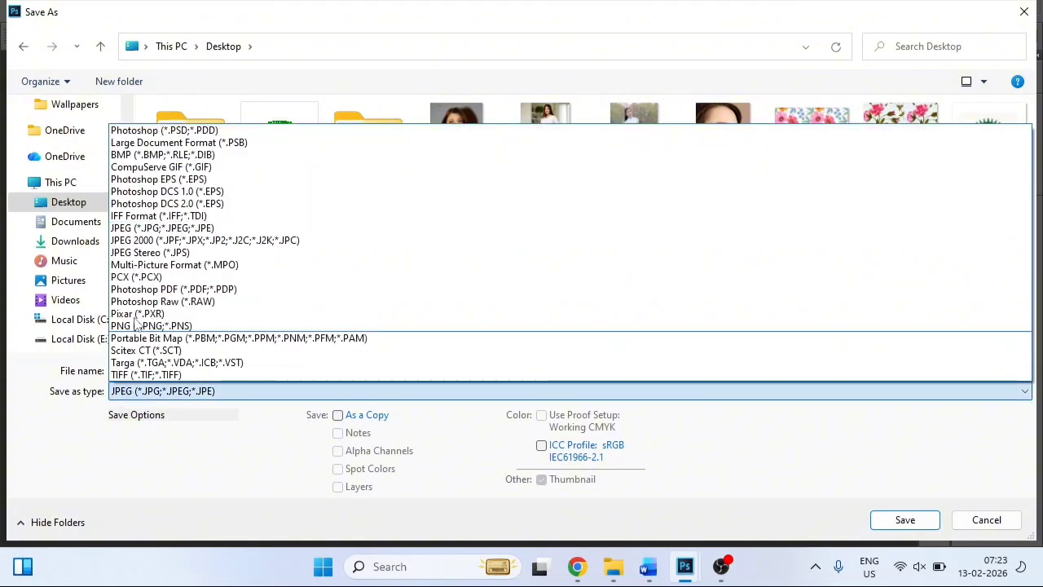
click(150, 130)
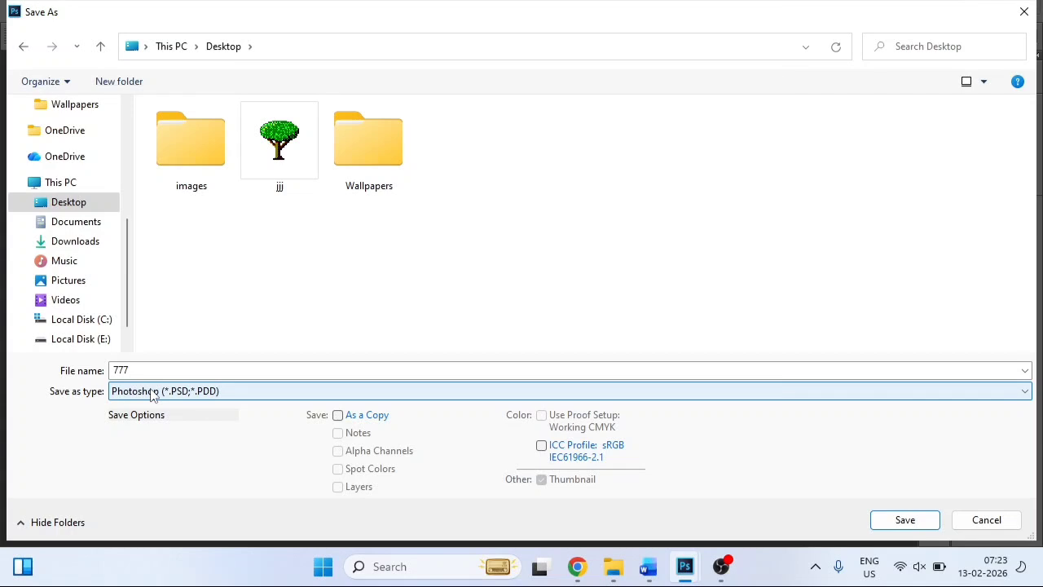
click(150, 392)
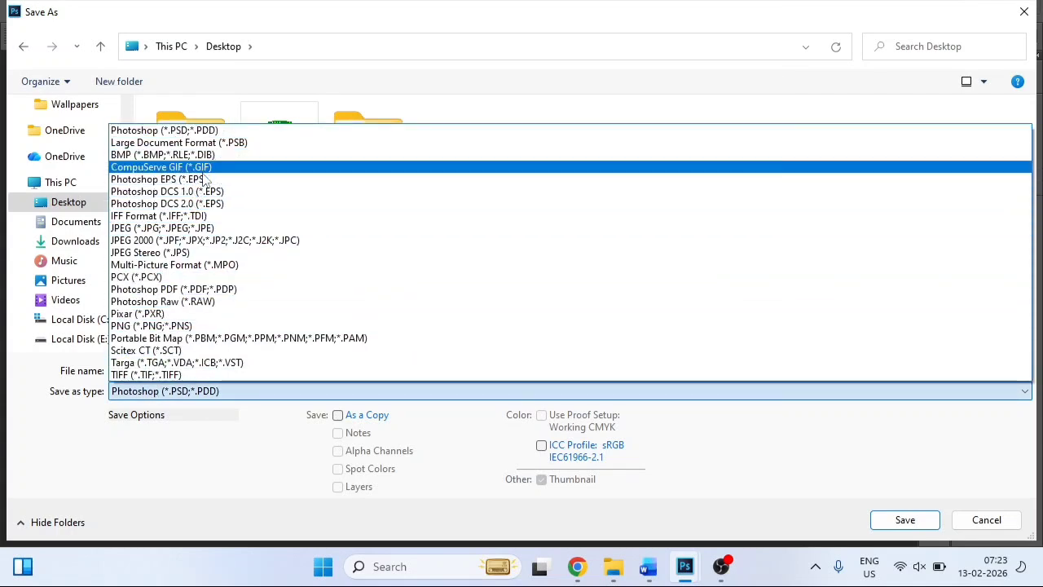
click(198, 232)
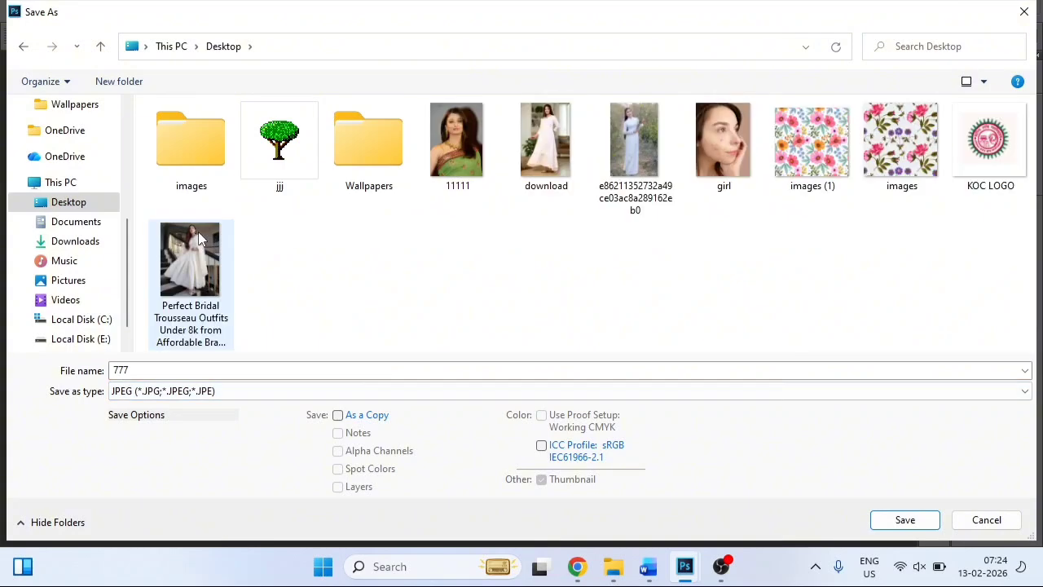
click(903, 521)
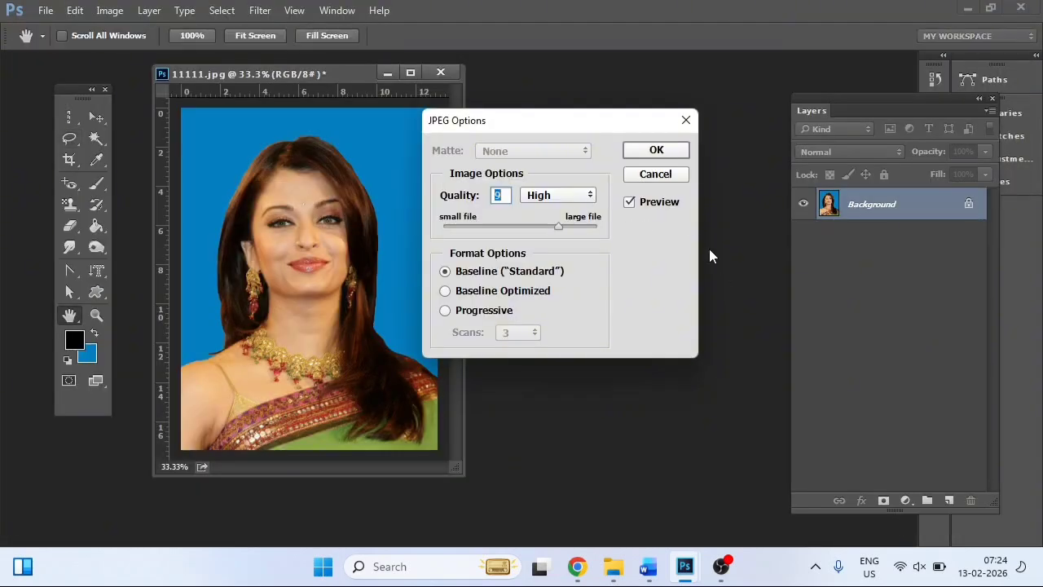
click(648, 151)
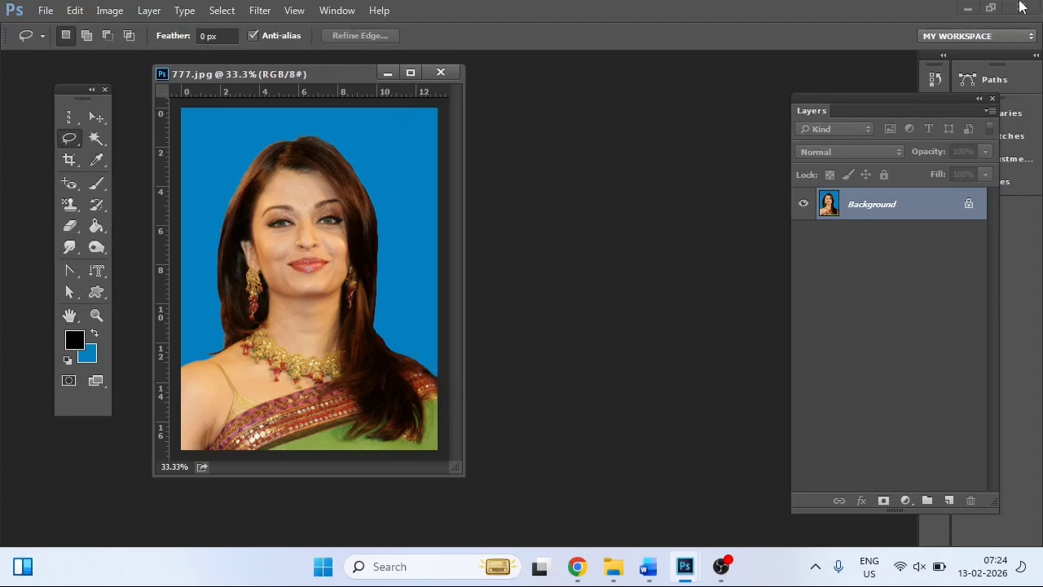
- Switch to the Windows desktop, examine the properties of the saved 777 image, and return to Photoshop
click(1022, 7)
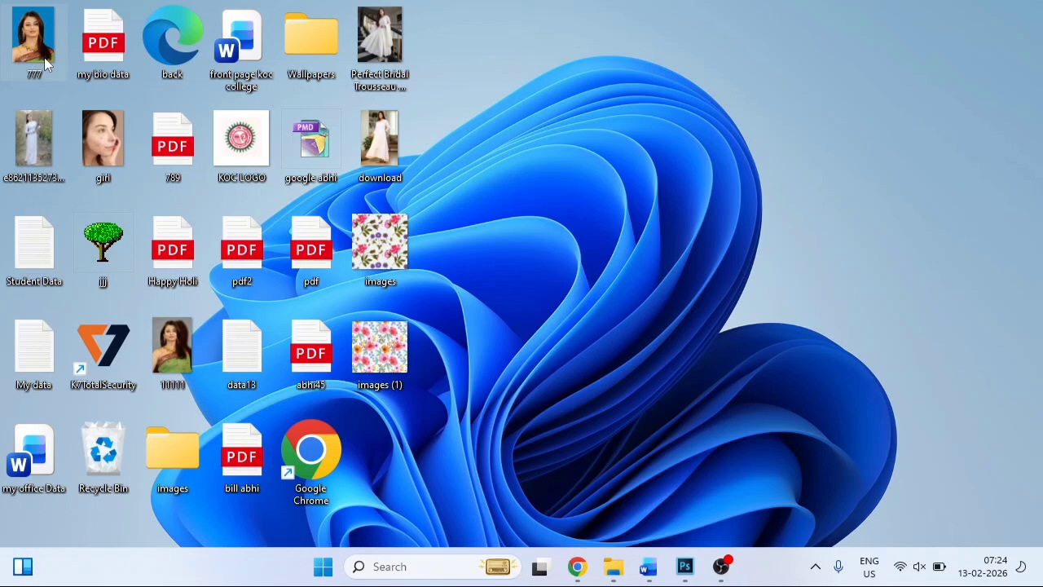
double_click(45, 59)
right_click(46, 60)
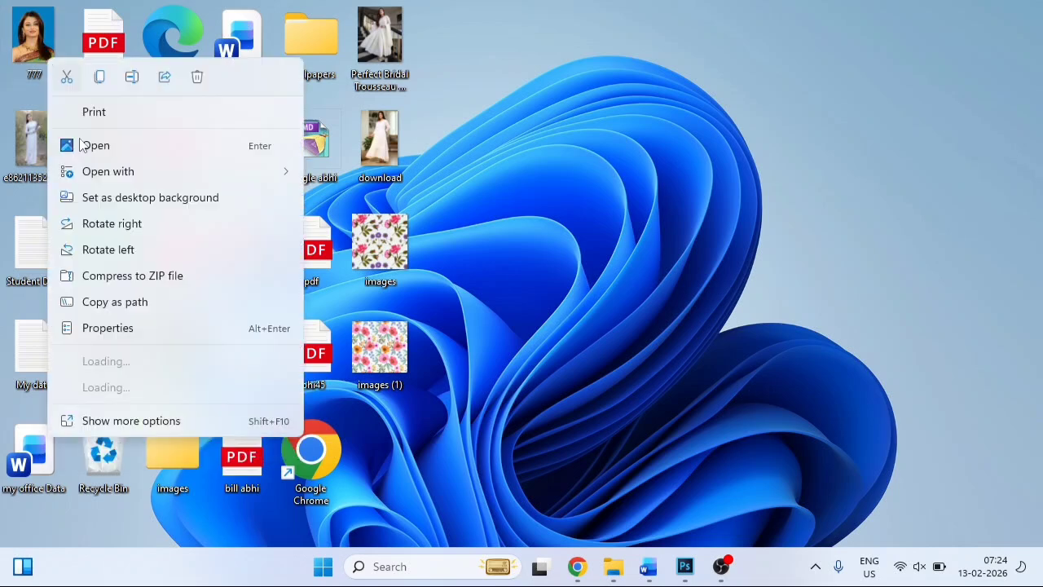
click(109, 330)
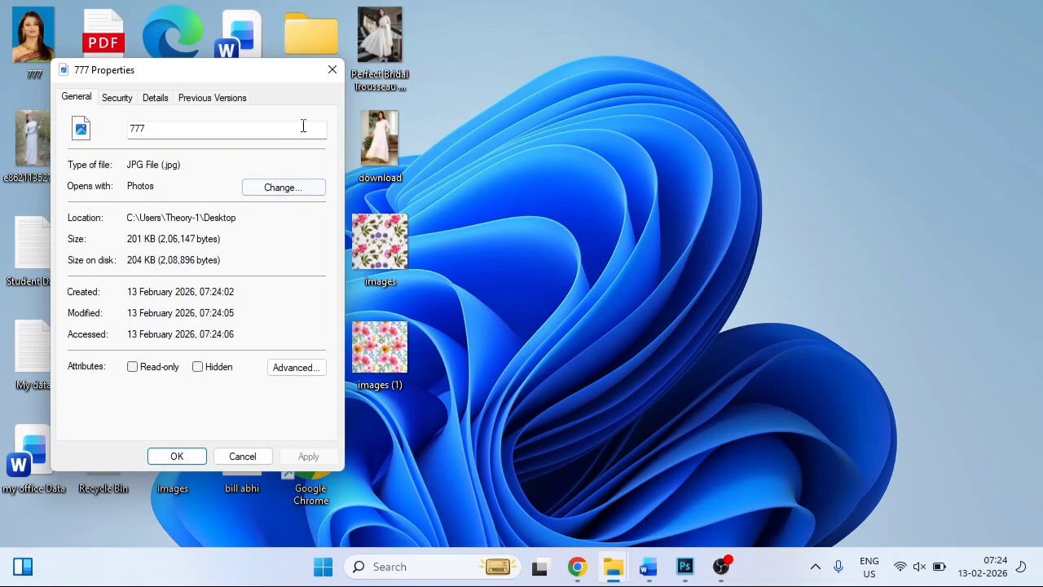
click(331, 70)
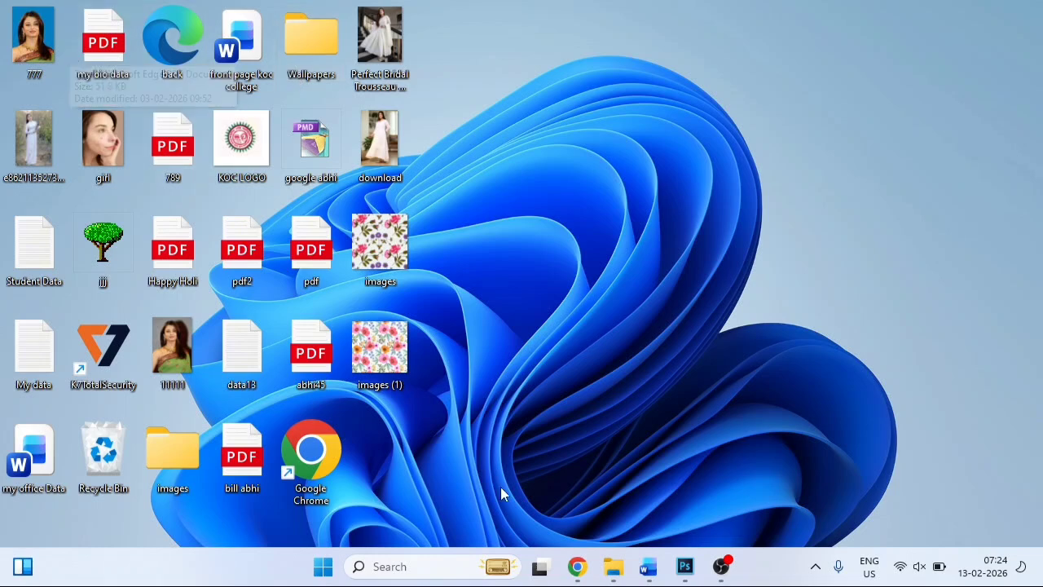
click(676, 568)
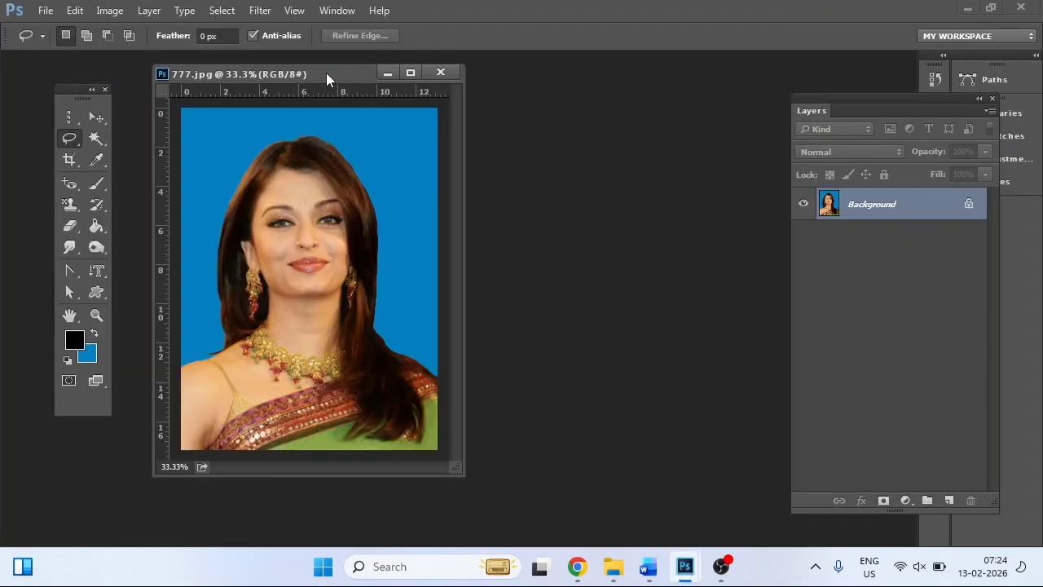
- Reposition the 777.jpg document window and open the image in Save for Web (Legacy)
drag(329, 79, 378, 89)
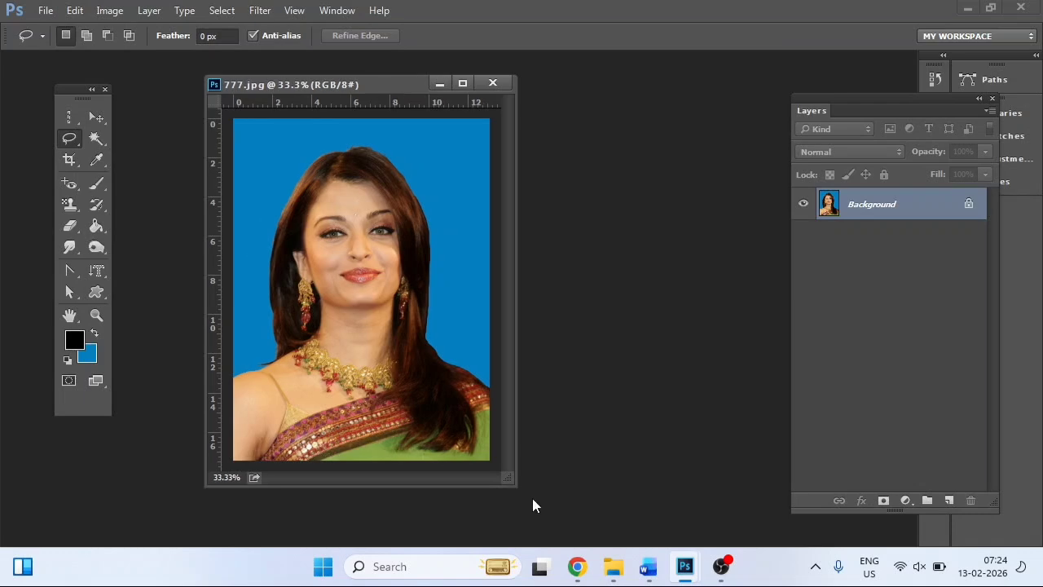
click(45, 11)
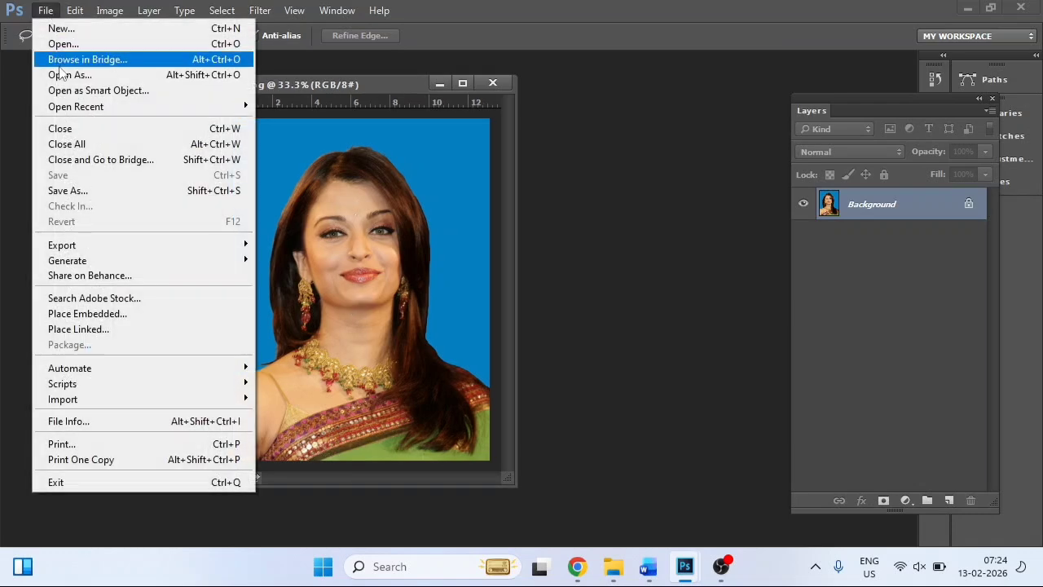
mouse_move(86, 246)
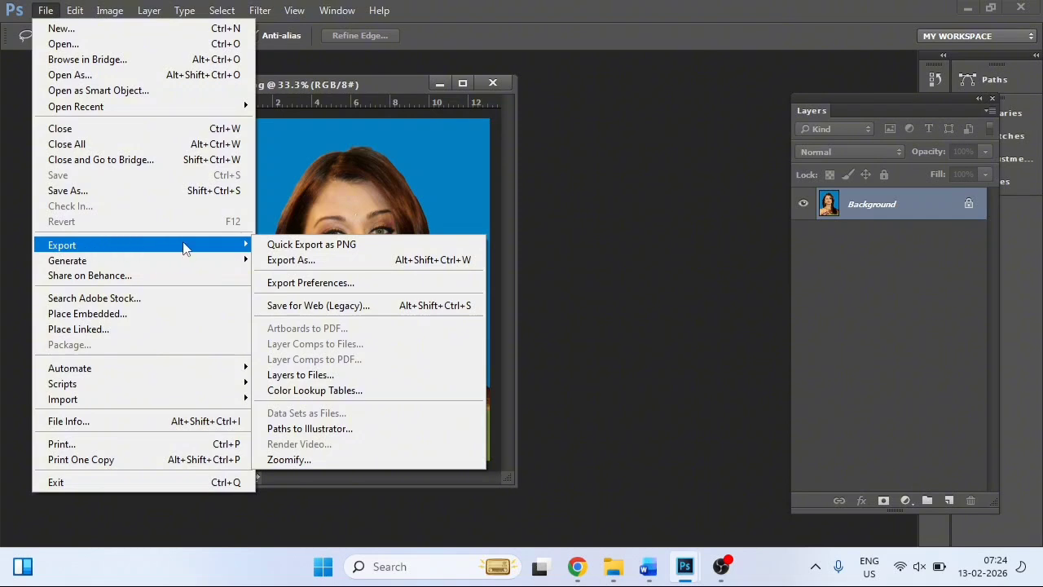
click(310, 315)
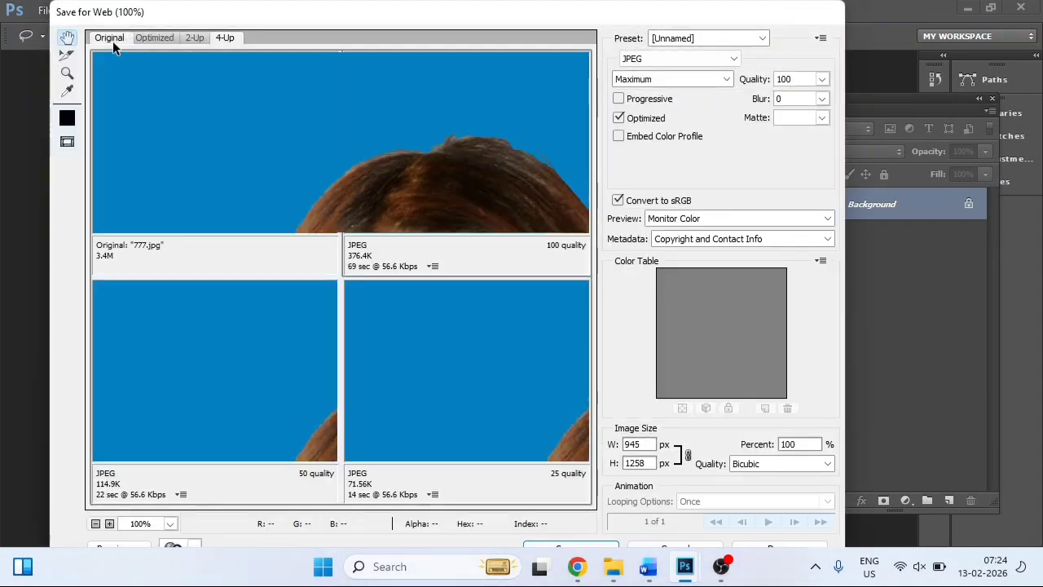
- Compare the Original, Optimized, 2-Up and 4-Up previews, and select the 100-quality JPEG version in the 4-Up view
click(110, 39)
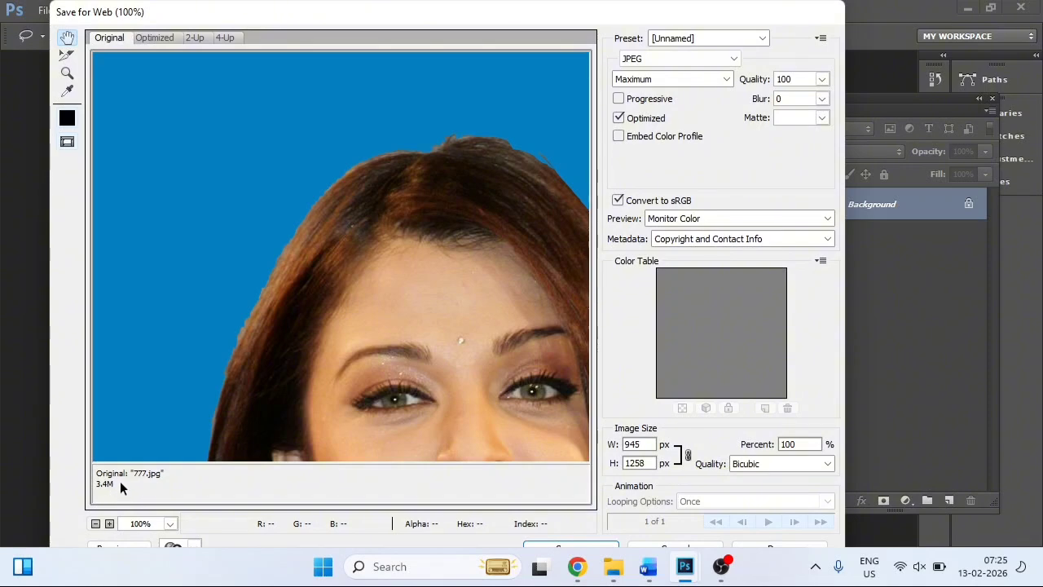
click(155, 38)
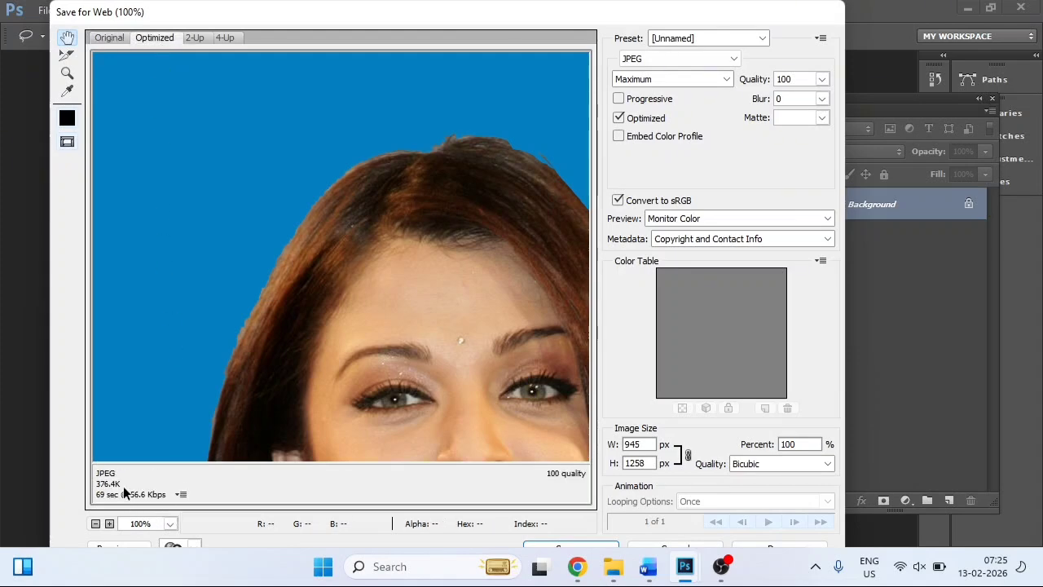
click(192, 38)
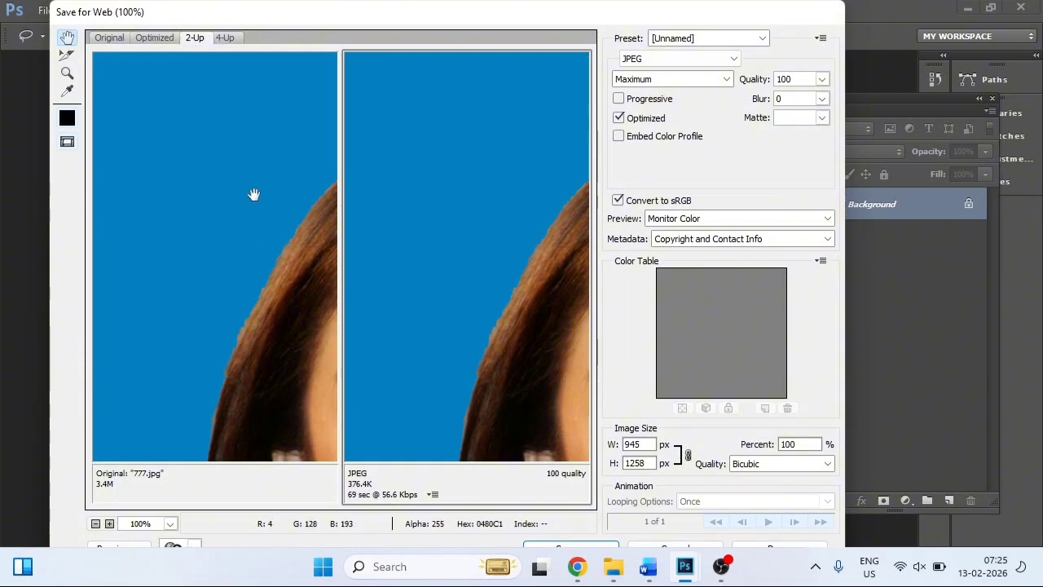
click(225, 38)
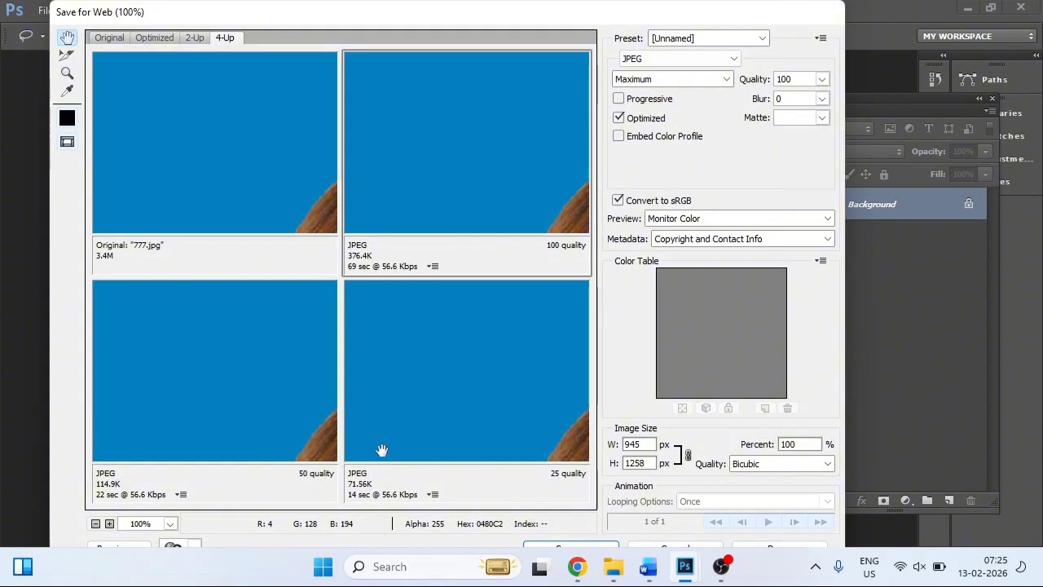
click(379, 395)
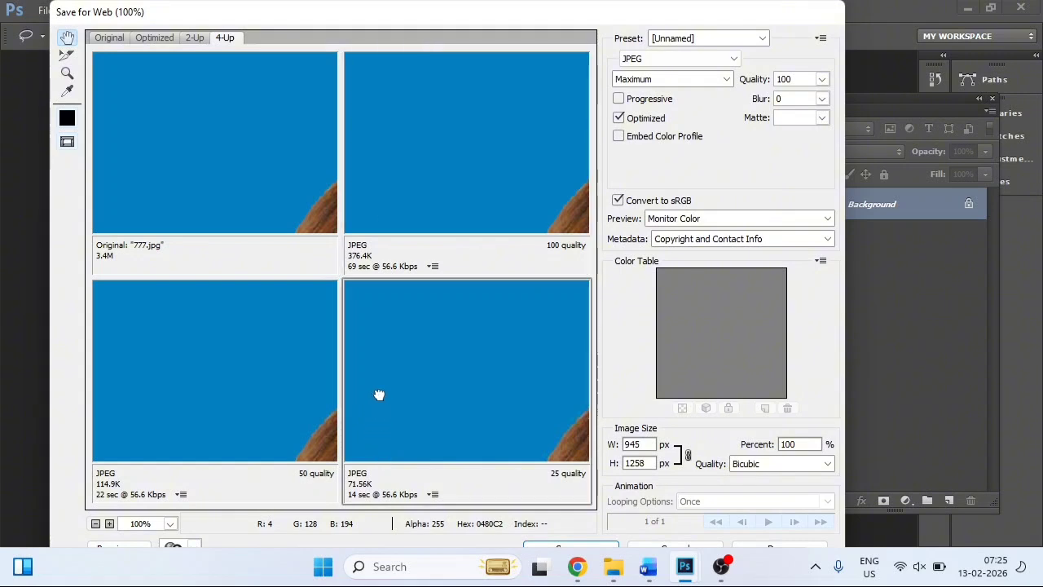
click(408, 188)
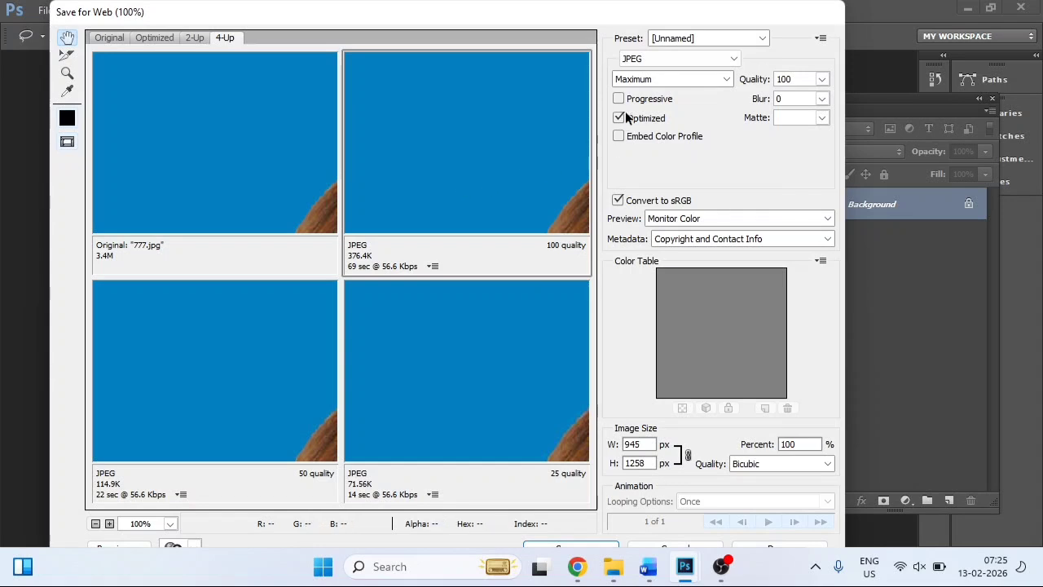
- Try the PNG-8 format for the selected preview and switch it back to JPEG
click(632, 58)
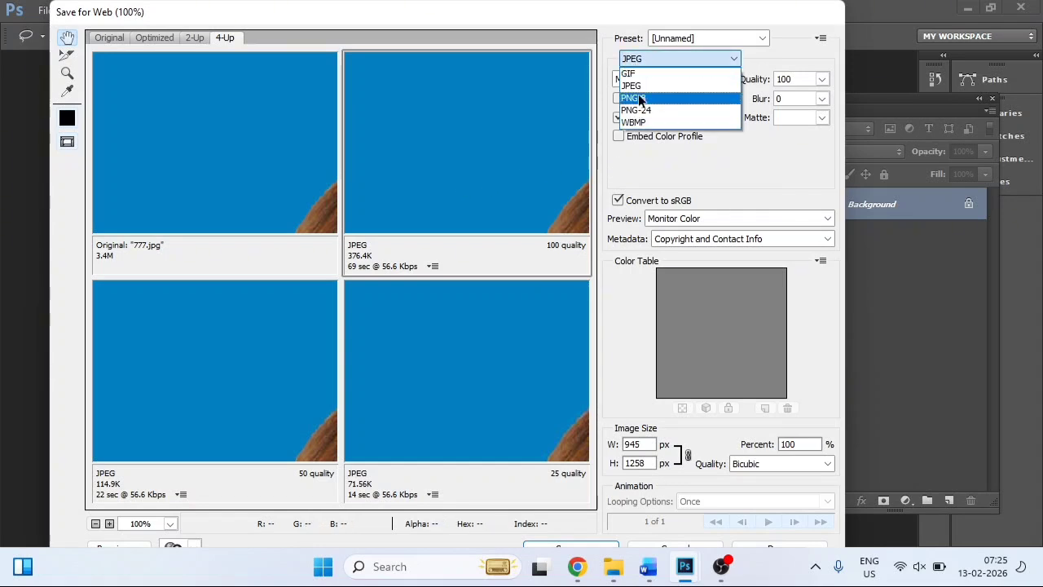
click(635, 97)
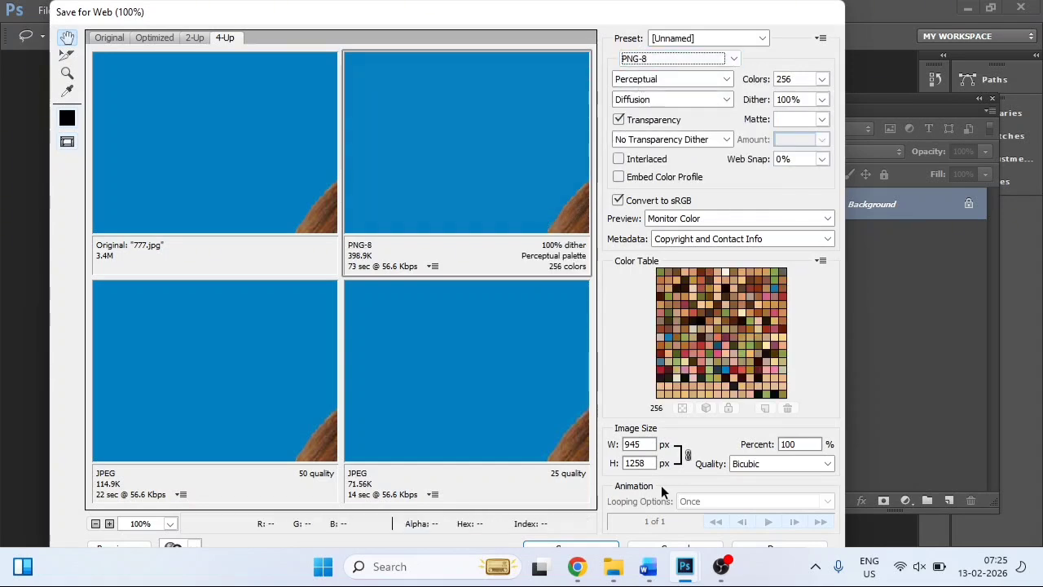
click(644, 60)
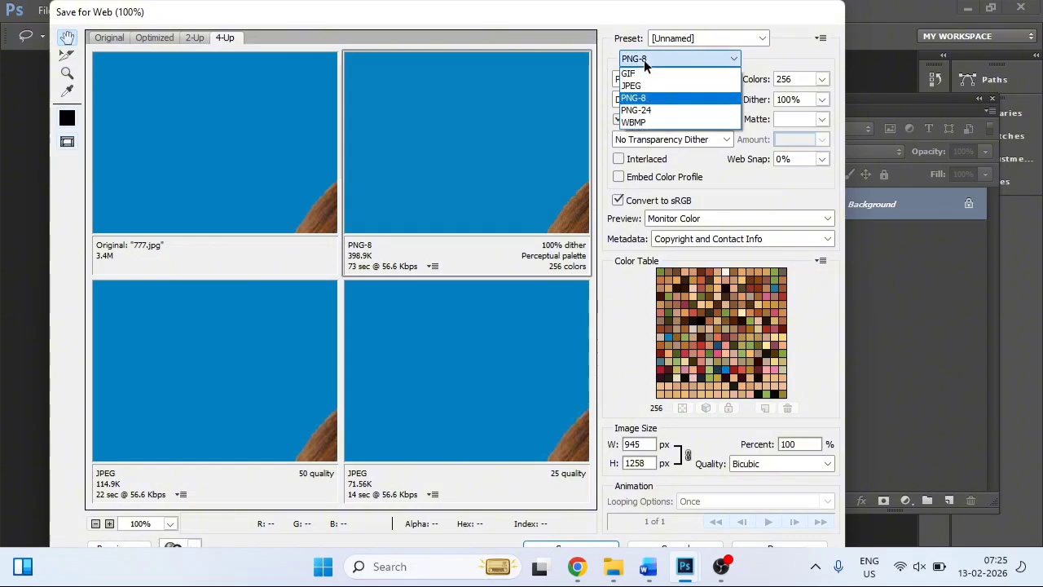
click(643, 82)
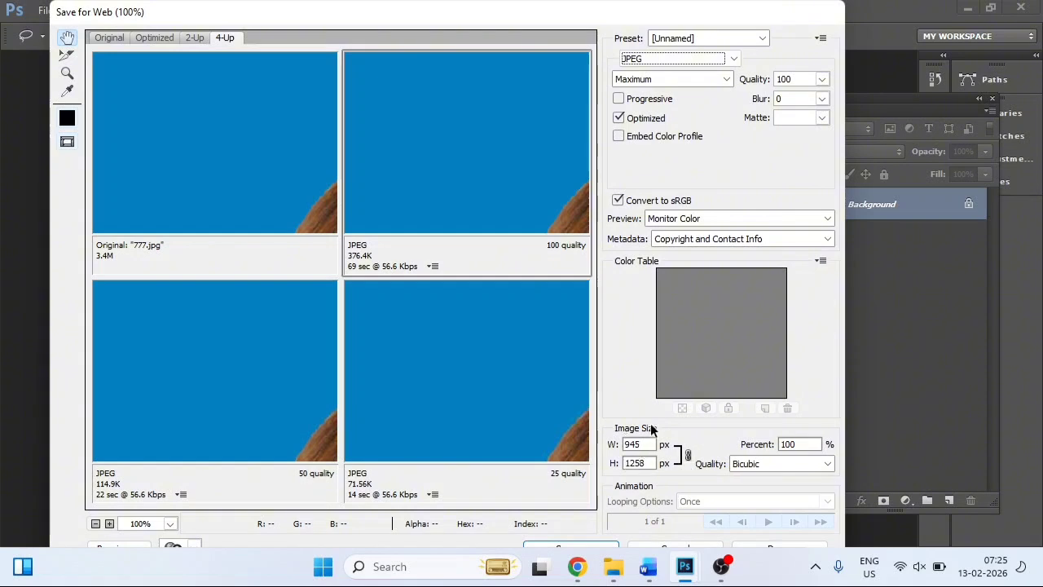
- Unlink the export image's proportions and set its size to 132 px wide by 170 px high
click(687, 455)
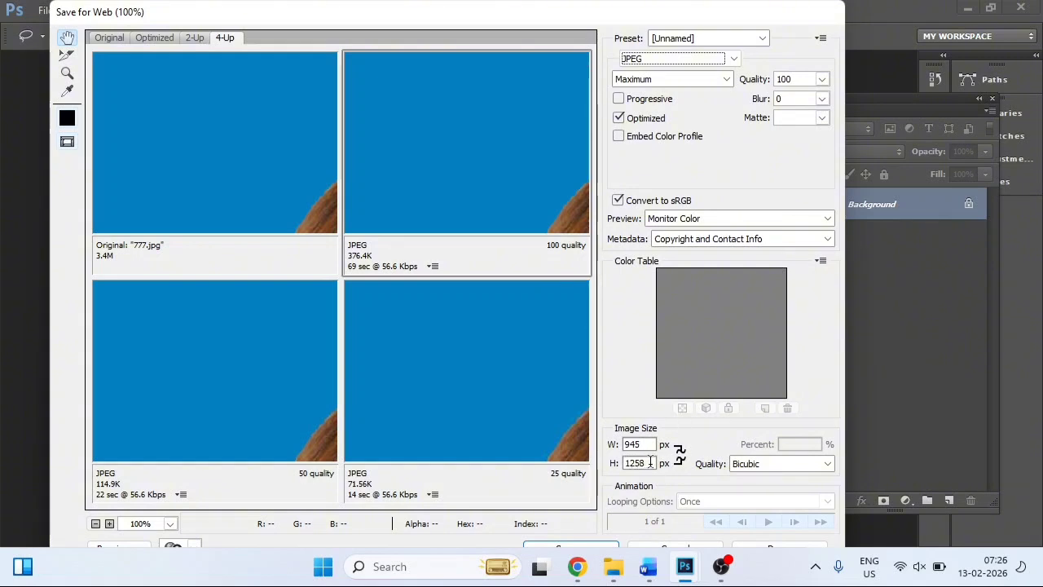
click(623, 443)
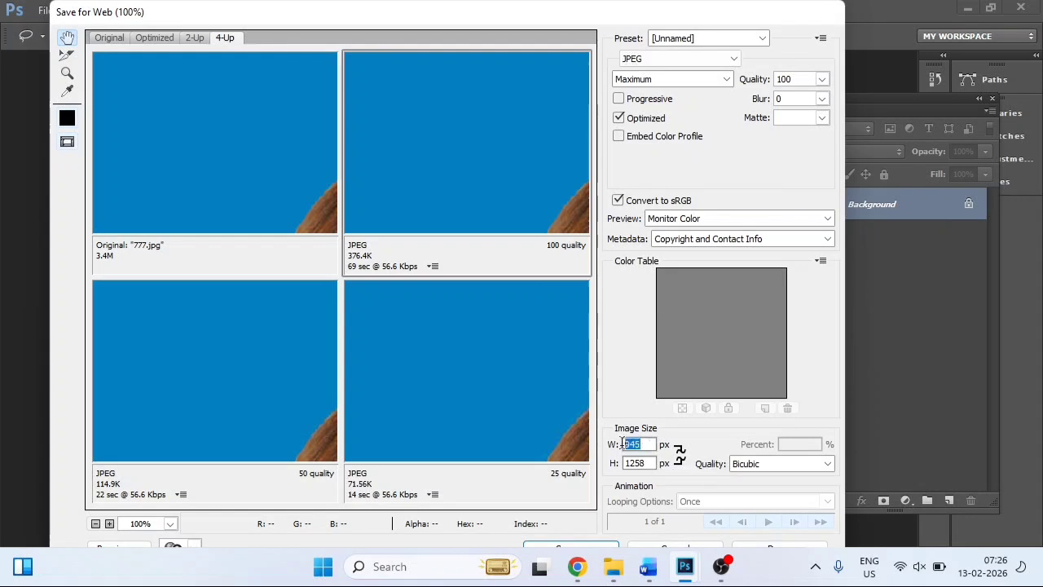
text(132)
click(649, 463)
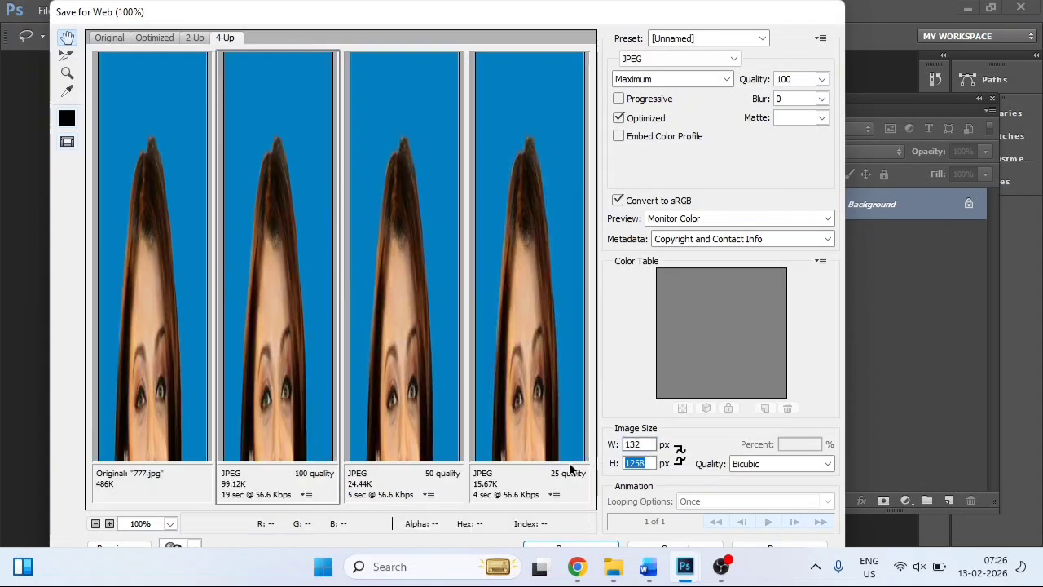
text(170)
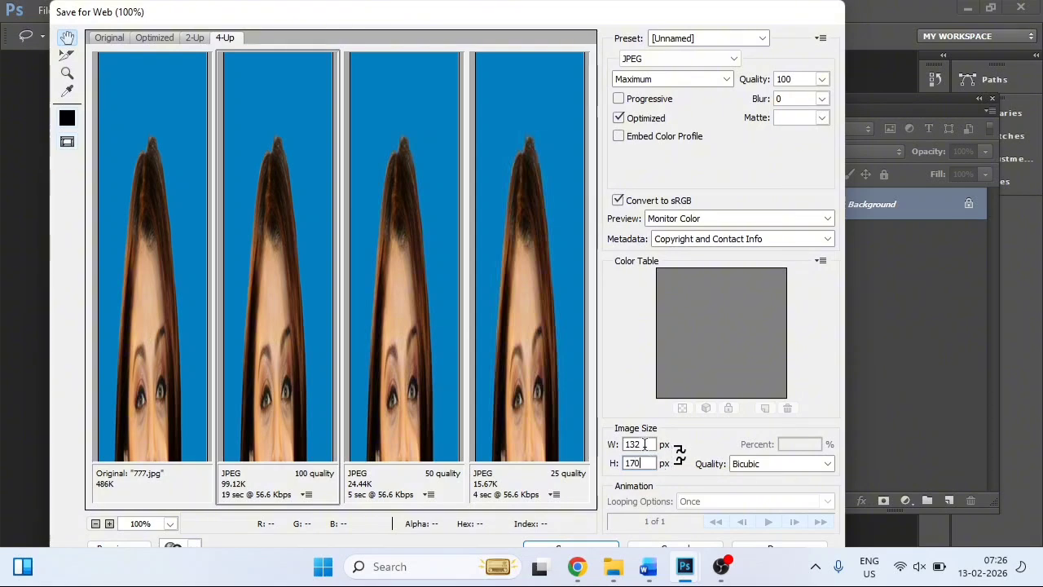
click(643, 444)
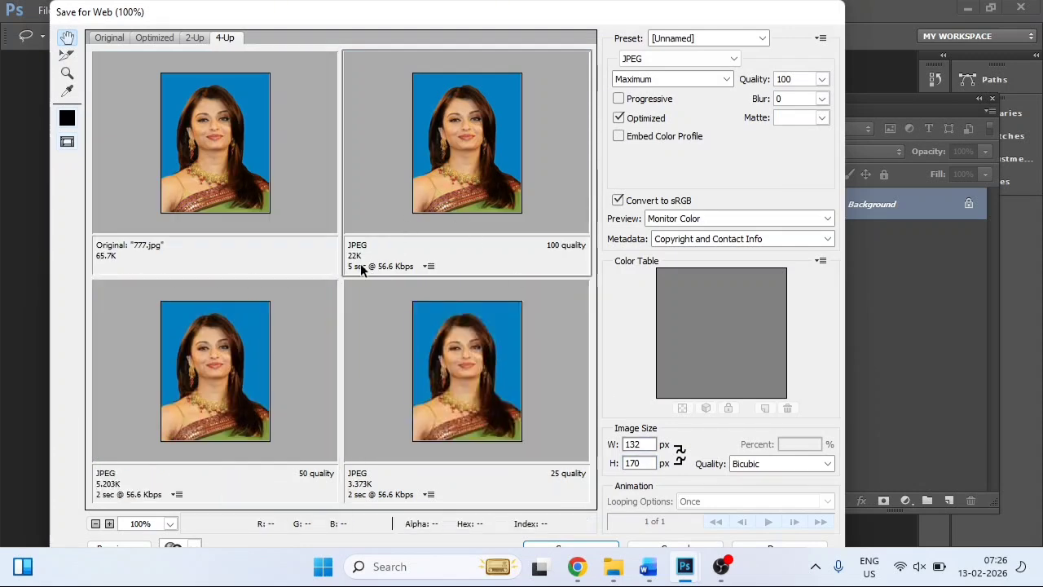
- Try a JPEG quality of 40 for the selected preview and return it to 100
click(822, 79)
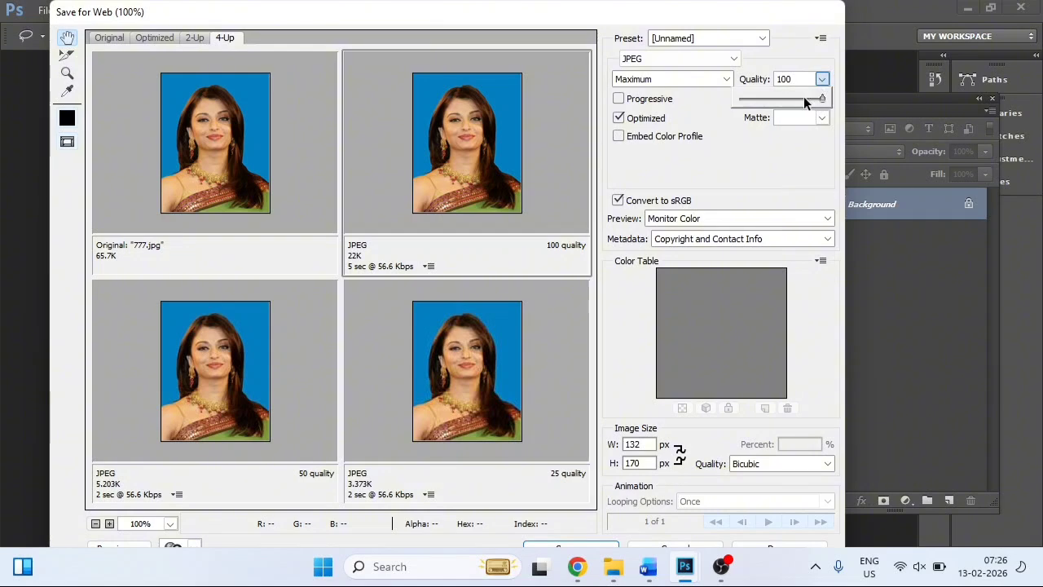
click(466, 192)
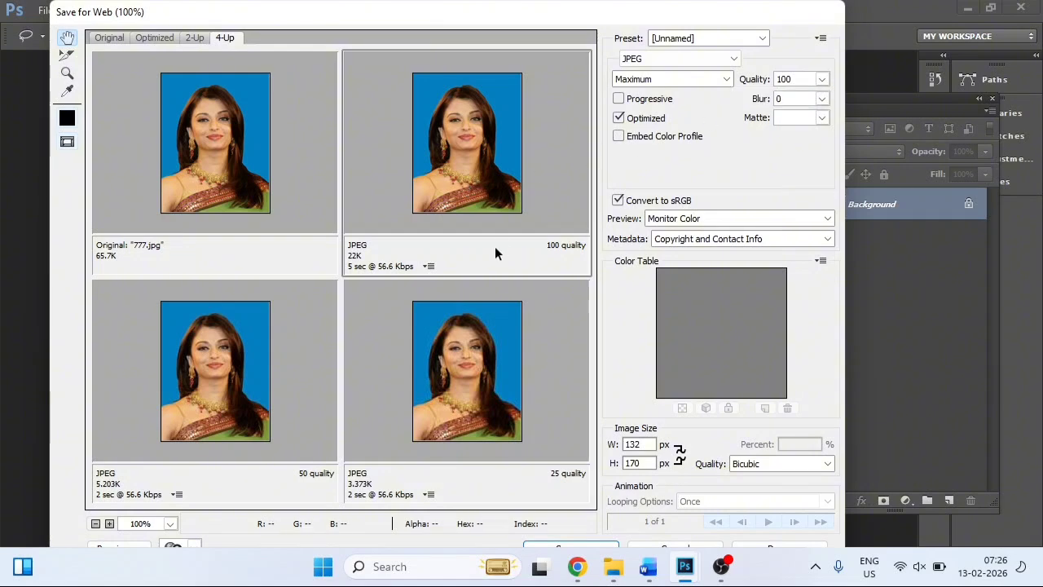
click(822, 79)
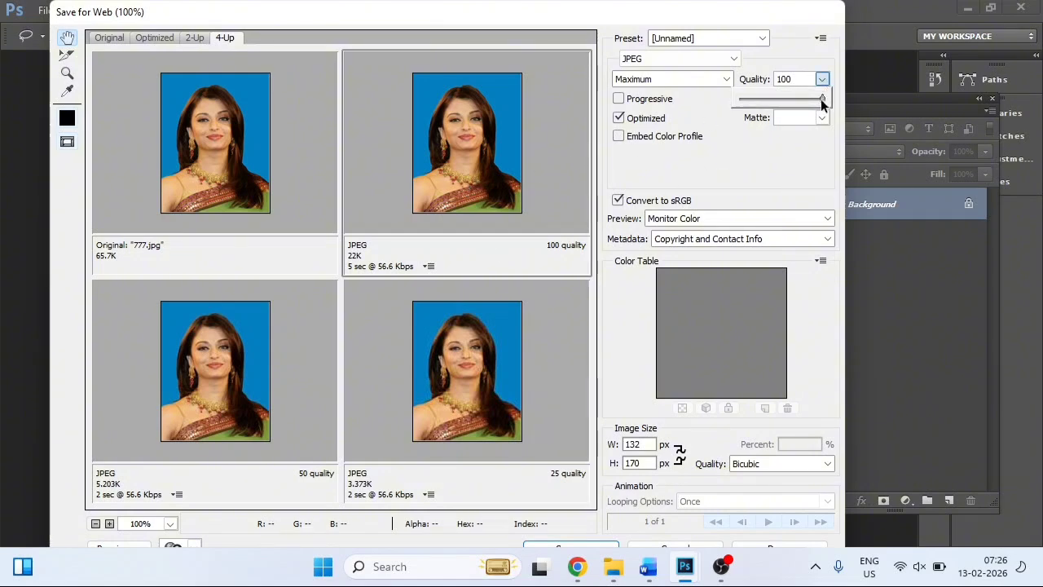
drag(822, 99, 773, 101)
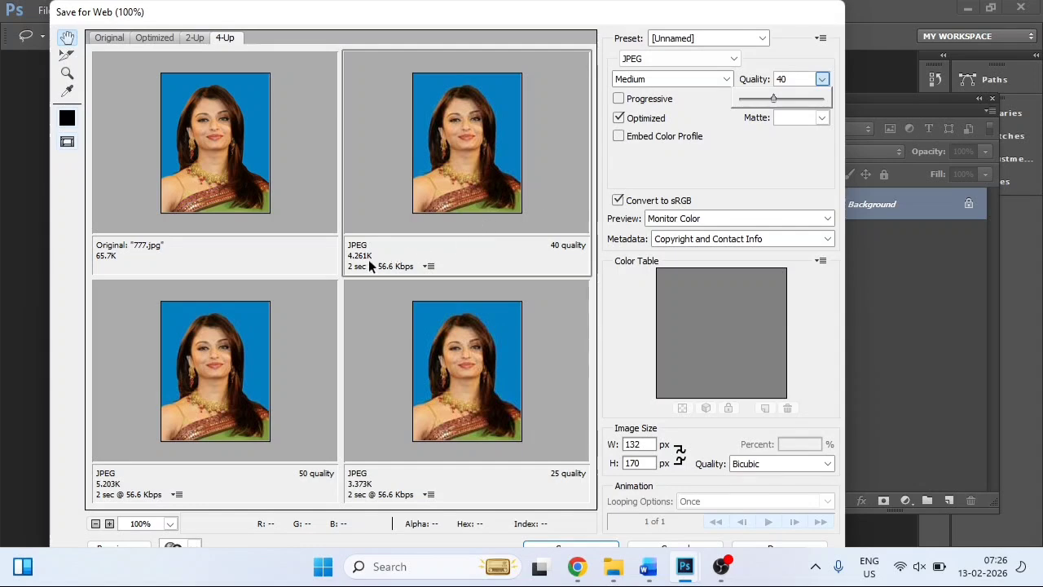
click(394, 206)
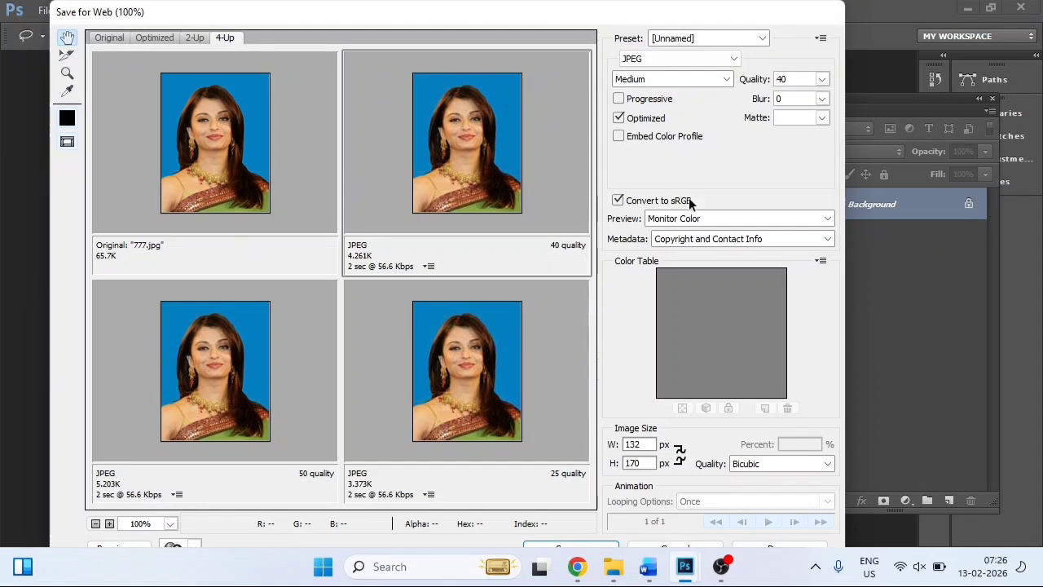
click(821, 81)
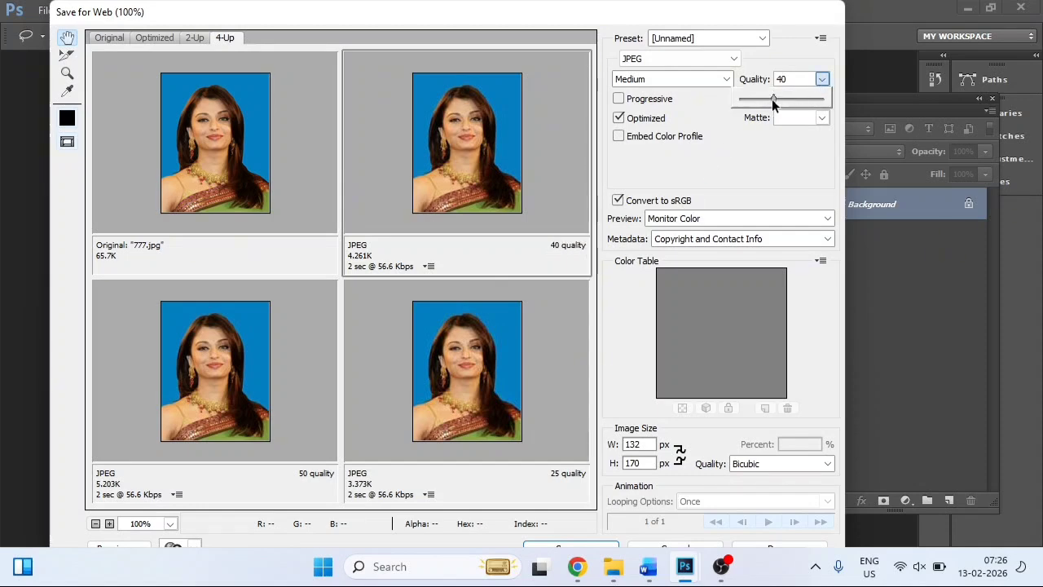
drag(833, 103, 833, 104)
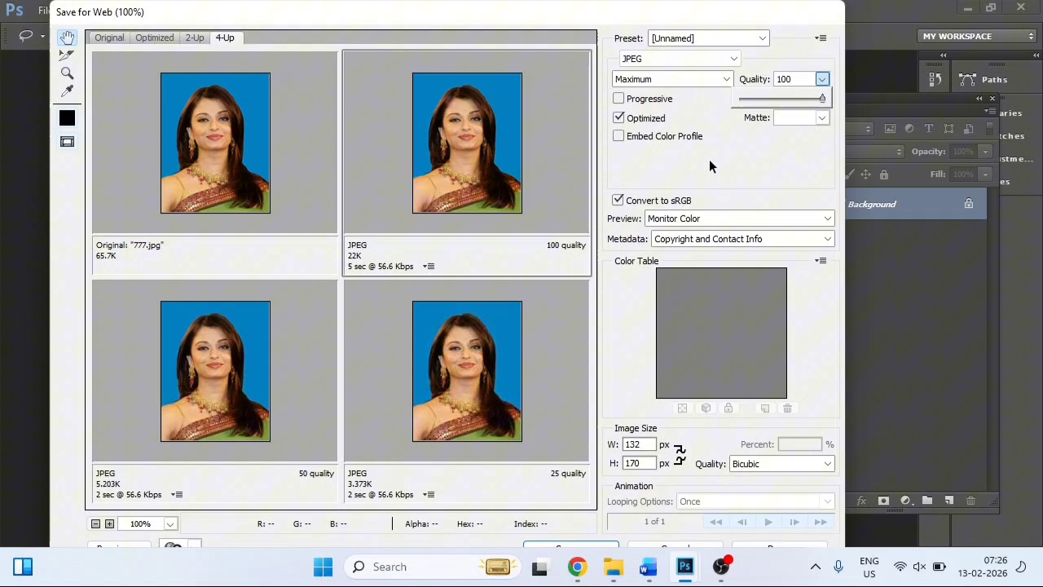
click(411, 245)
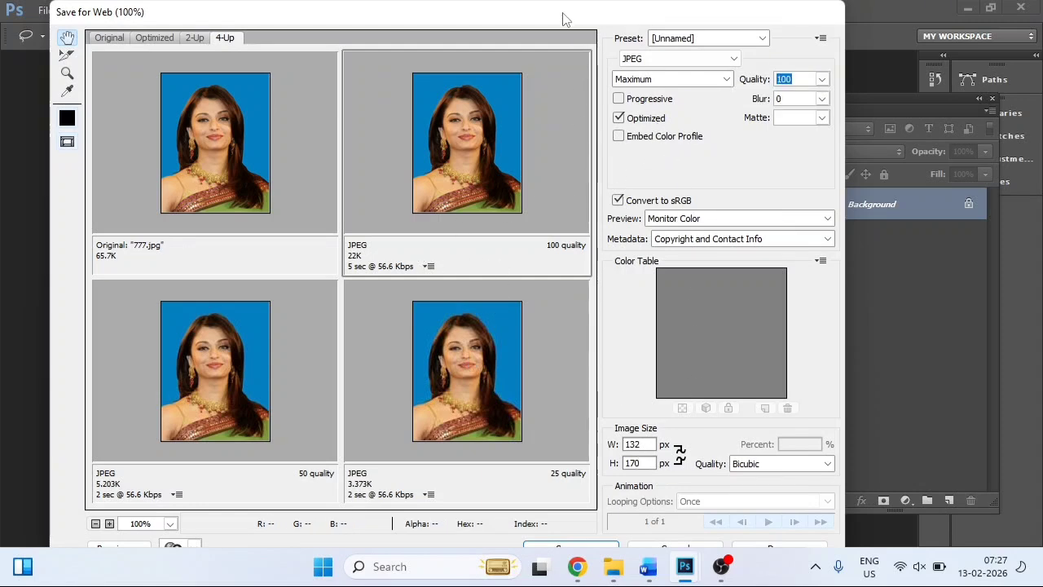
- Save the optimized image to the Desktop under the name 999 as Images Only with Default Settings
drag(562, 4, 571, 16)
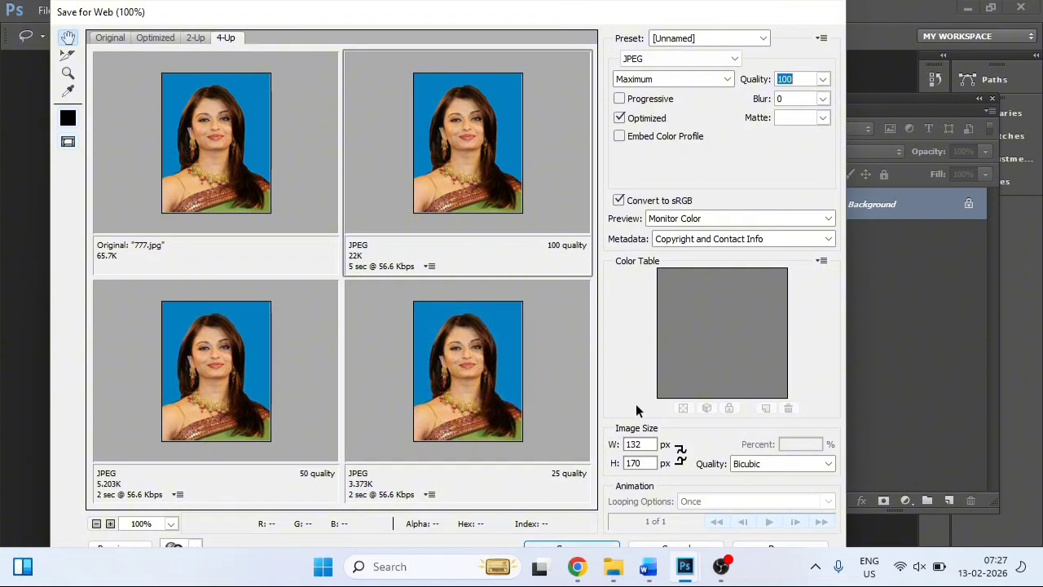
drag(725, 16, 729, 7)
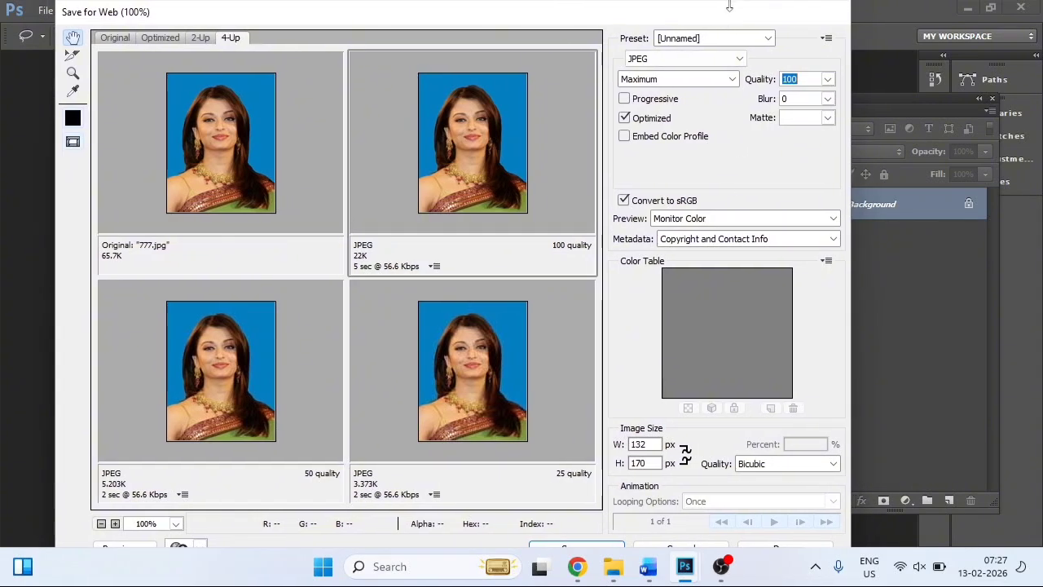
click(543, 416)
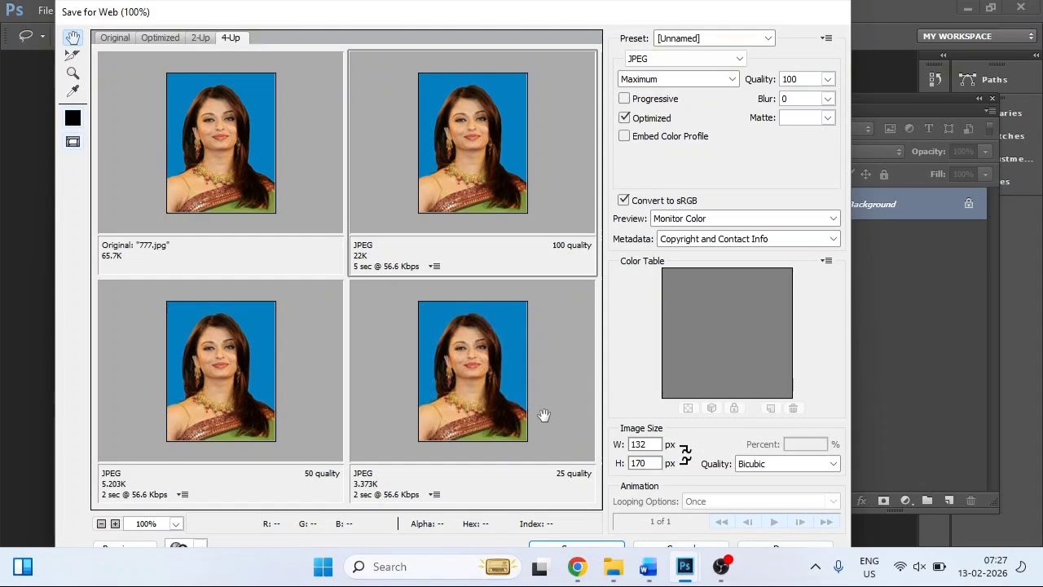
click(569, 546)
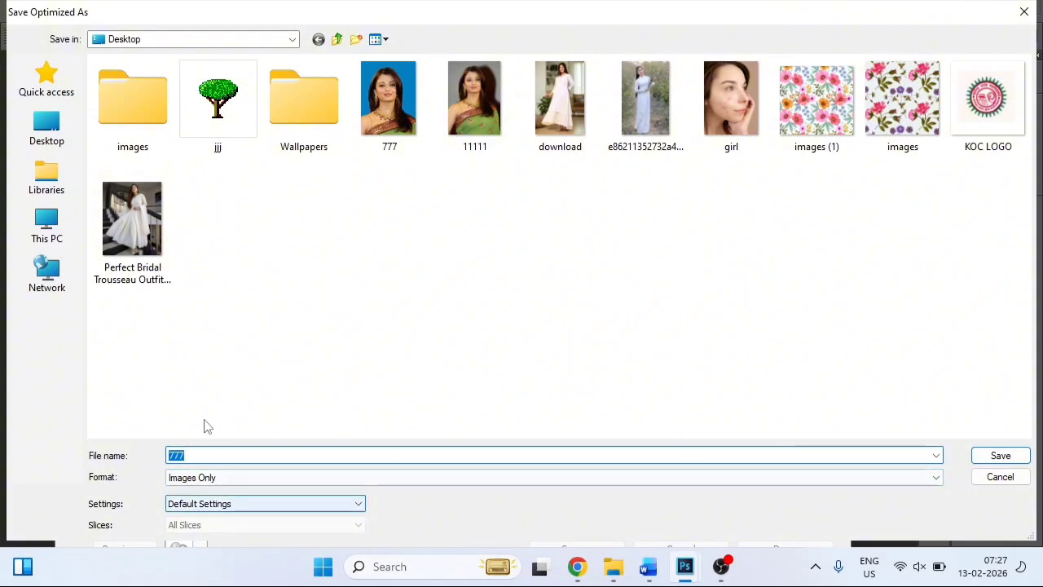
click(49, 138)
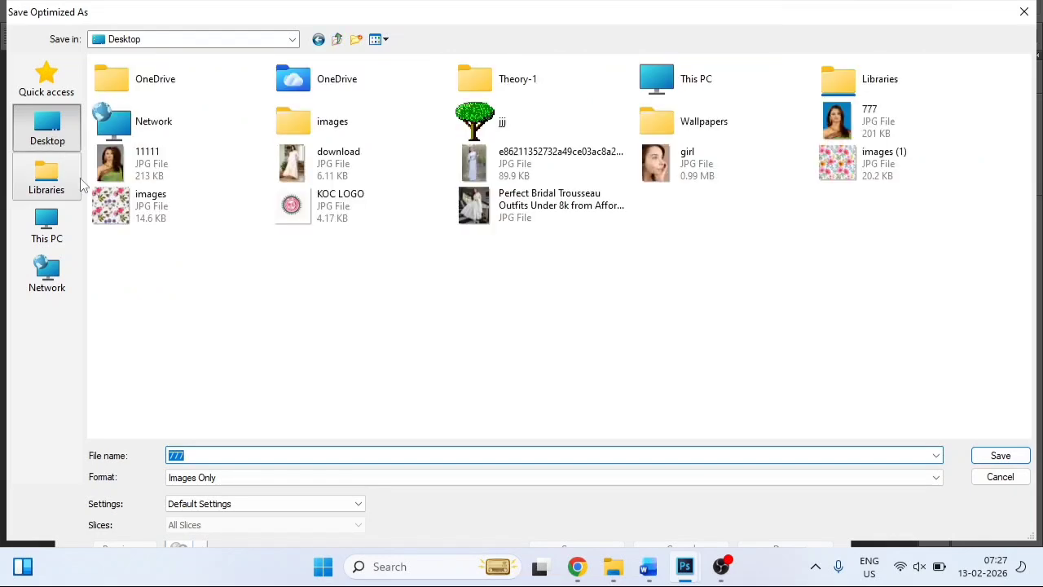
click(203, 452)
drag(203, 452, 123, 450)
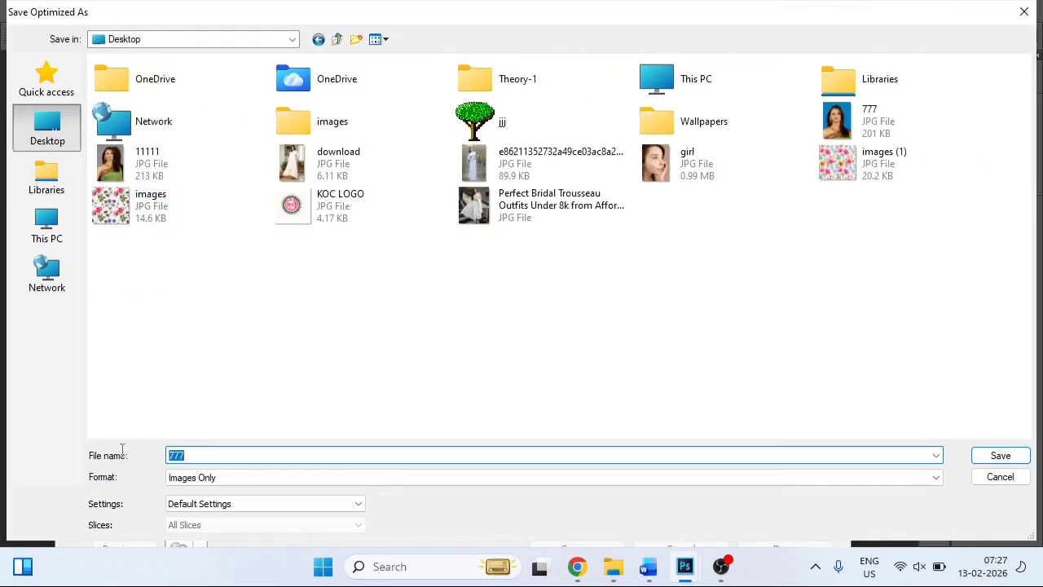
text(999)
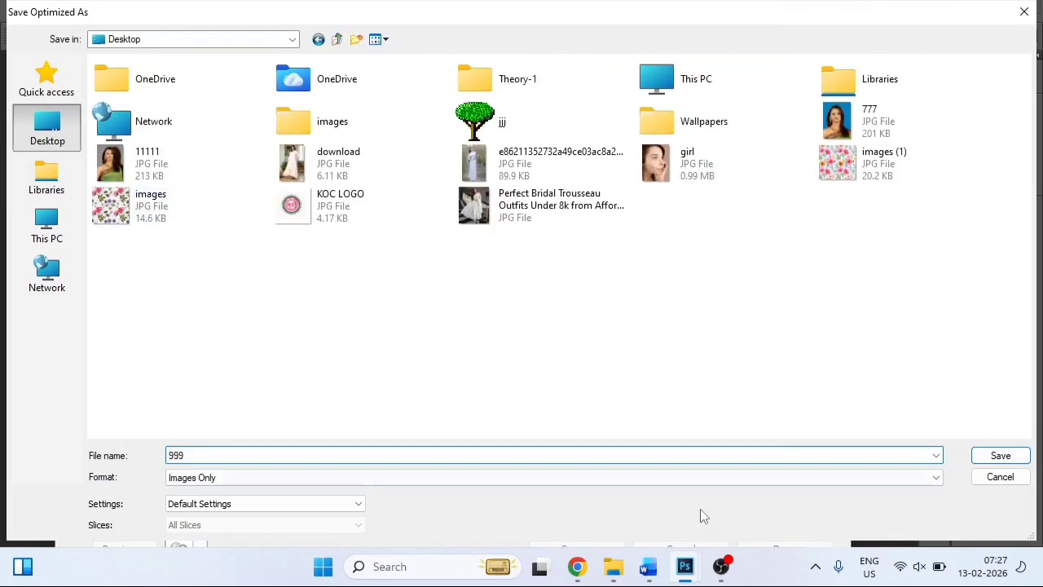
click(1000, 456)
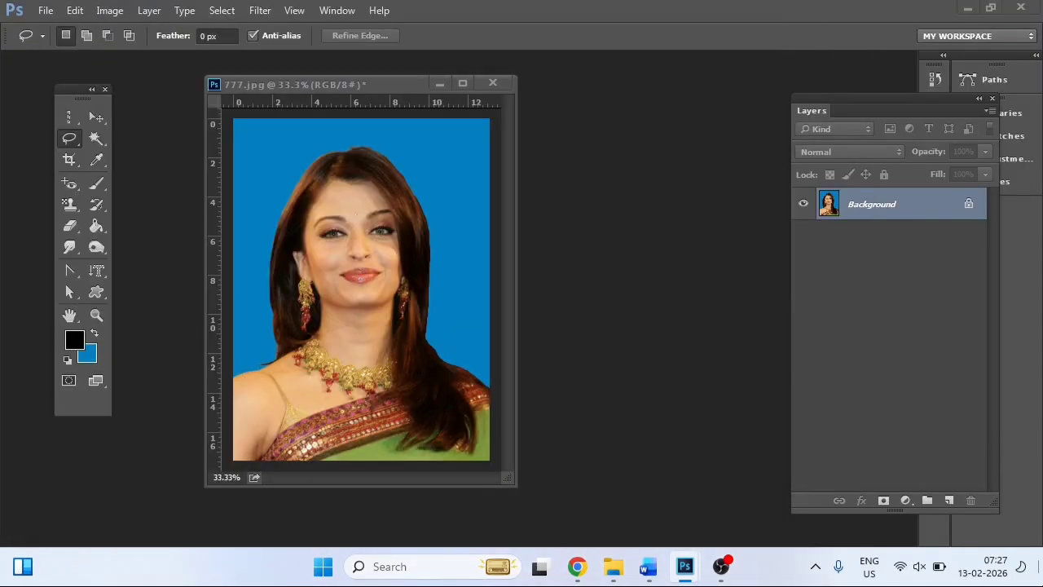
- Show the desktop and examine the file size of the exported 999 image in its properties
key(super+d)
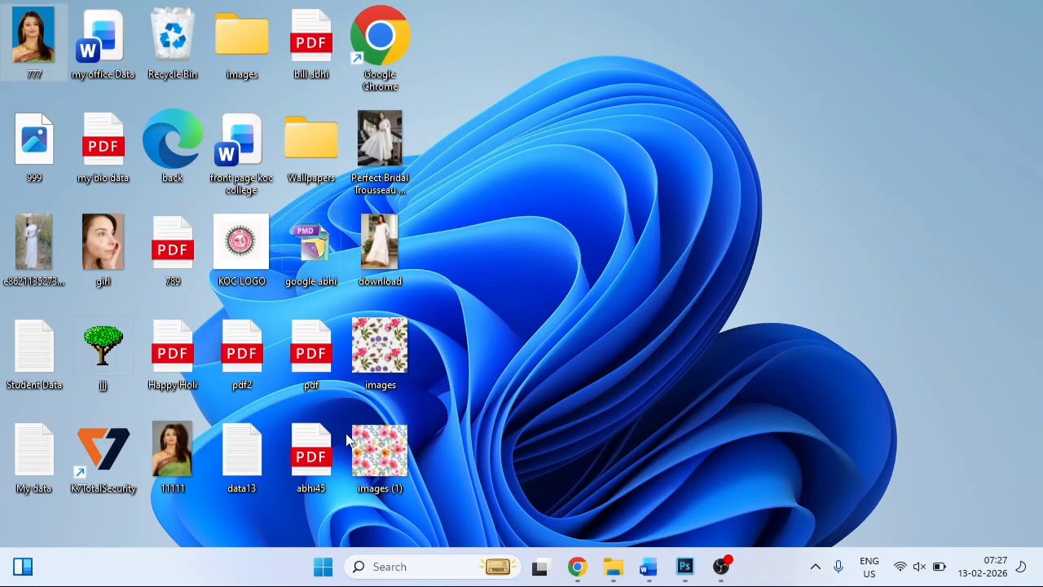
double_click(31, 173)
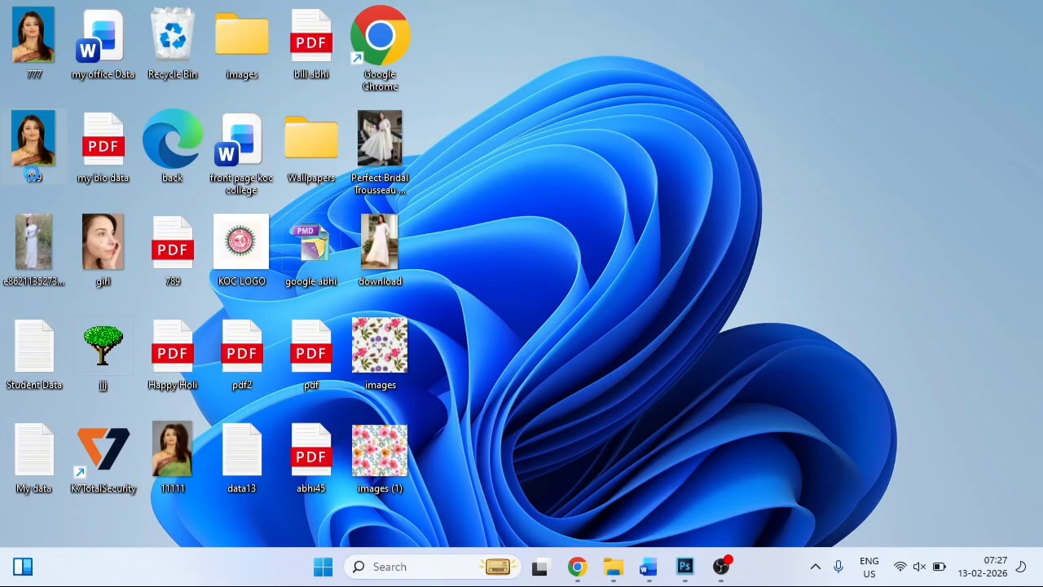
right_click(33, 176)
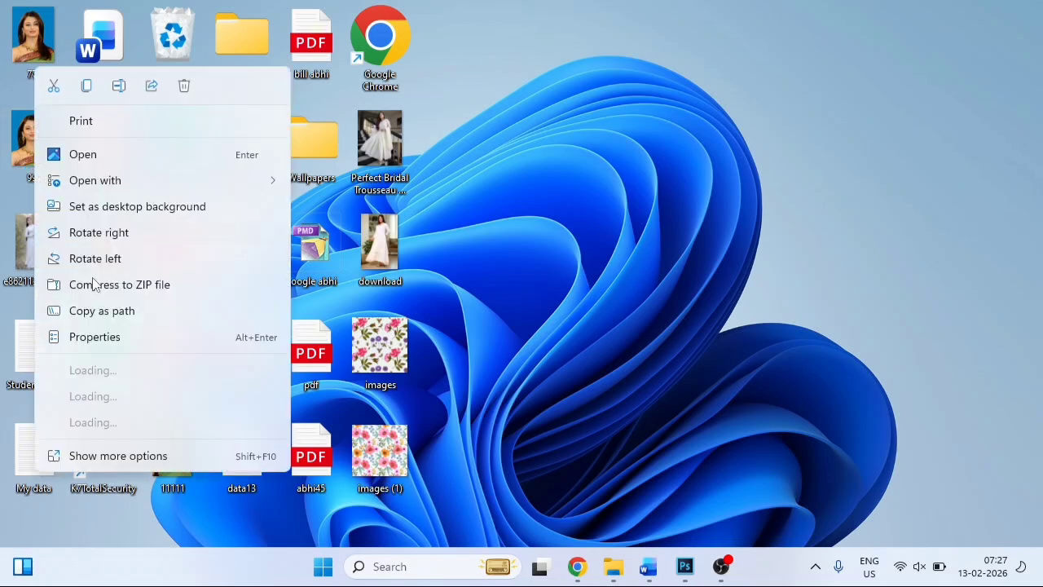
click(111, 343)
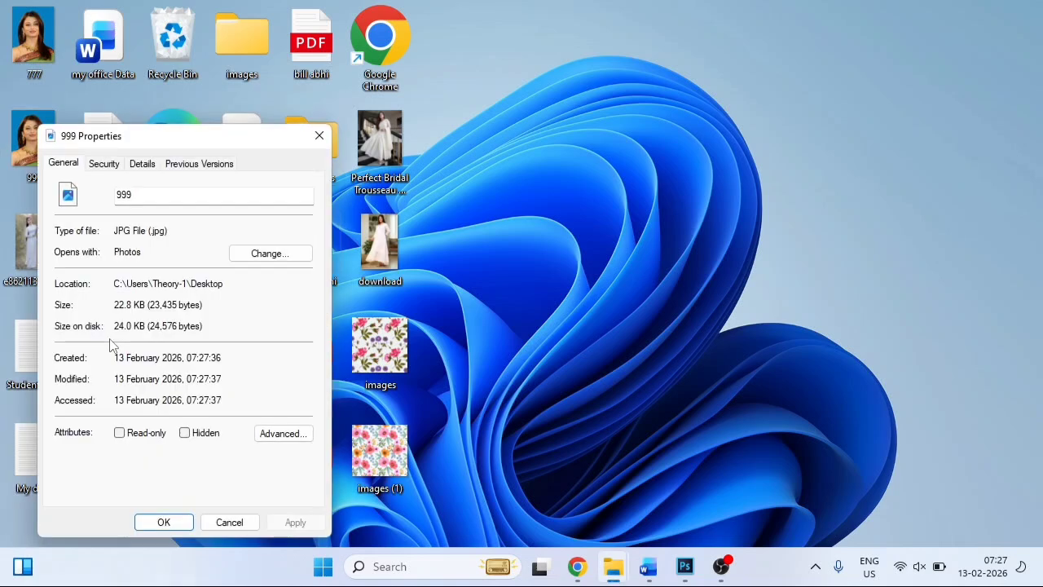
drag(187, 139, 607, 29)
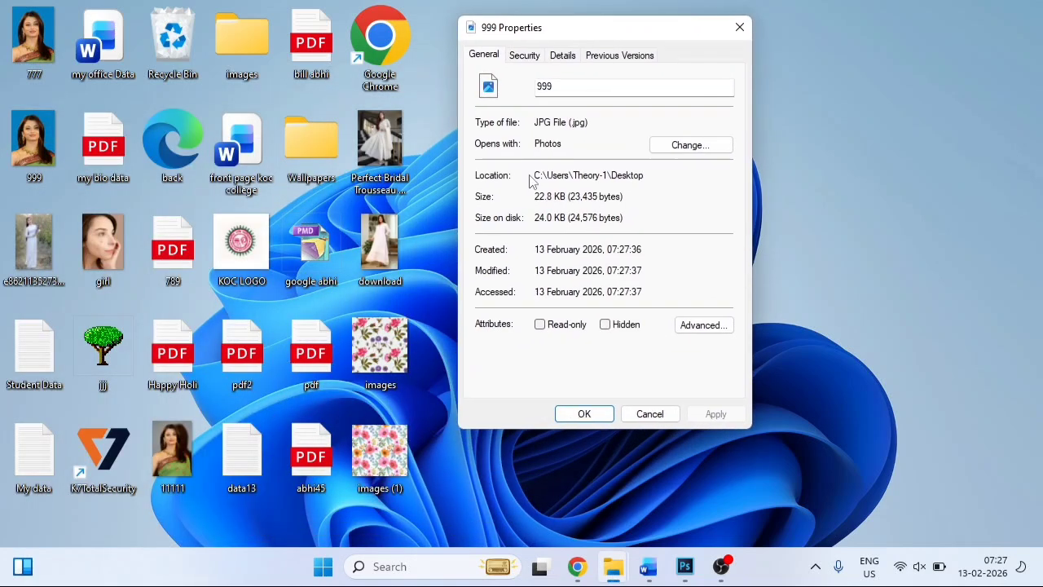
- Compare the file size of the 777 image with that of 999 in their properties, and close both property windows
click(45, 54)
double_click(46, 53)
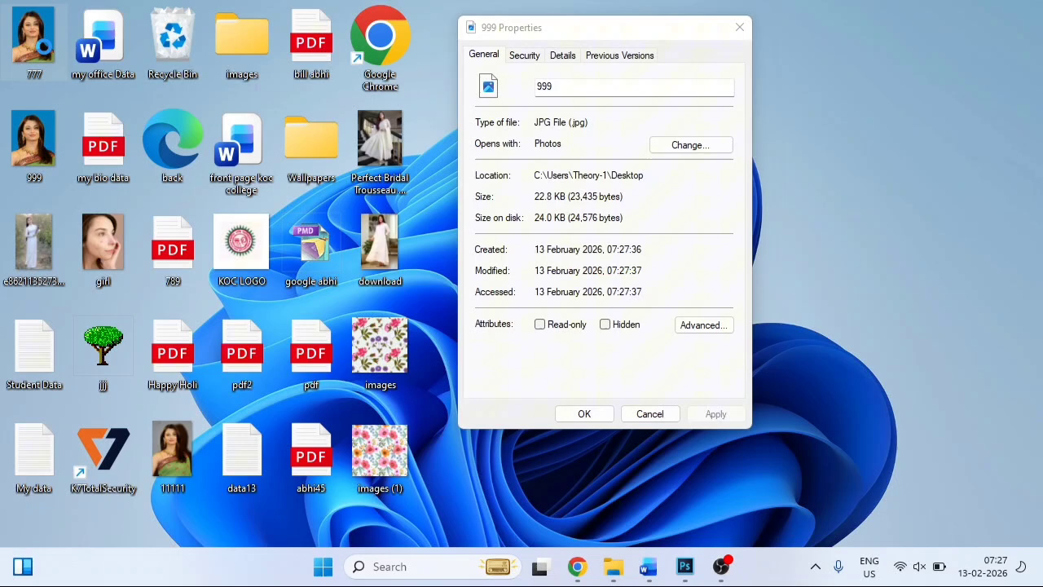
right_click(46, 54)
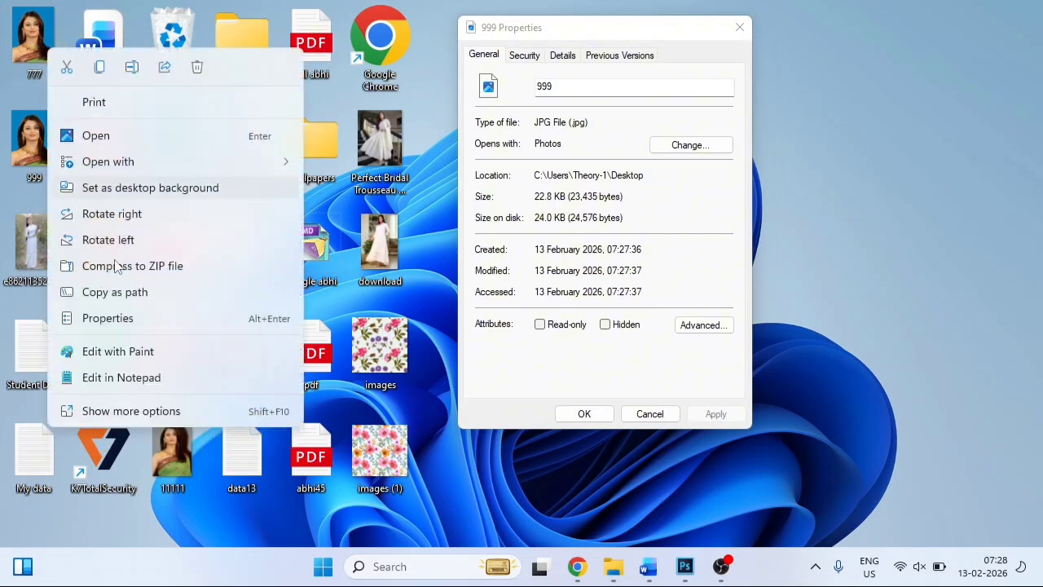
click(107, 318)
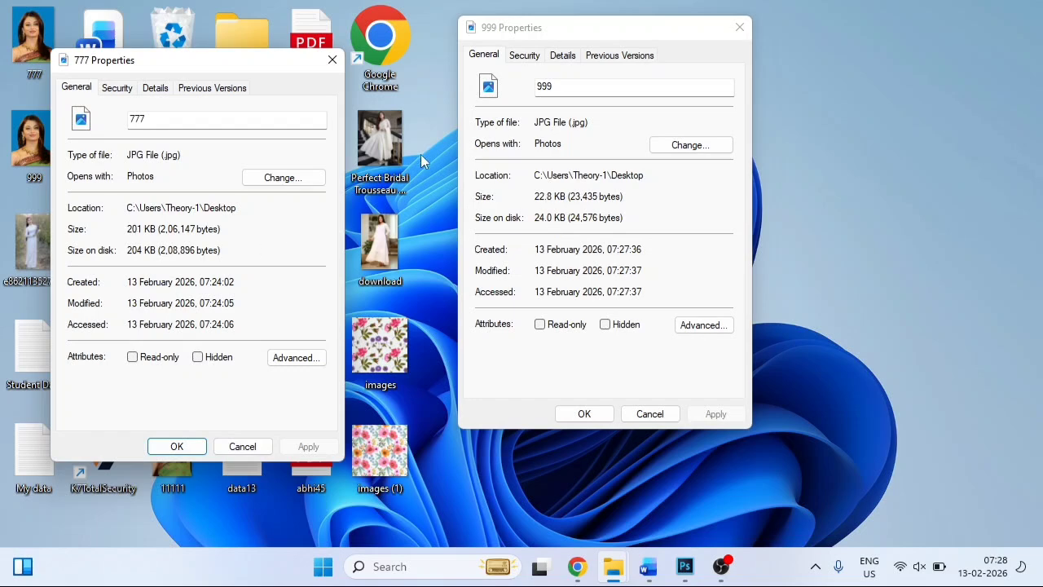
click(333, 63)
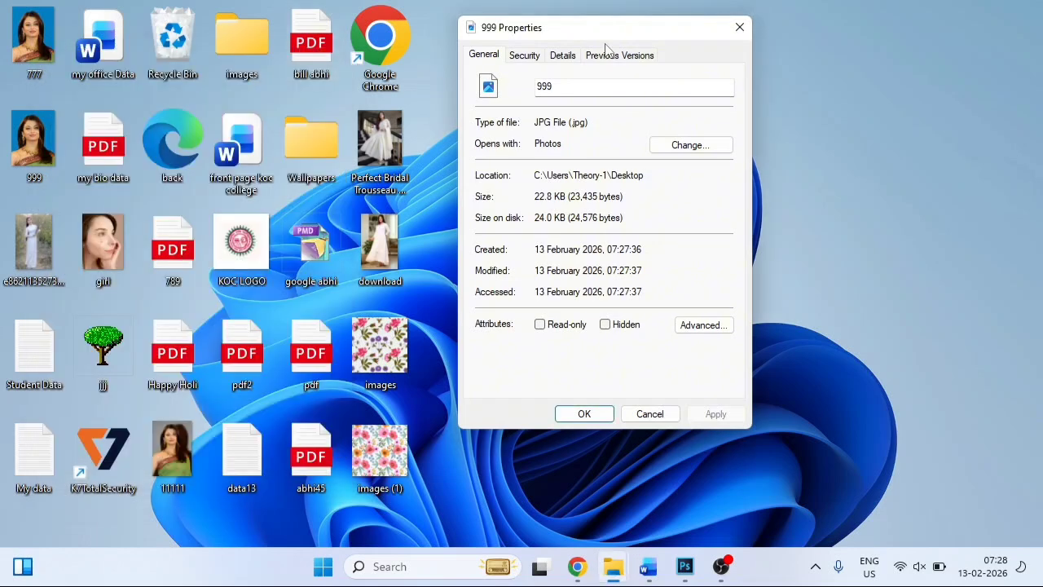
click(738, 29)
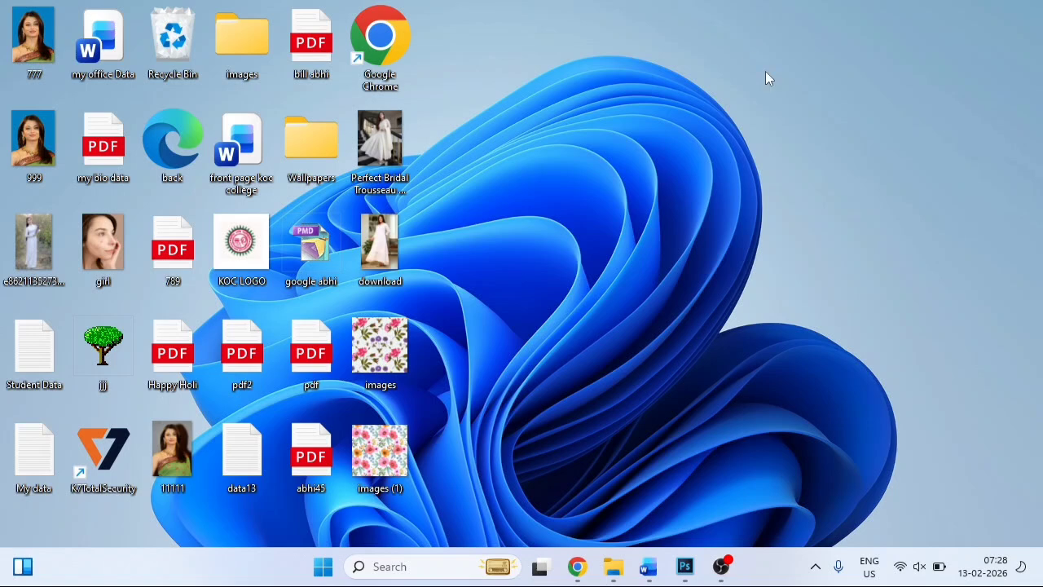
- Switch back to Photoshop and set the document title of 777.jpg to My Edit Photo in its File Info
click(684, 566)
mouse_move(684, 566)
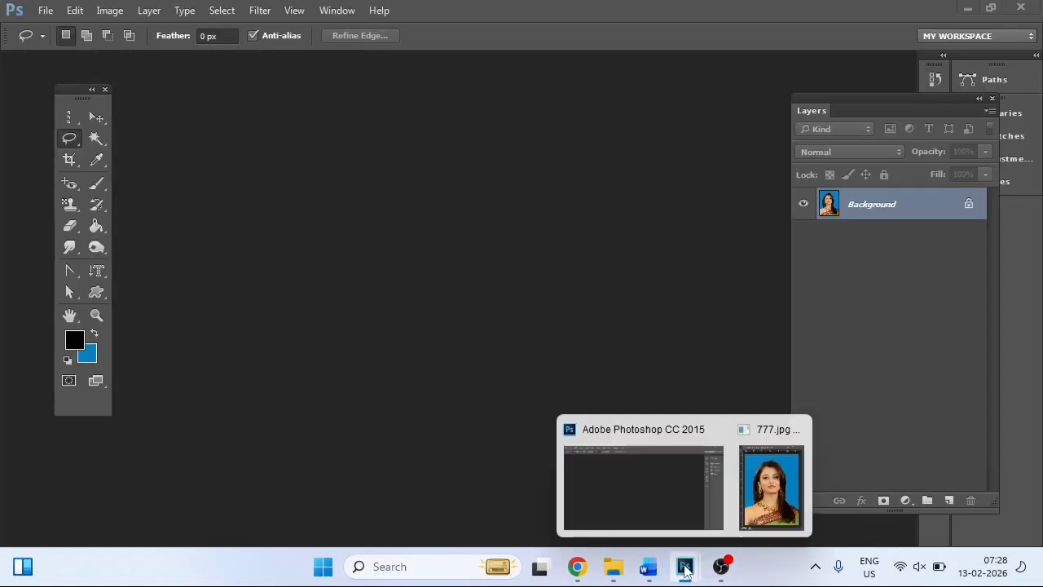
click(757, 509)
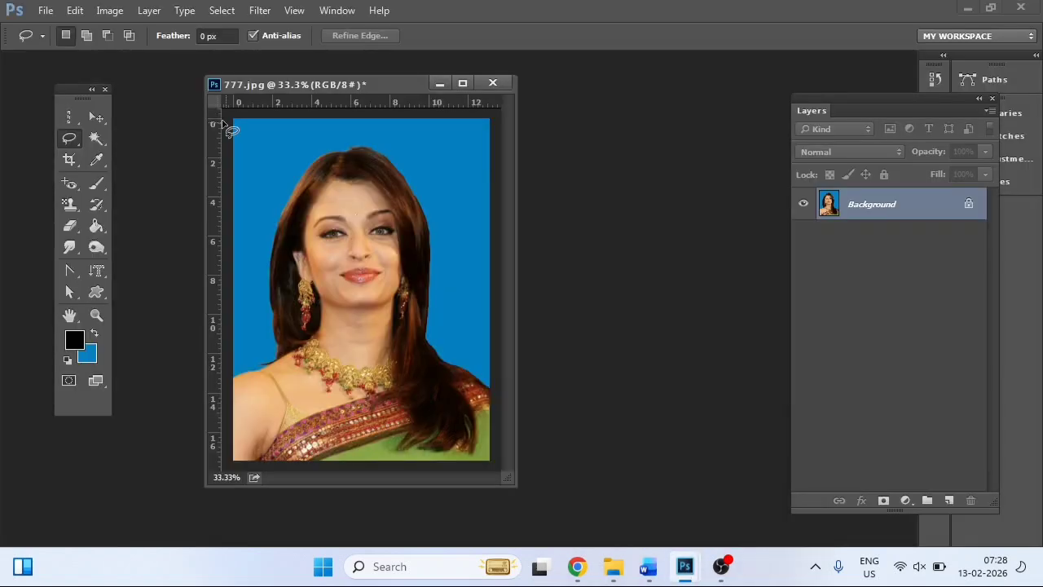
click(47, 12)
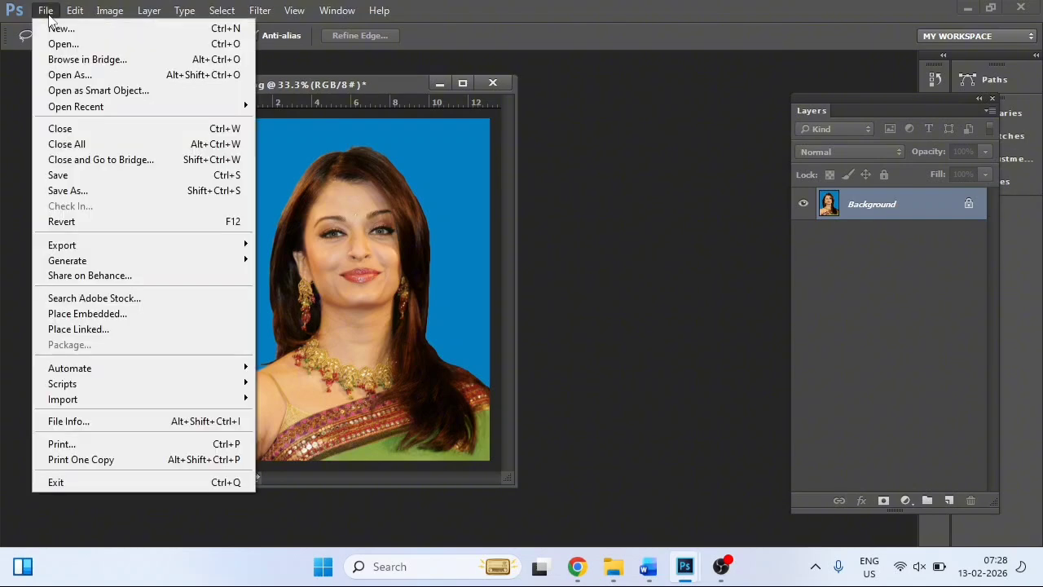
click(85, 423)
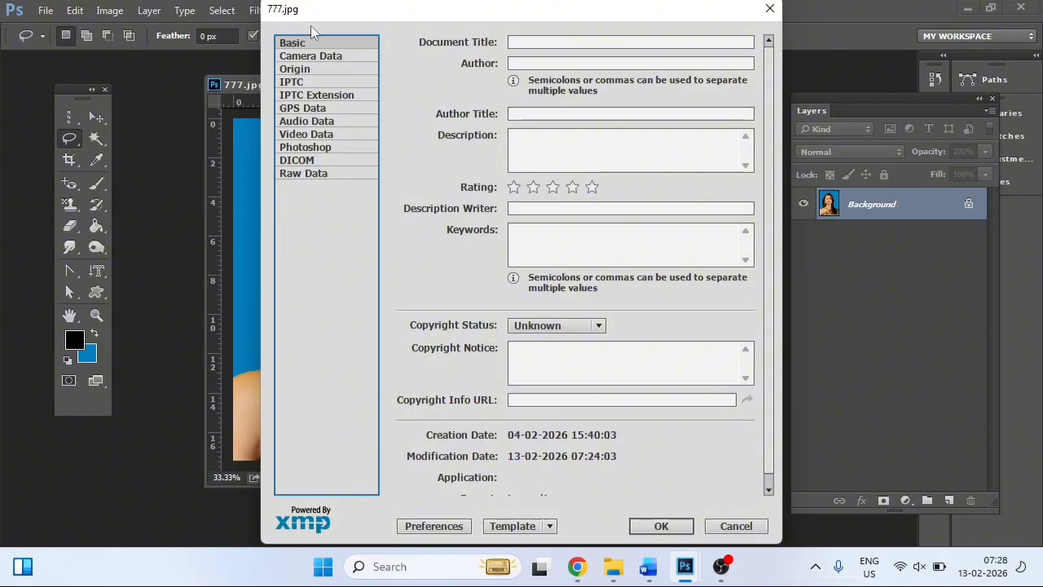
drag(380, 18, 502, 31)
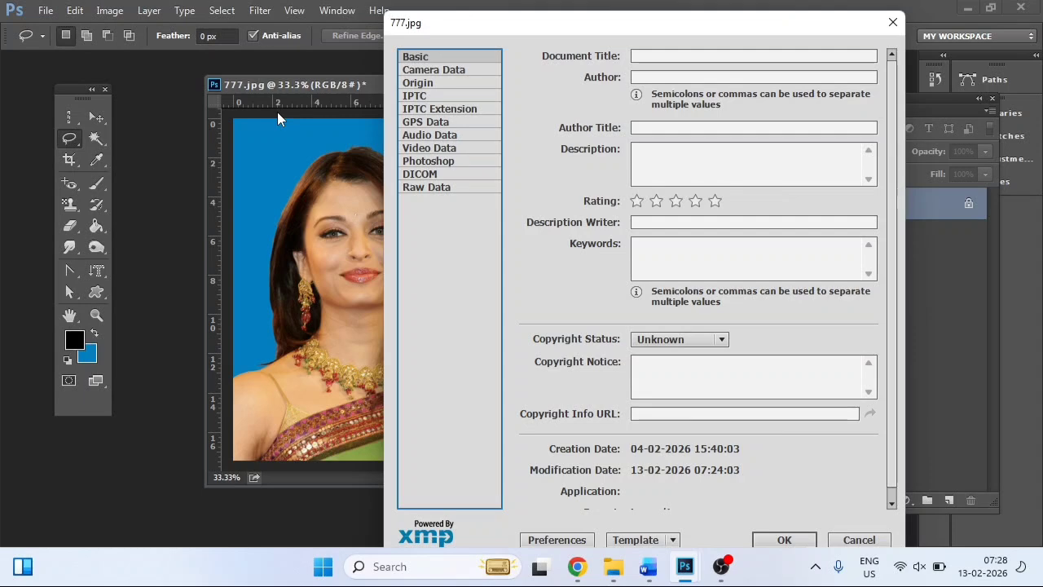
click(637, 56)
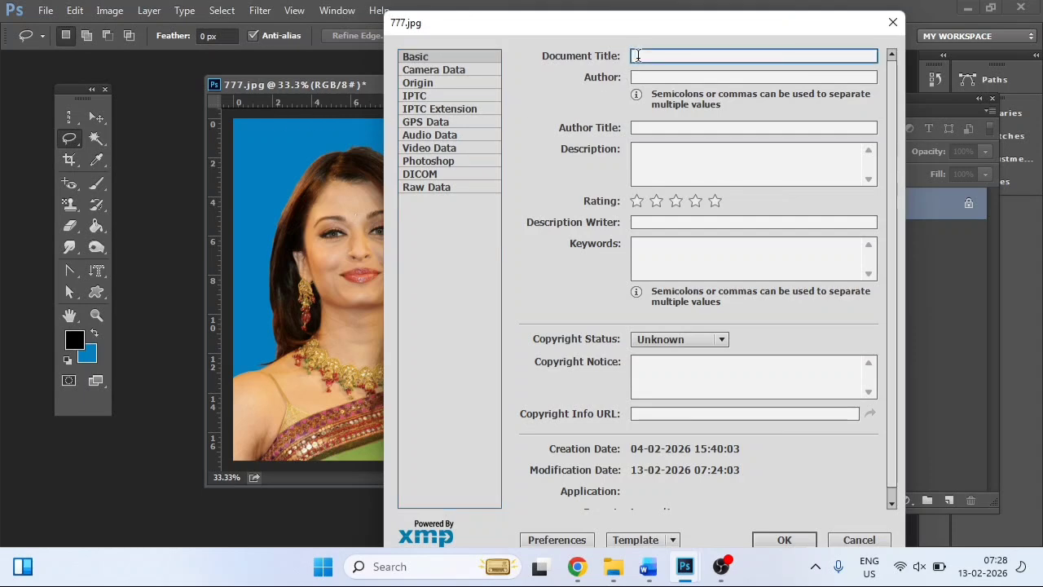
text(My Edi)
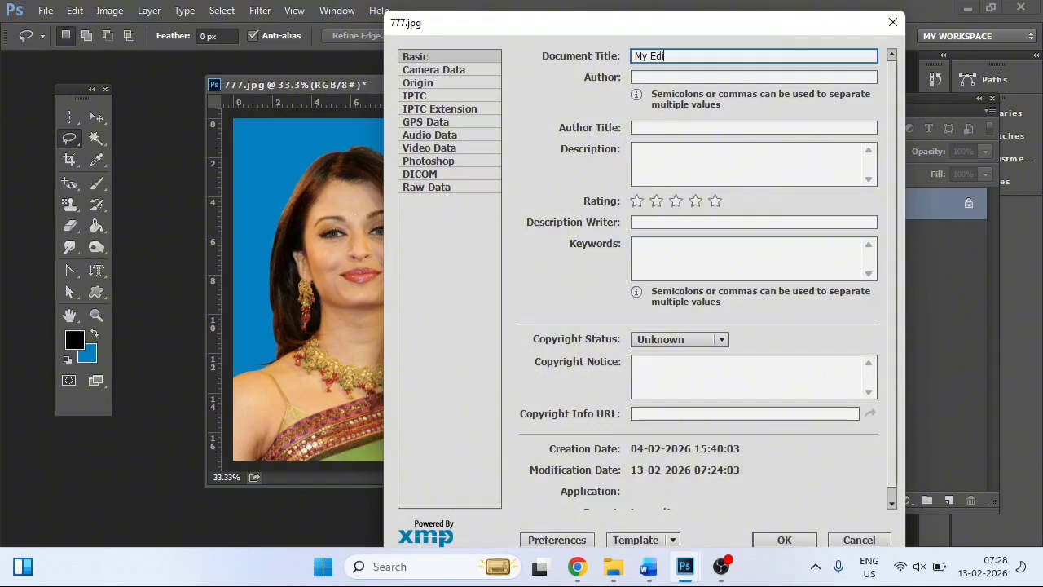
text(t Photo)
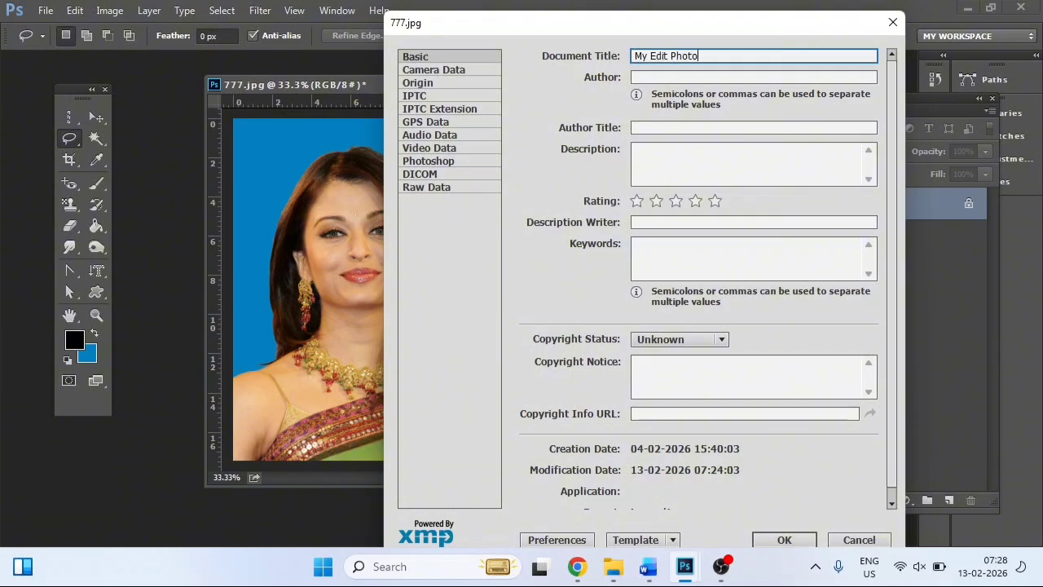
- Set the author to Wingsit and the rating to five stars, and apply the file information
click(642, 76)
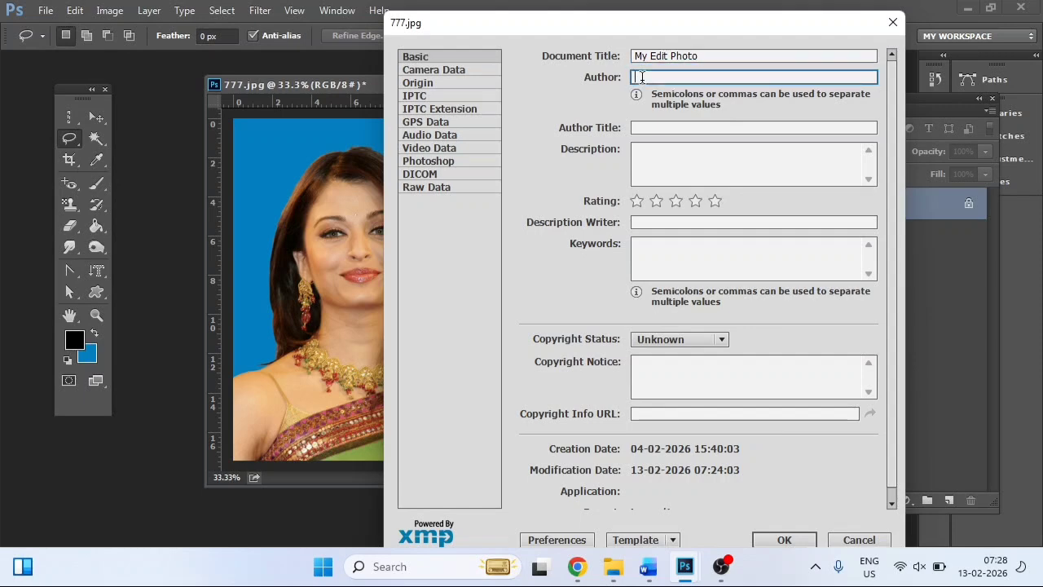
text(Wingsit)
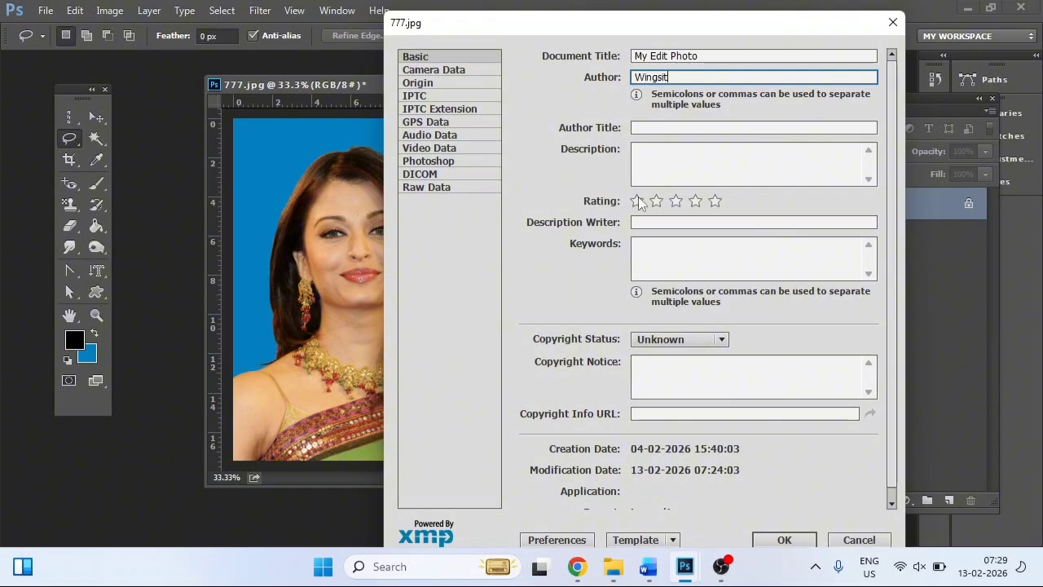
click(714, 203)
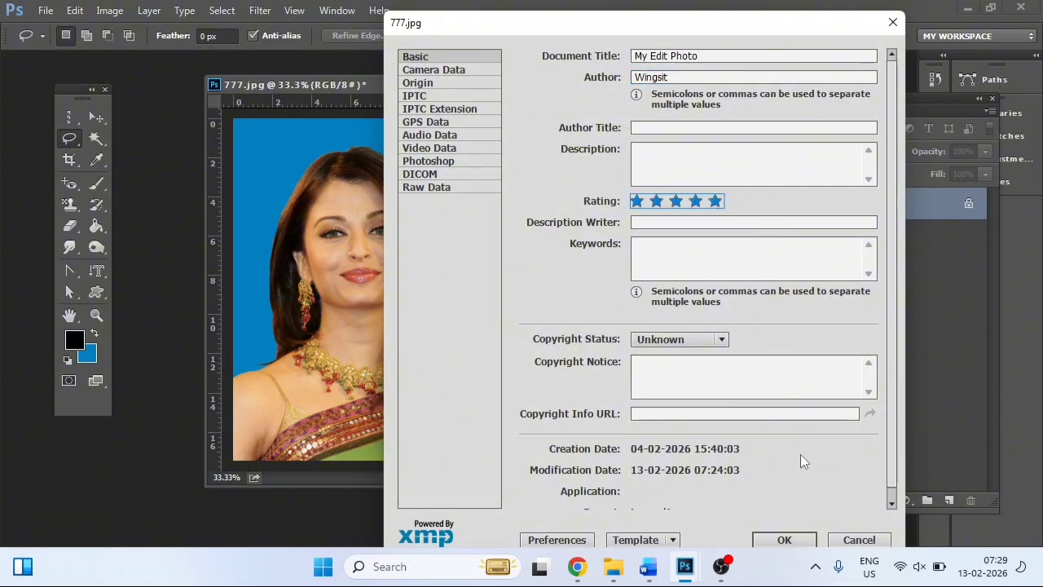
click(784, 540)
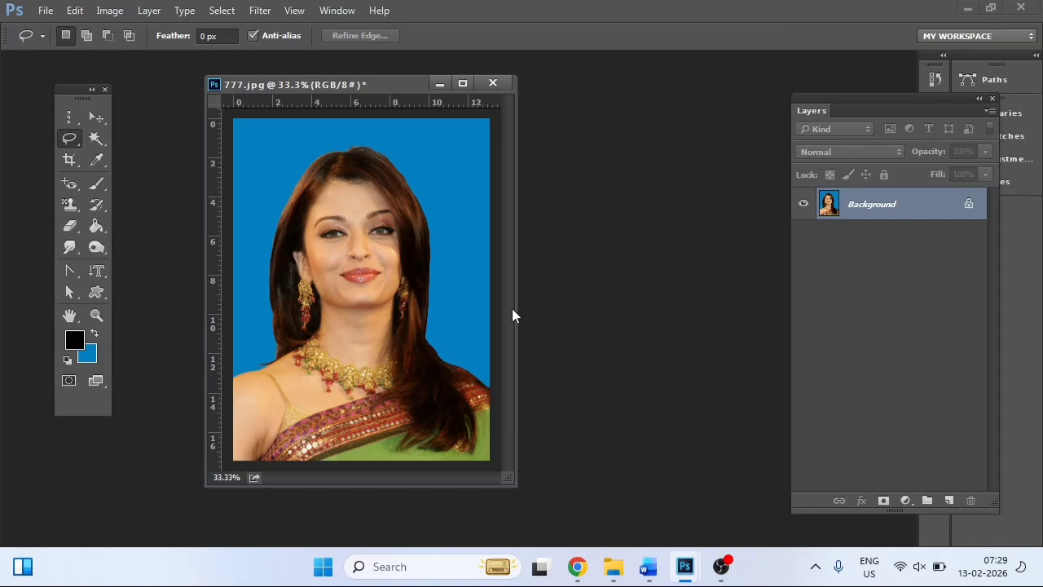
- Review the title, author and rating stored in the File Info of 777.jpg and close it
click(46, 11)
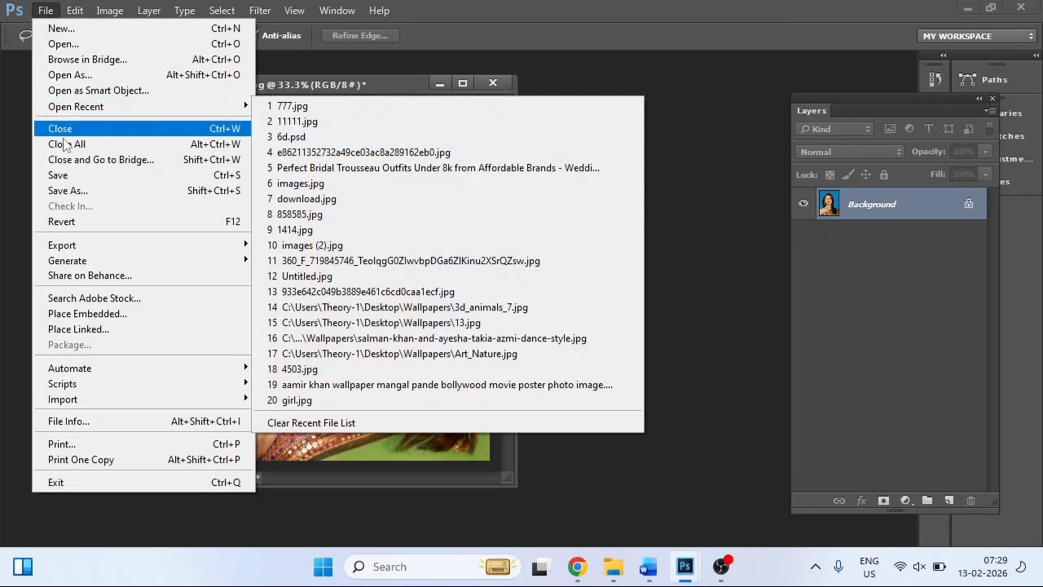
click(78, 421)
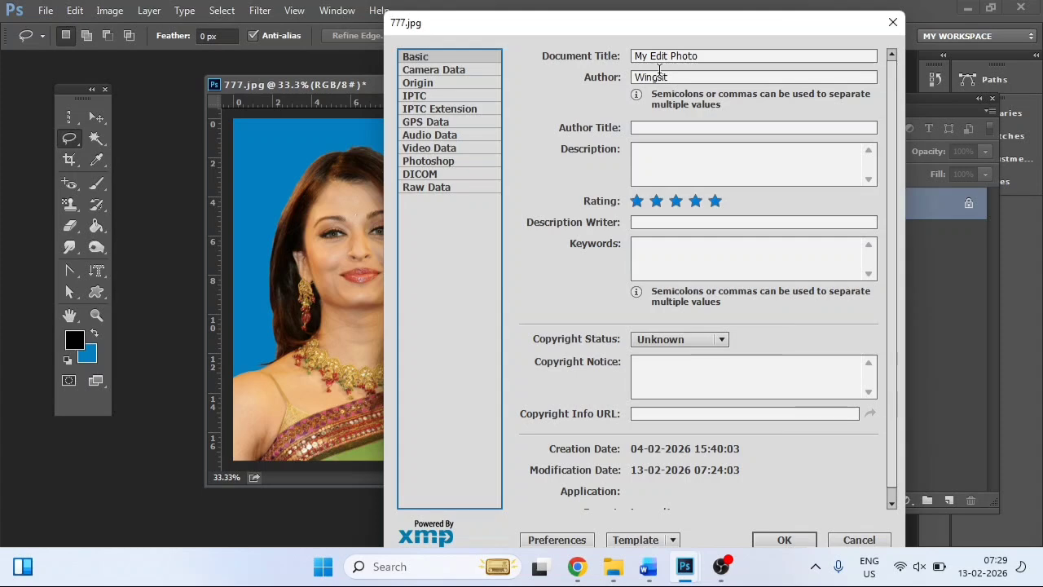
click(894, 24)
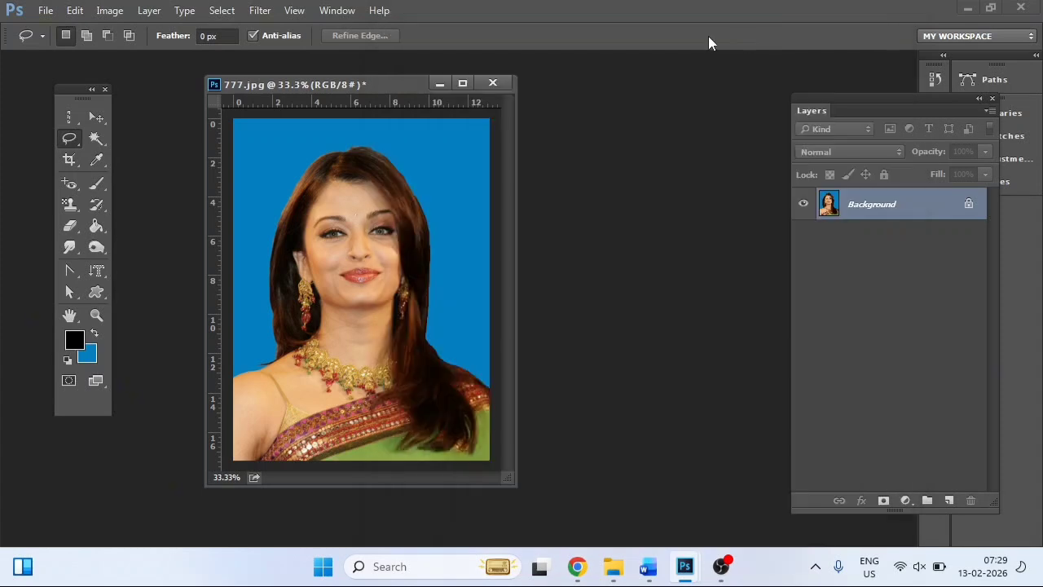
- Try Scale to Fit Media in the print settings of 777.jpg and close them without printing
click(45, 11)
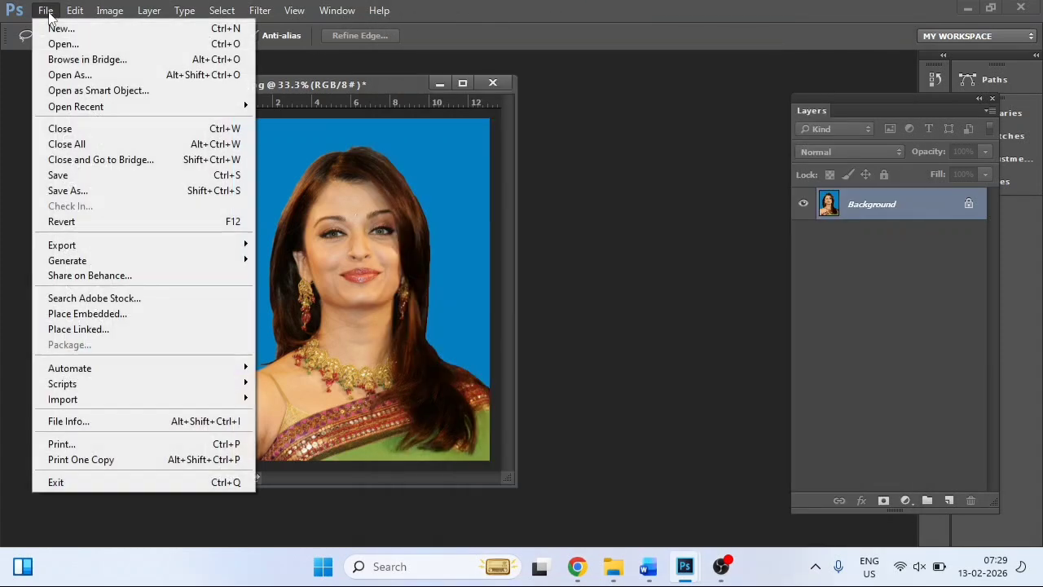
click(83, 444)
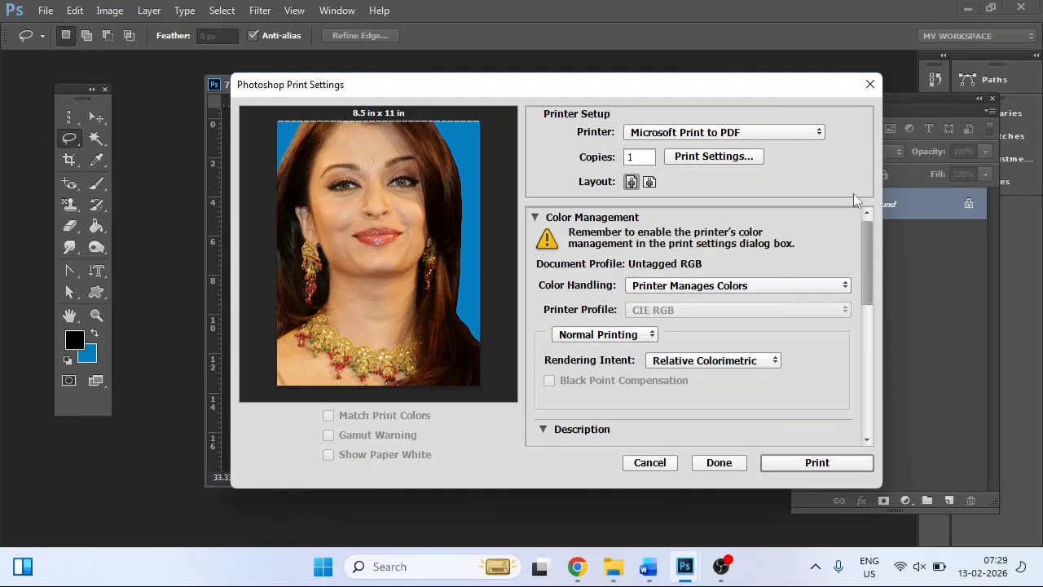
drag(867, 247, 886, 380)
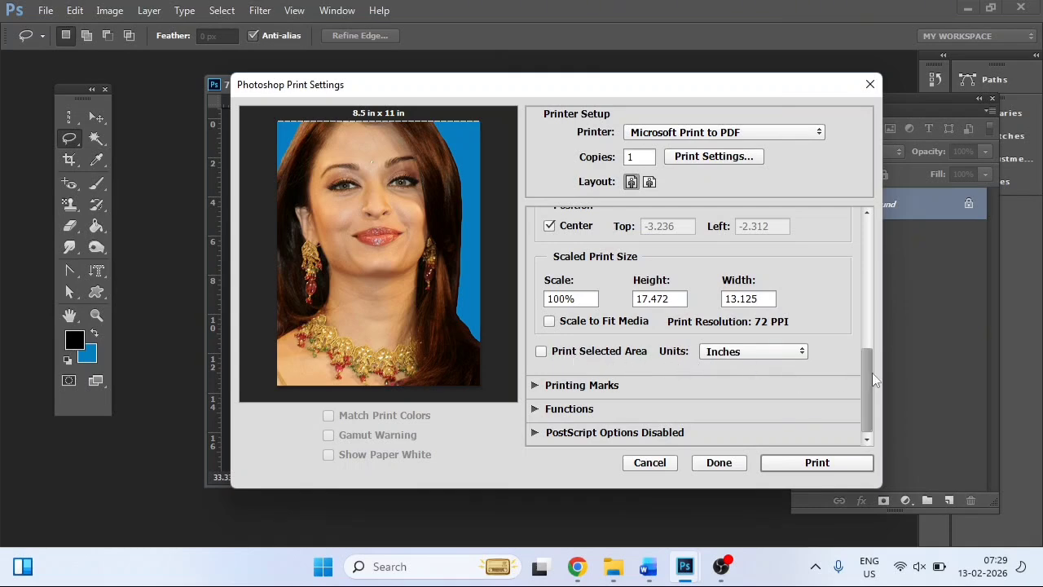
mouse_move(870, 372)
mouse_down()
mouse_move(876, 296)
mouse_move(883, 383)
mouse_up()
click(558, 323)
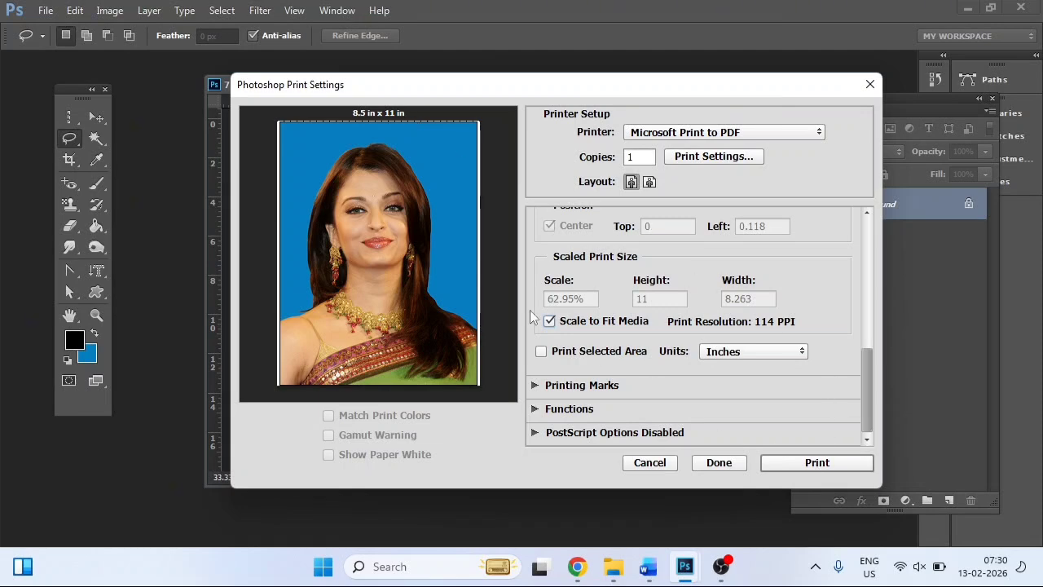
click(868, 86)
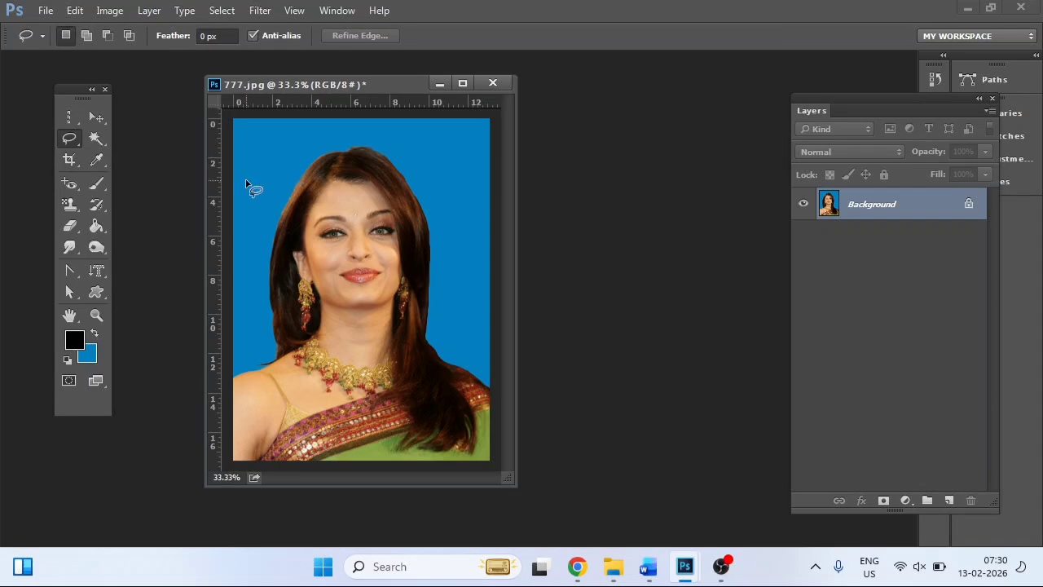
- Try the Print One Copy command on 777.jpg and cancel the print
click(47, 11)
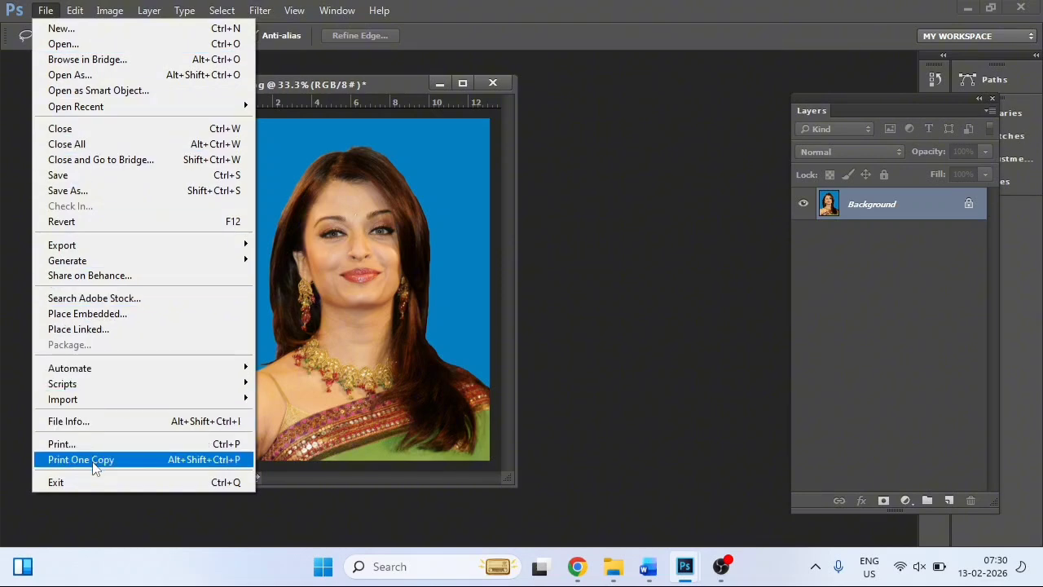
click(156, 469)
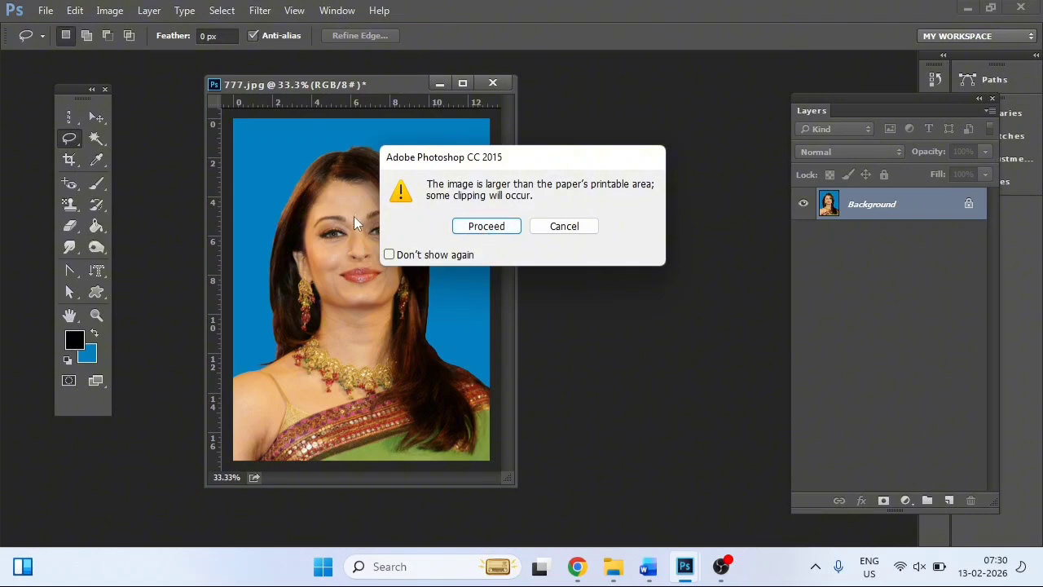
click(566, 228)
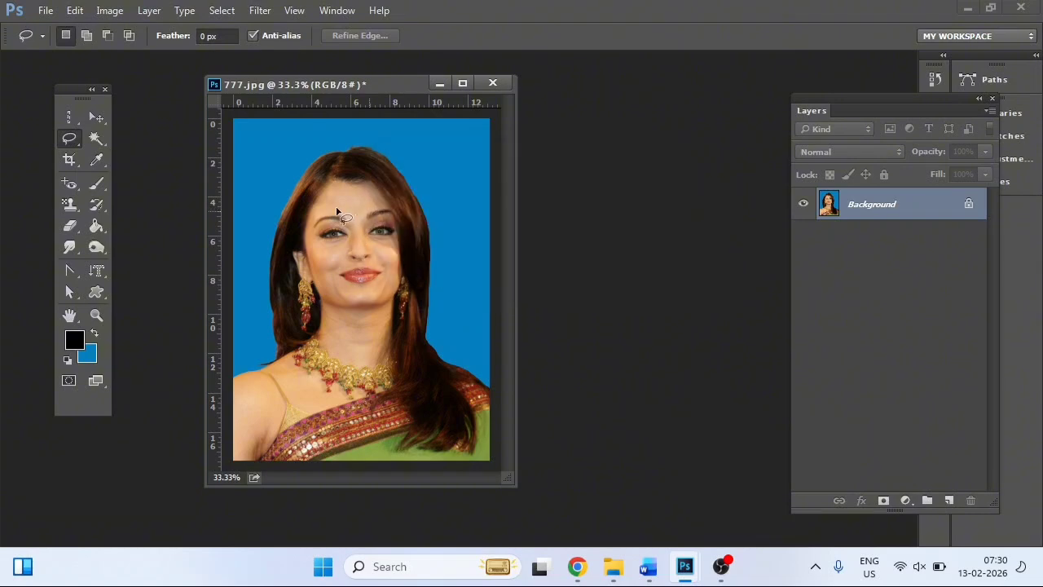